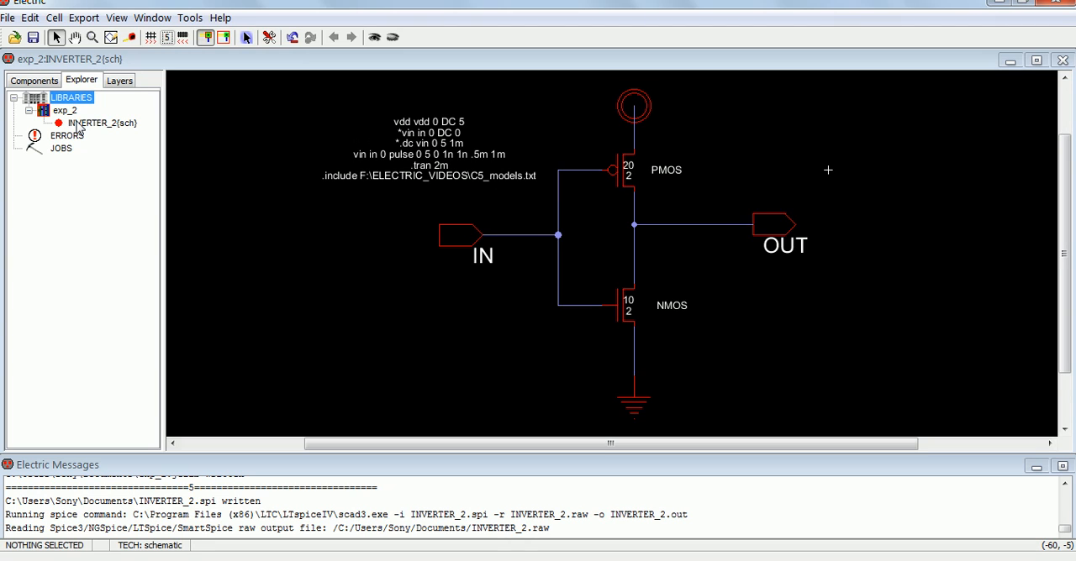
# Step: Create a new library named CMOS_inv_1
pyautogui.click(7, 19)
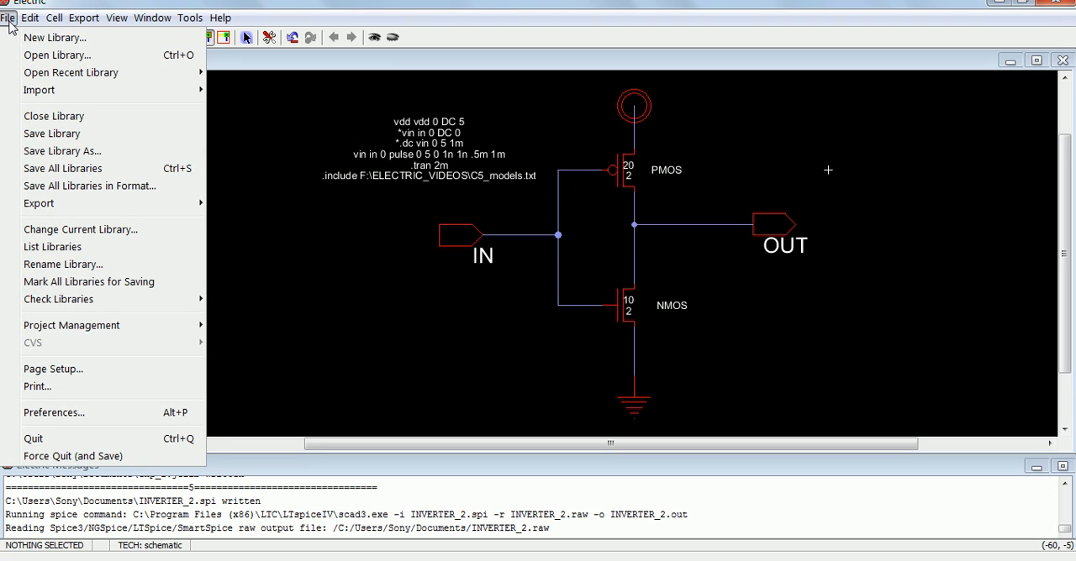
pyautogui.moveTo(30, 17)
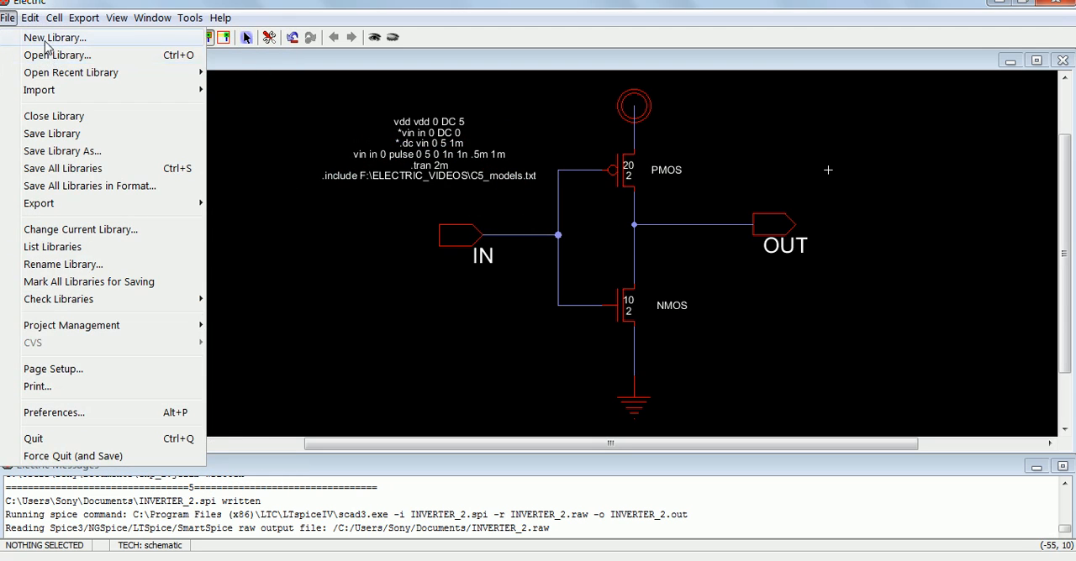
pyautogui.click(50, 38)
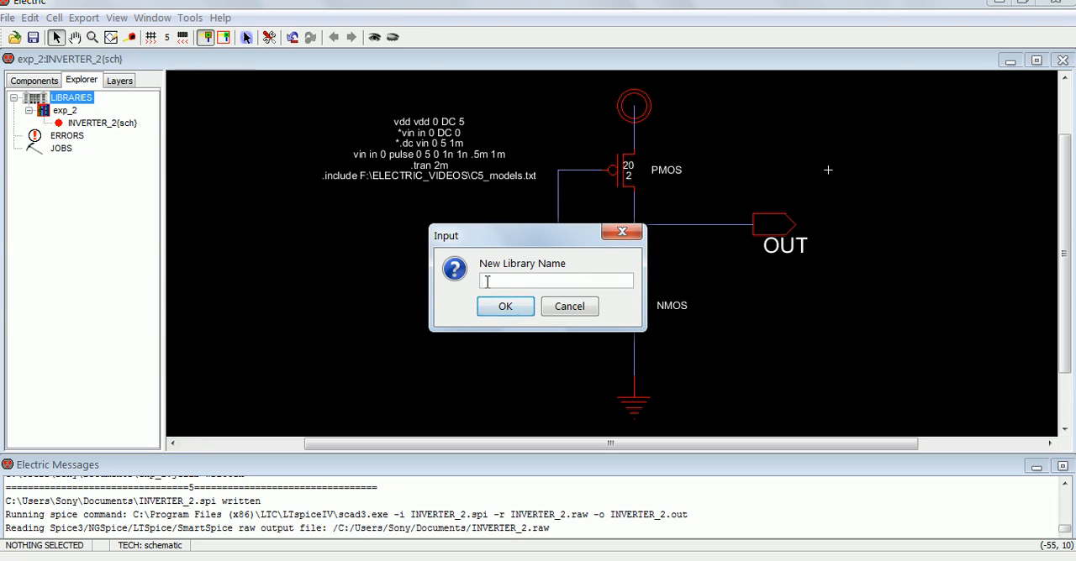
pyautogui.write('CMO')
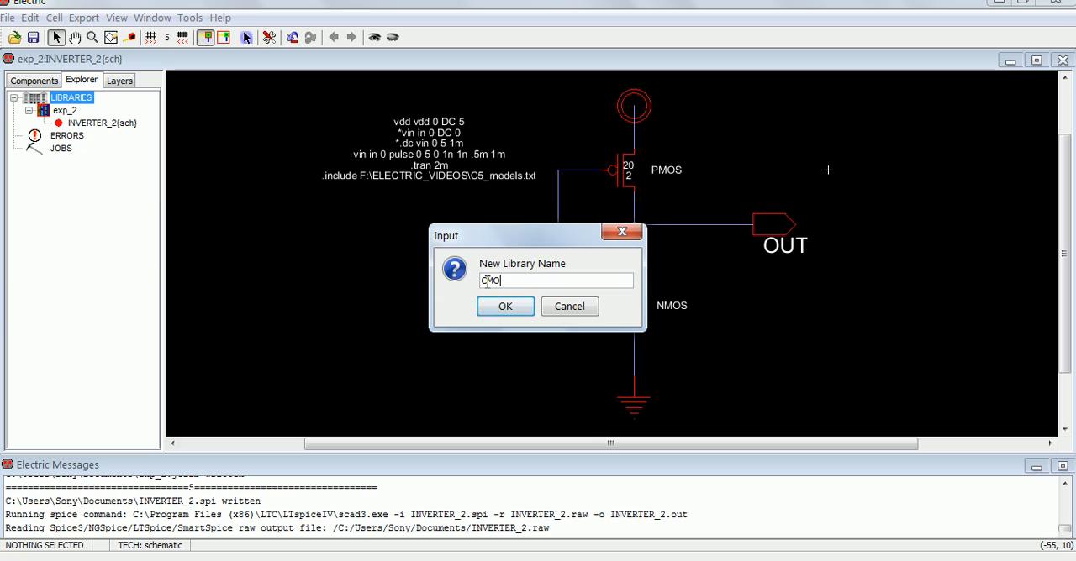
pyautogui.write('S_inv')
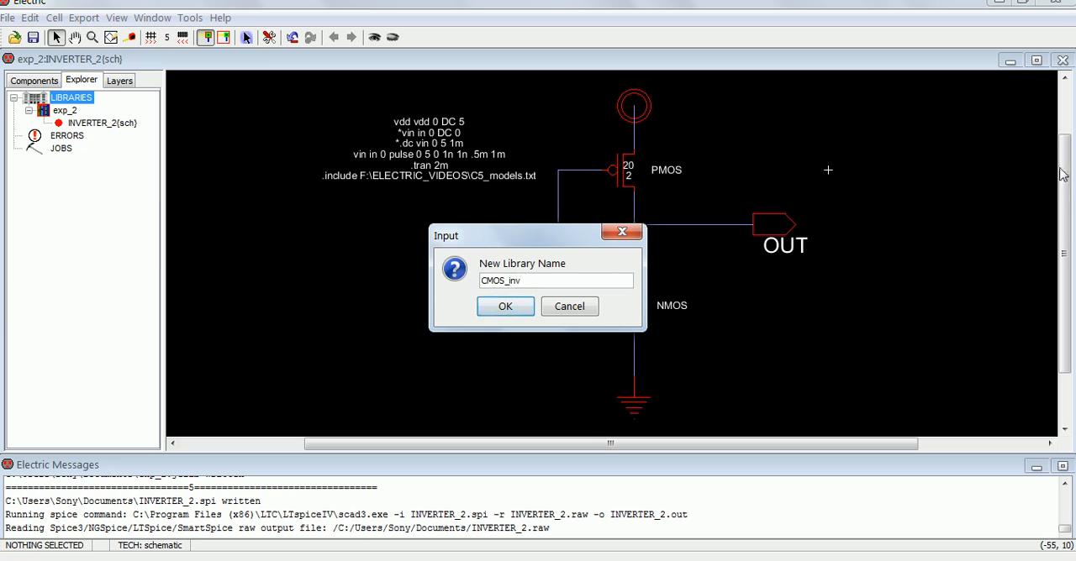
pyautogui.write('_1')
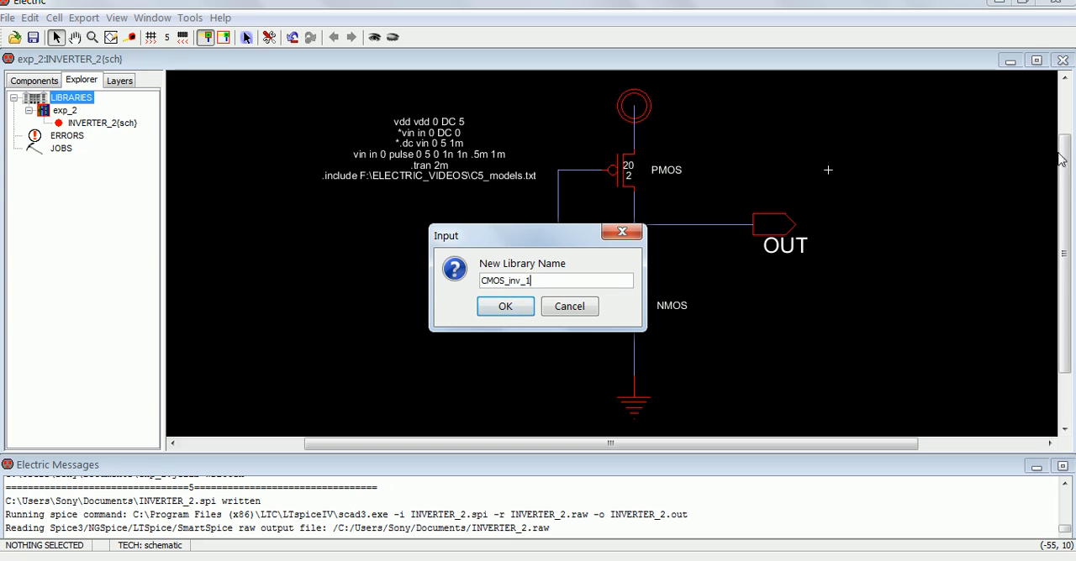
pyautogui.click(505, 306)
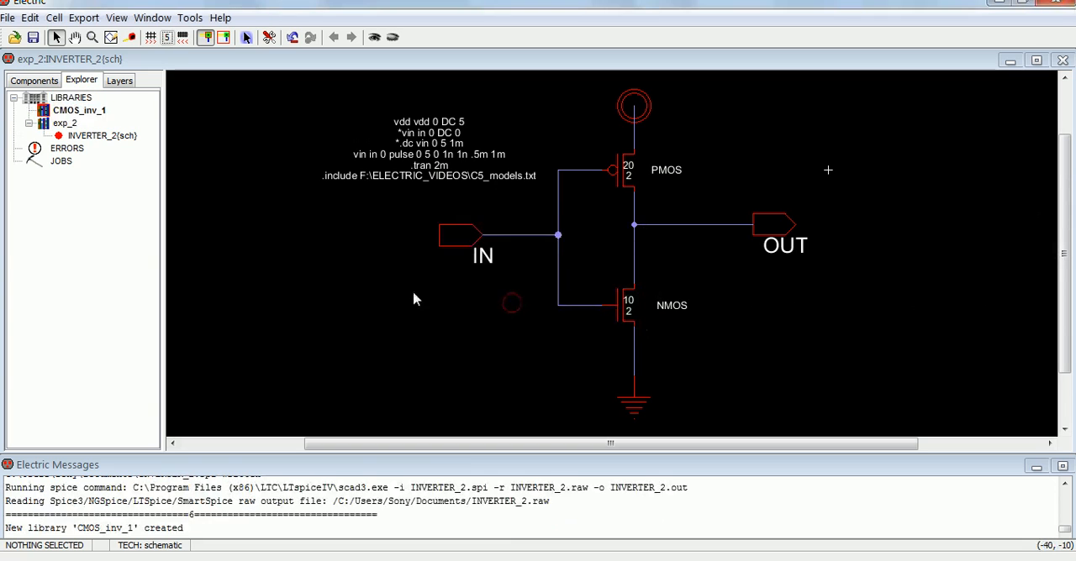
# Step: Create a schematic cell named inv_1 in the CMOS_inv_1 library and expand the library to list it
pyautogui.doubleClick(75, 112)
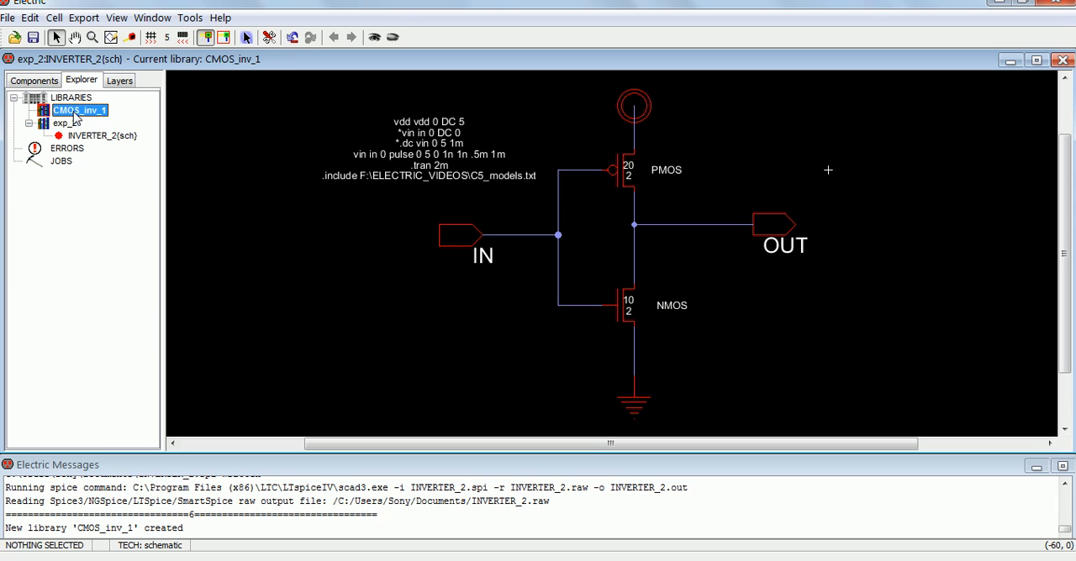
pyautogui.rightClick(61, 110)
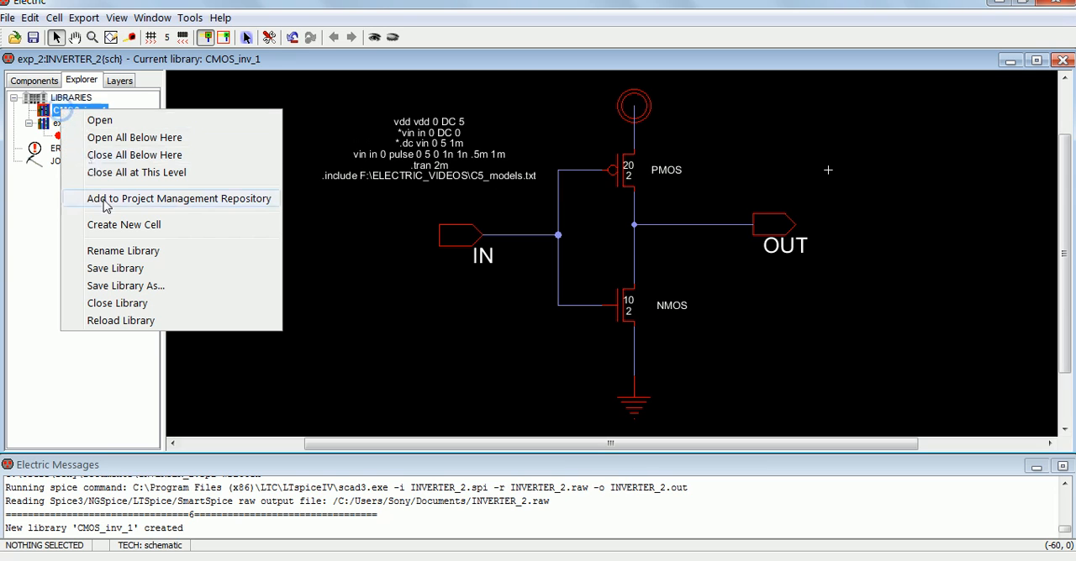
pyautogui.click(115, 225)
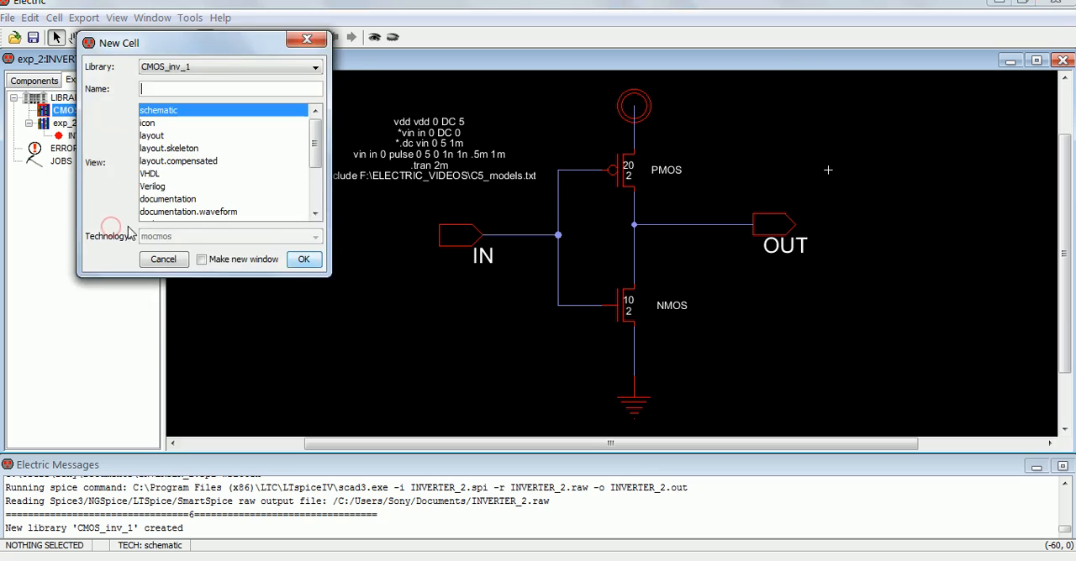
pyautogui.click(158, 87)
pyautogui.write('inv_')
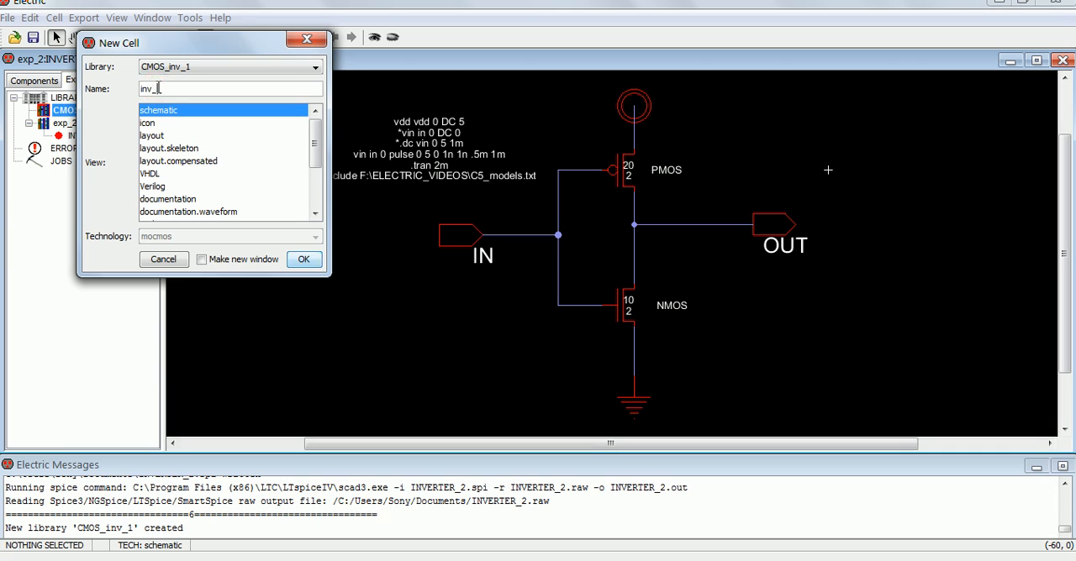
pyautogui.write('1')
pyautogui.click(298, 259)
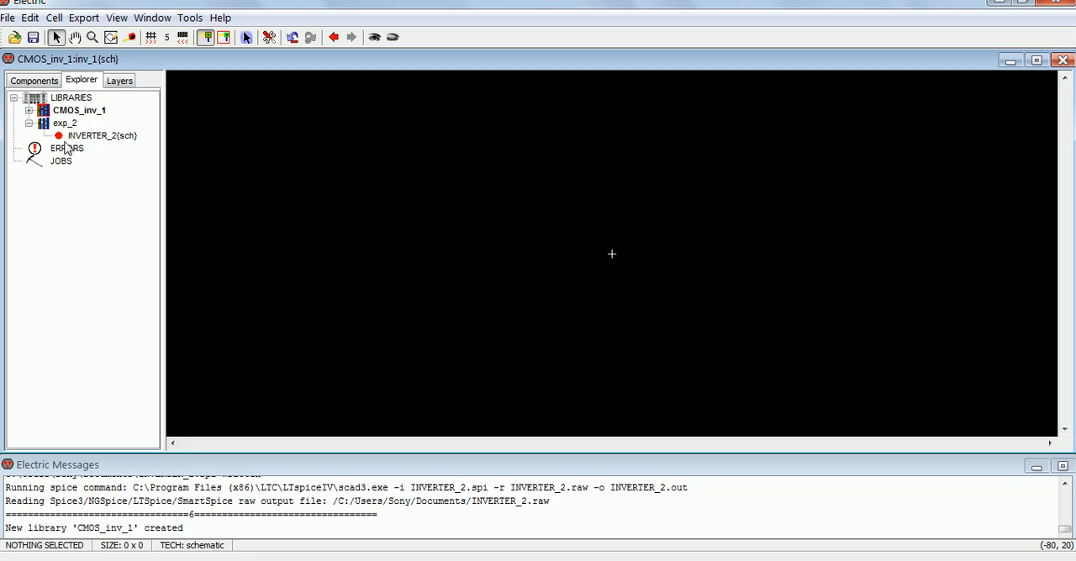
pyautogui.click(29, 110)
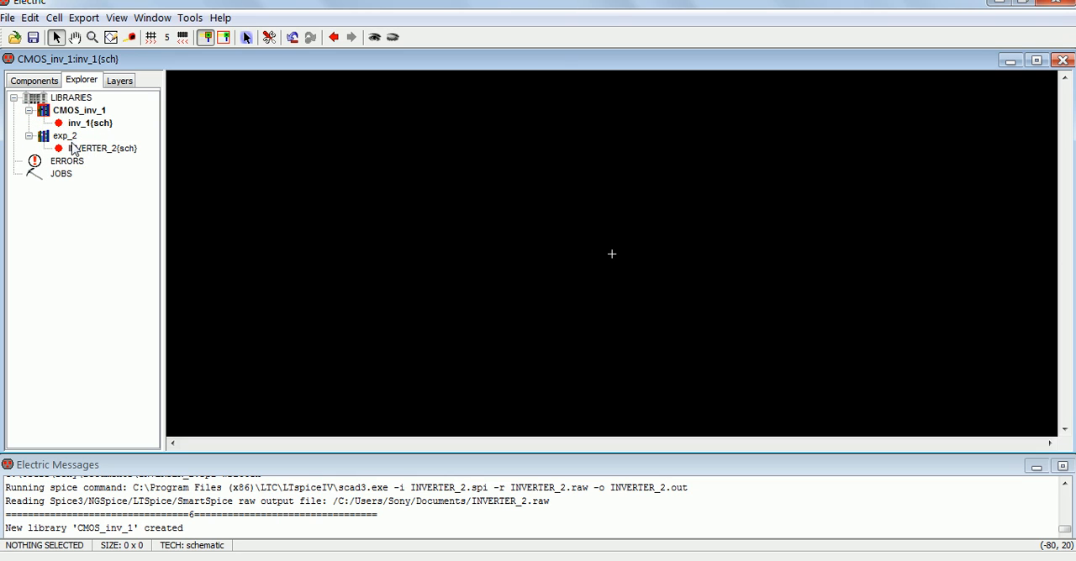
pyautogui.click(35, 80)
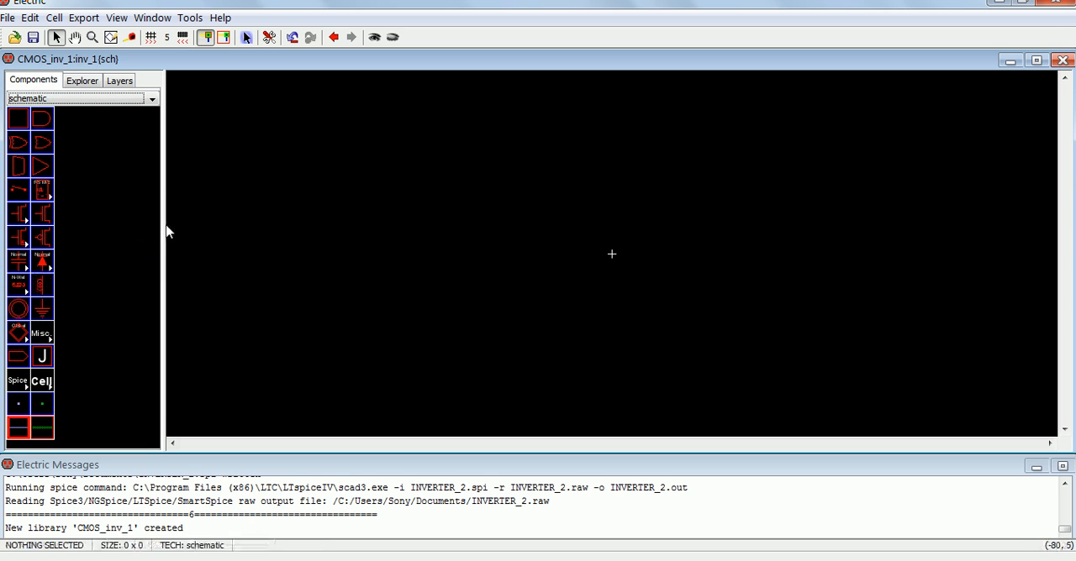
pyautogui.click(129, 84)
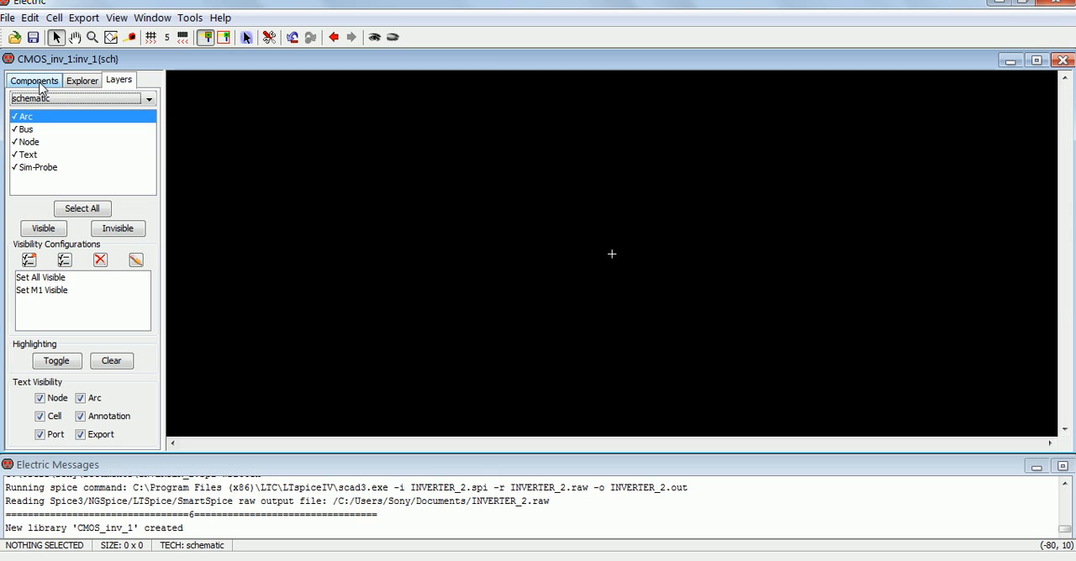
pyautogui.click(82, 80)
pyautogui.click(75, 113)
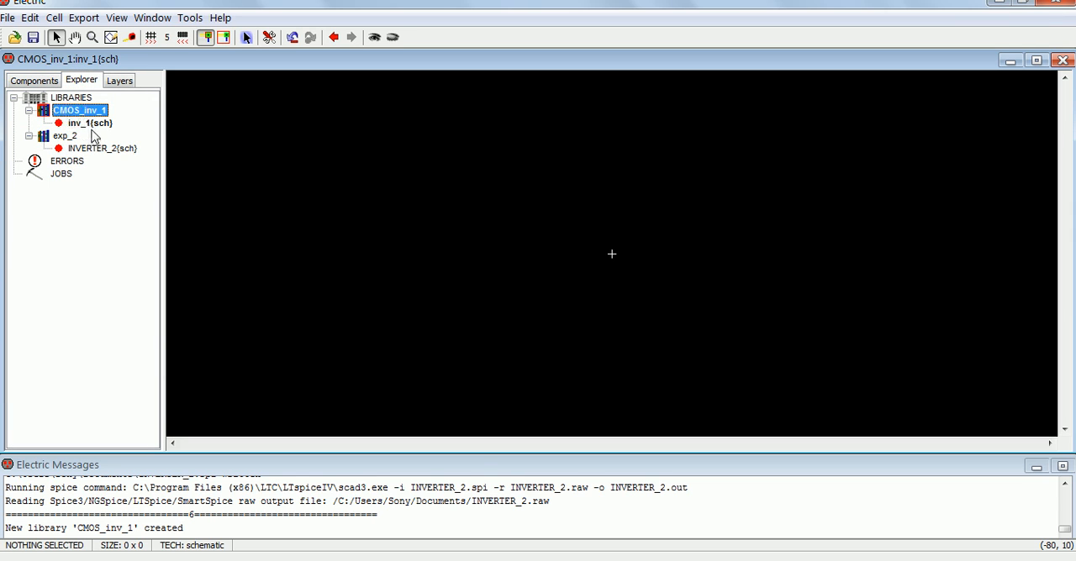
pyautogui.click(91, 123)
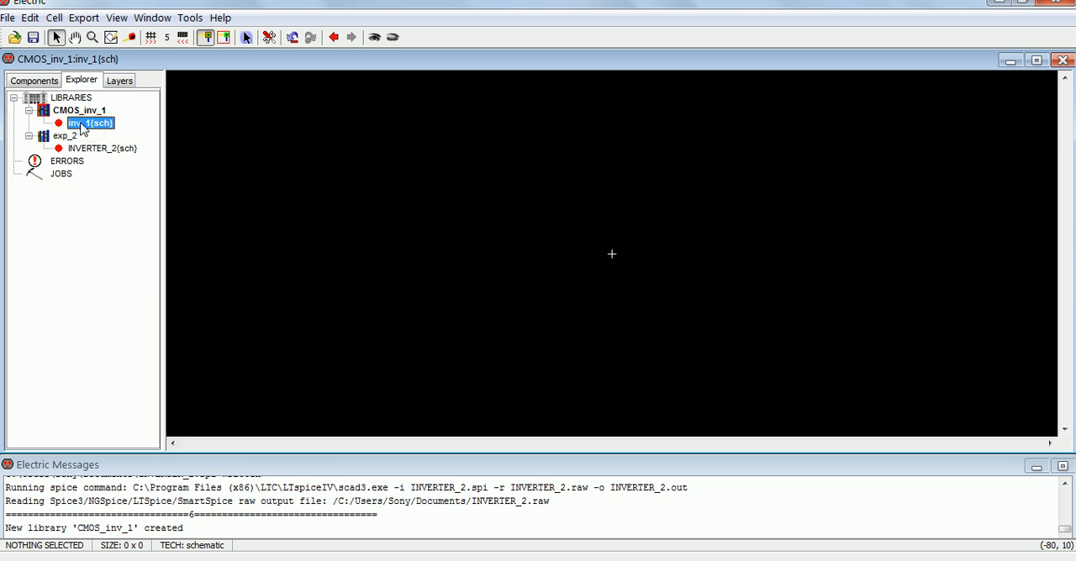
# Step: Place a pMOS transistor in the empty inv_1 schematic, up and to the left of the cell centre, dismissing the Windows color scheme prompt
pyautogui.click(35, 82)
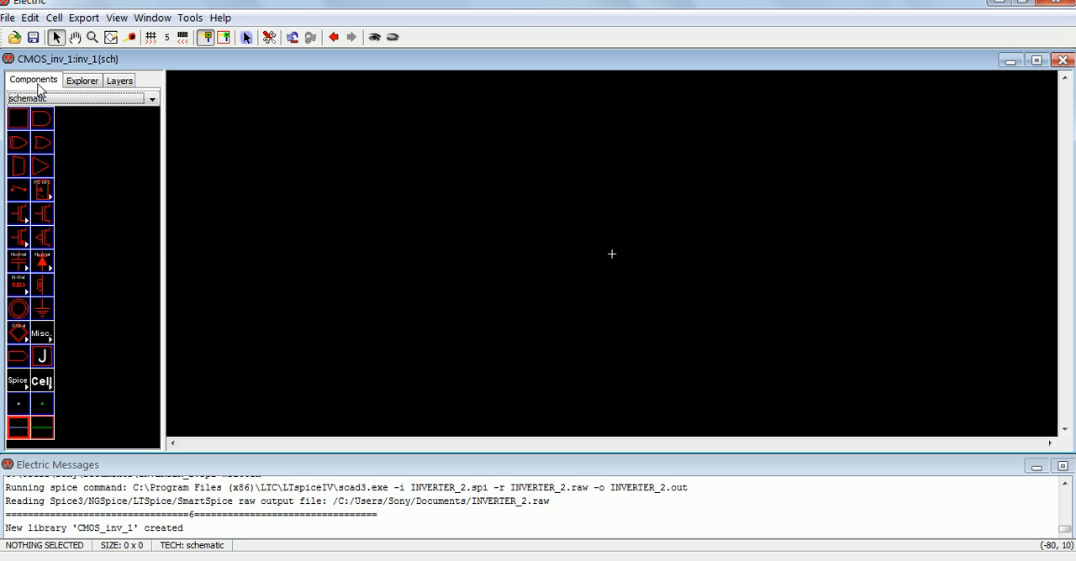
pyautogui.click(42, 238)
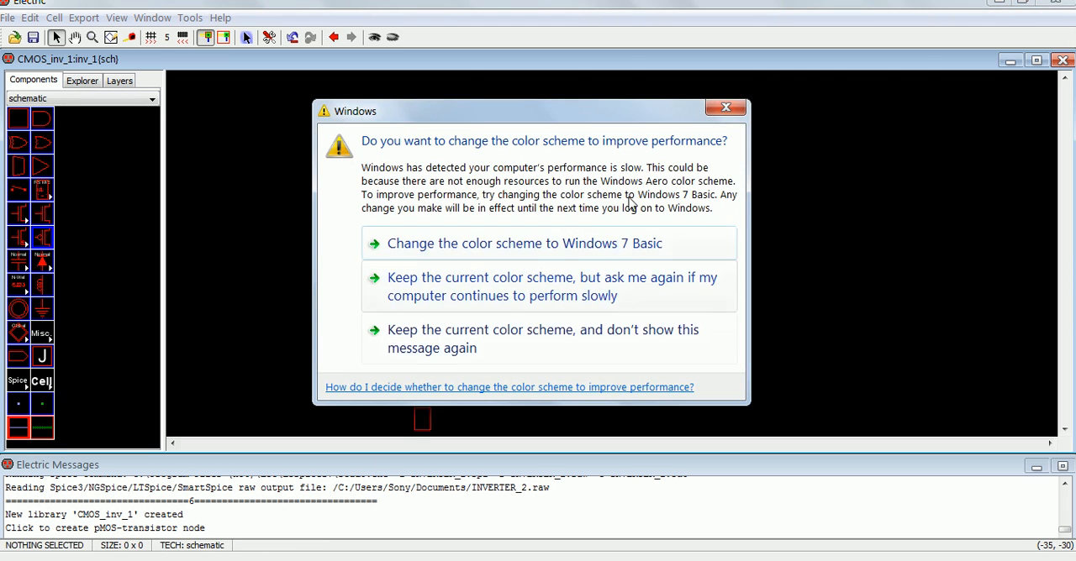
pyautogui.click(723, 111)
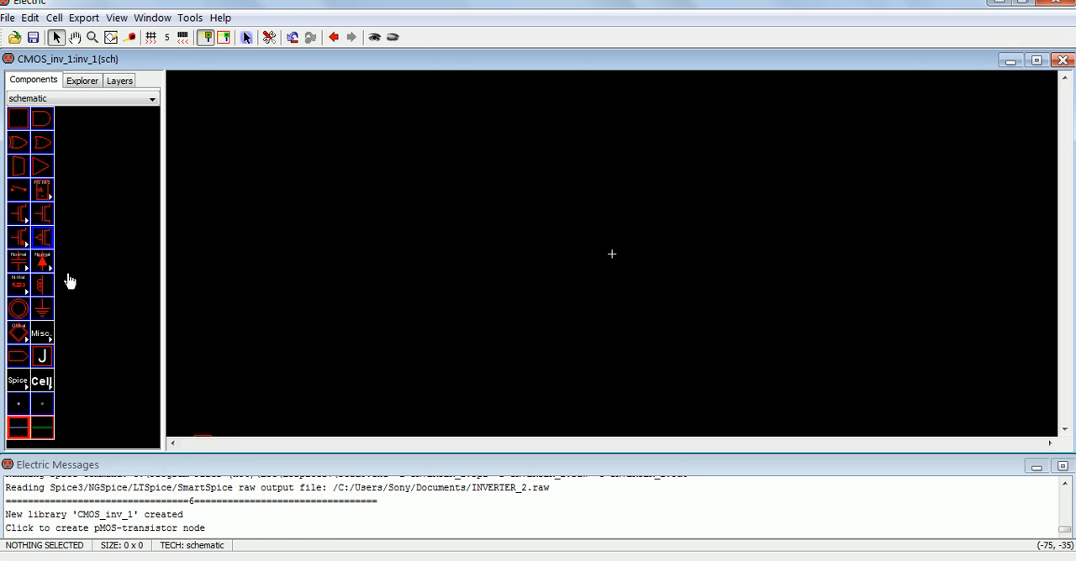
pyautogui.click(48, 239)
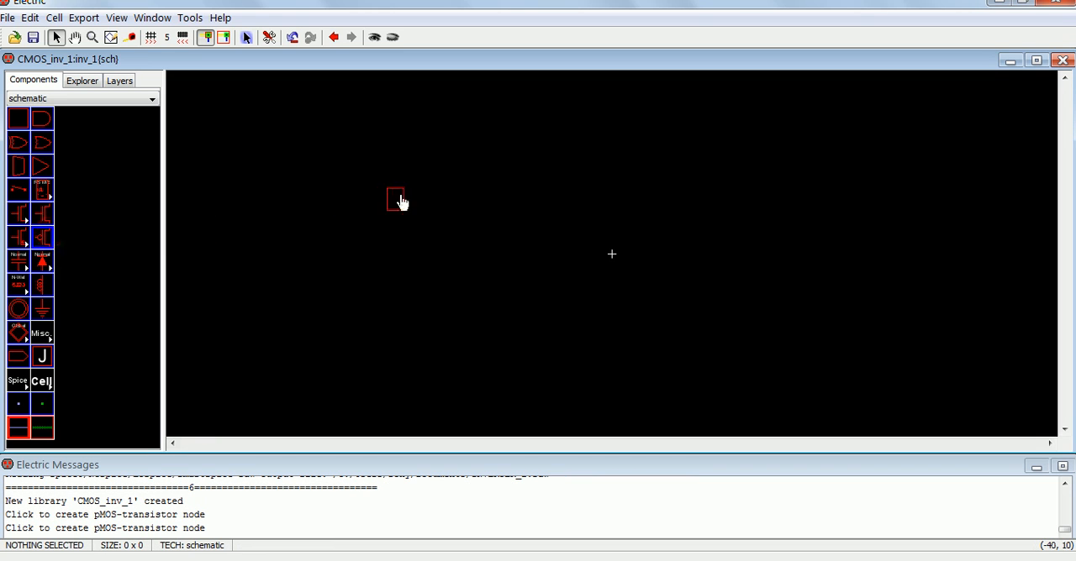
pyautogui.click(451, 175)
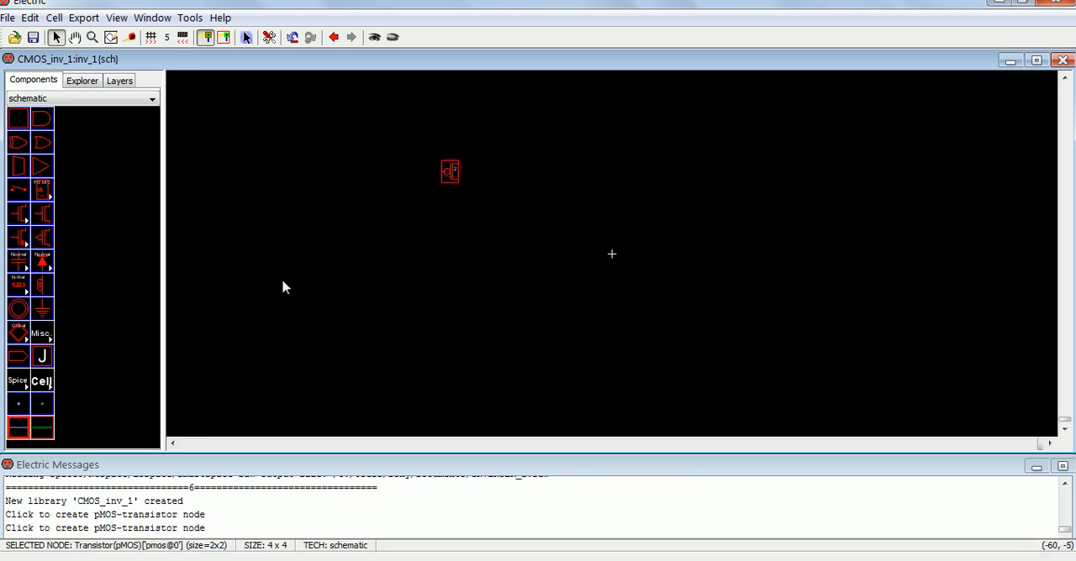
# Step: Place an nMOS transistor directly below the pMOS transistor at about (-30, 5)
pyautogui.click(48, 218)
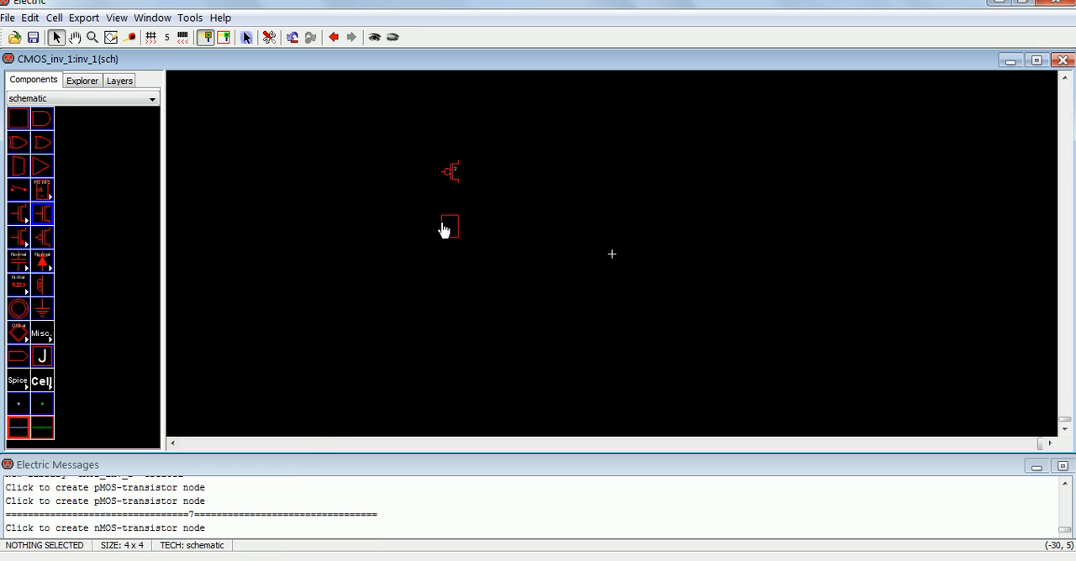
pyautogui.click(448, 228)
pyautogui.click(395, 300)
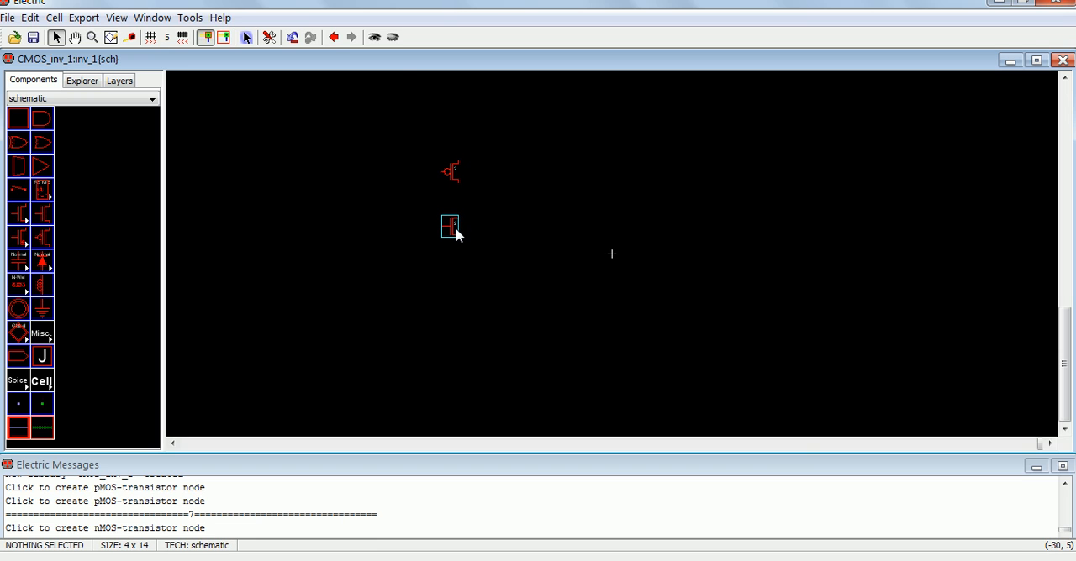
# Step: Place a Power symbol above the pMOS transistor and a Ground symbol below the nMOS transistor at about (-30, -5)
pyautogui.click(17, 314)
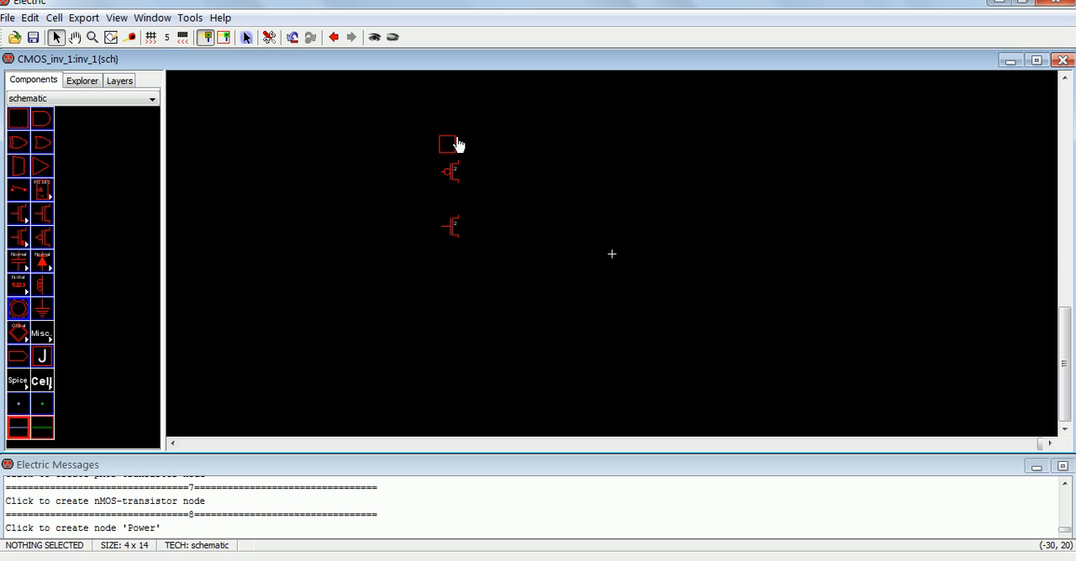
pyautogui.click(454, 134)
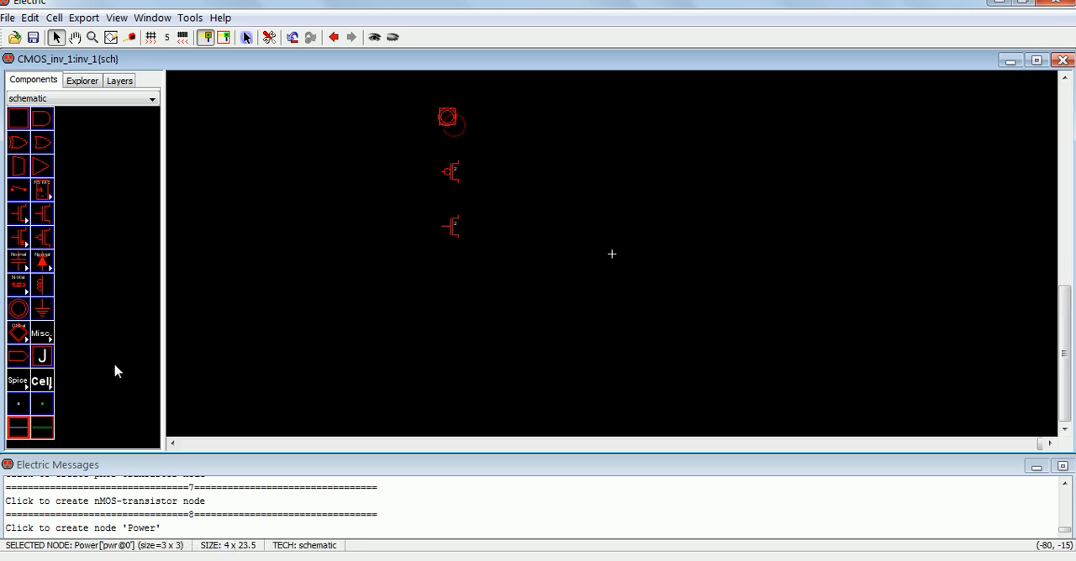
pyautogui.click(48, 313)
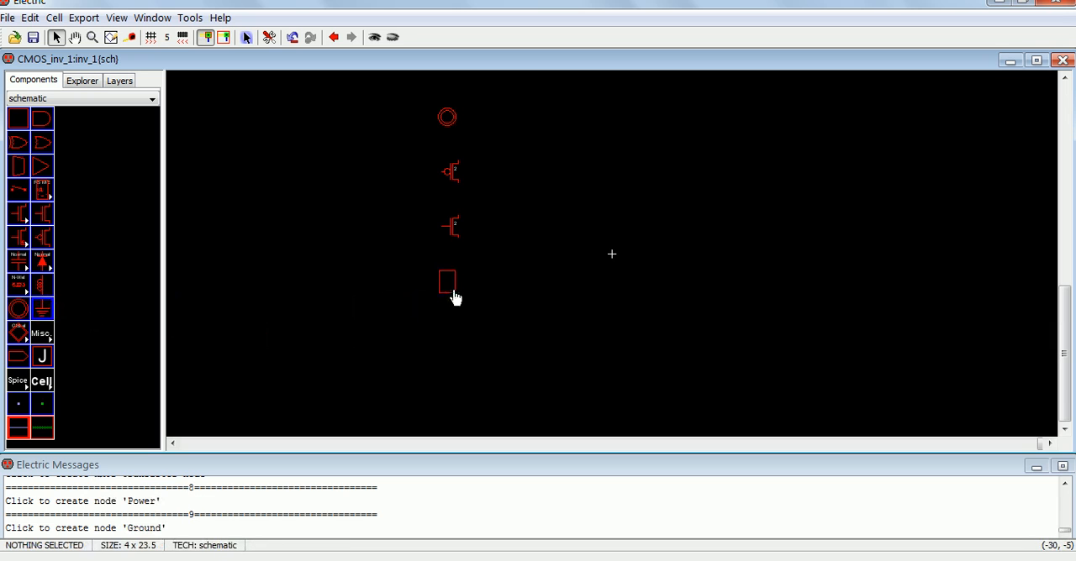
pyautogui.click(454, 297)
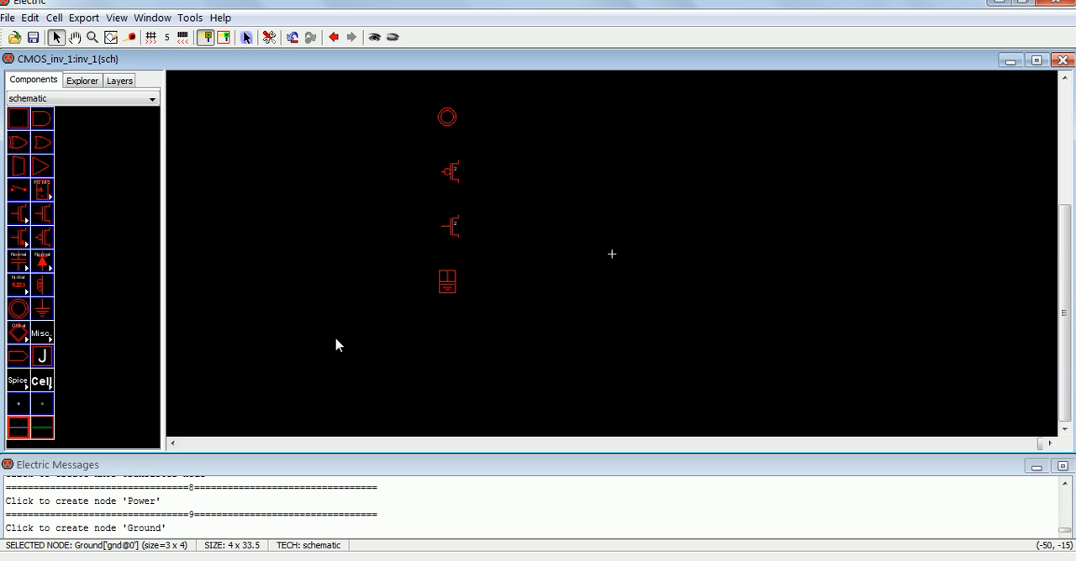
# Step: Display the grid and test-move the ground symbol 5 units to the right and back under the nMOS transistor
pyautogui.hotkey('ctrl', 'g')
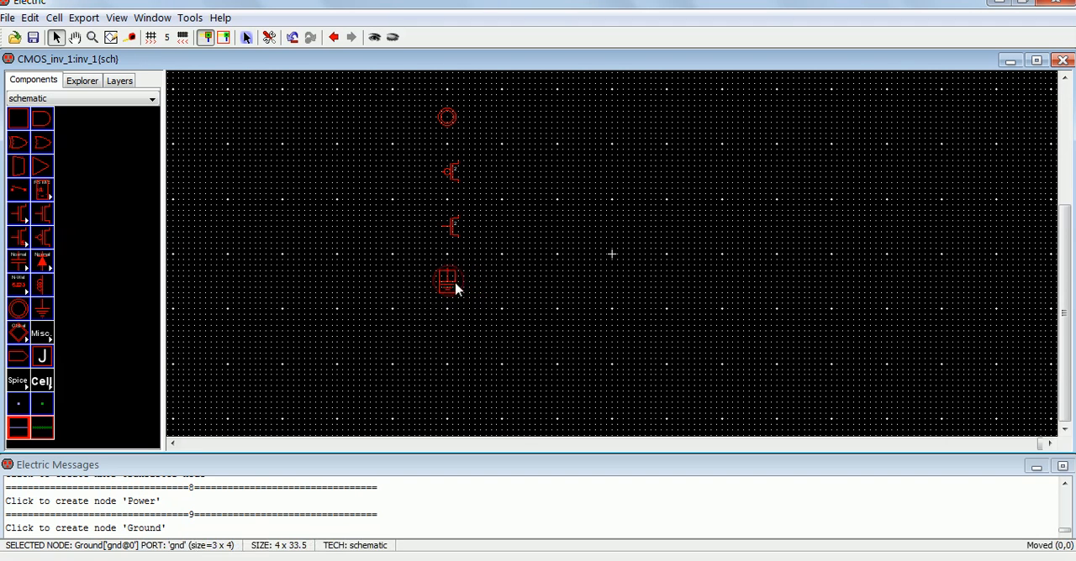
pyautogui.moveTo(450, 291); pyautogui.dragTo(471, 284)
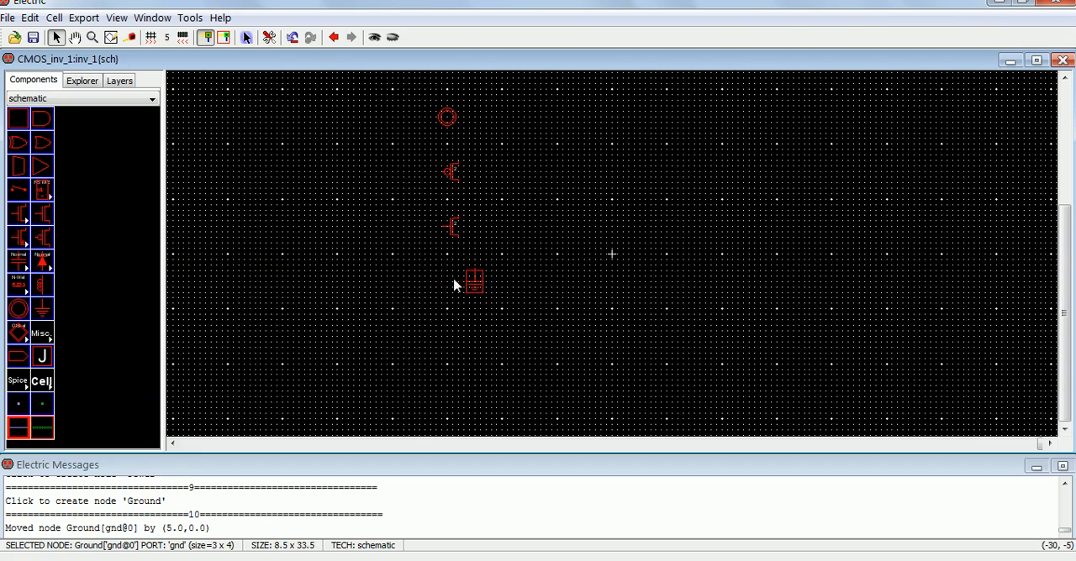
pyautogui.moveTo(475, 287); pyautogui.dragTo(436, 290)
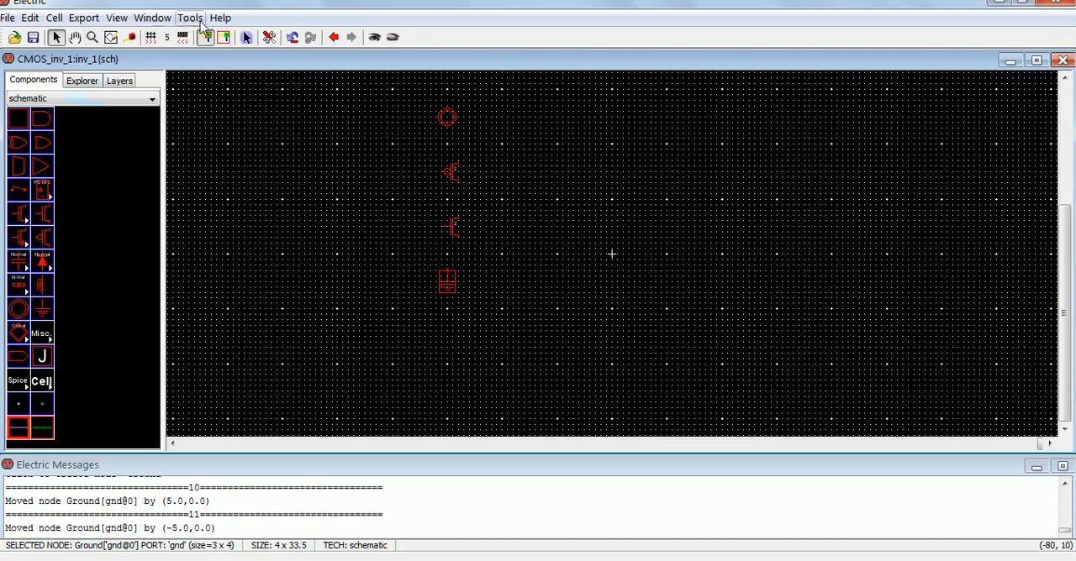
# Step: Set the cursor-to-grid alignment to Size 5 (smallest), 0.5 by 0.5, in the grid display preferences and apply it
pyautogui.click(268, 38)
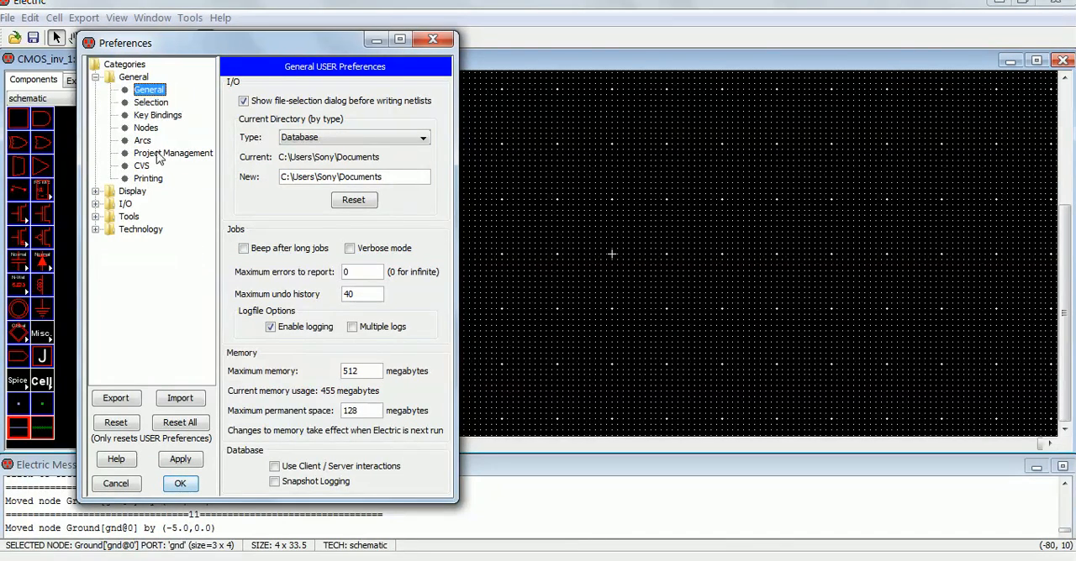
pyautogui.click(146, 127)
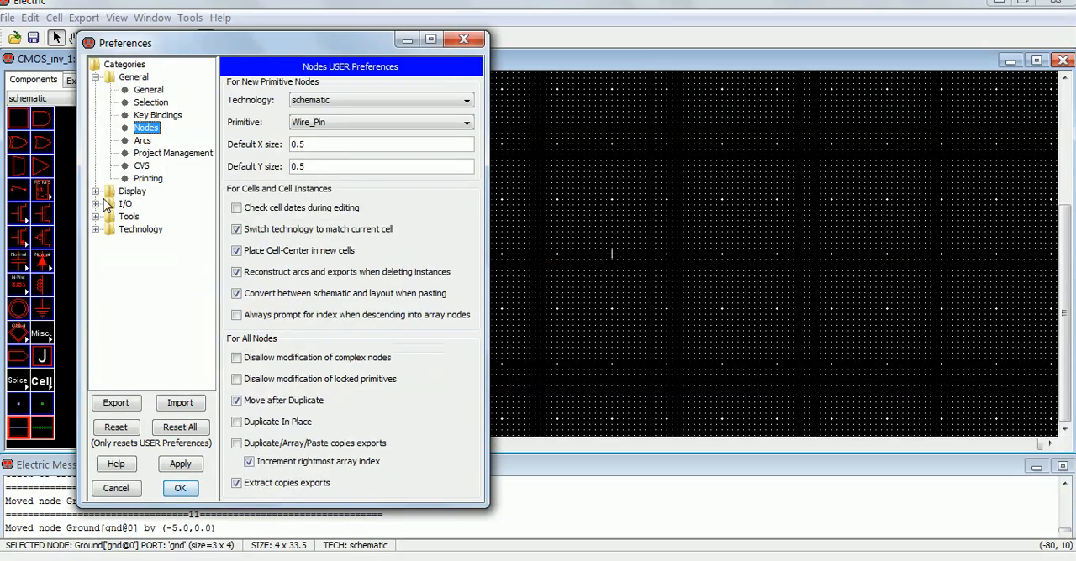
pyautogui.click(95, 192)
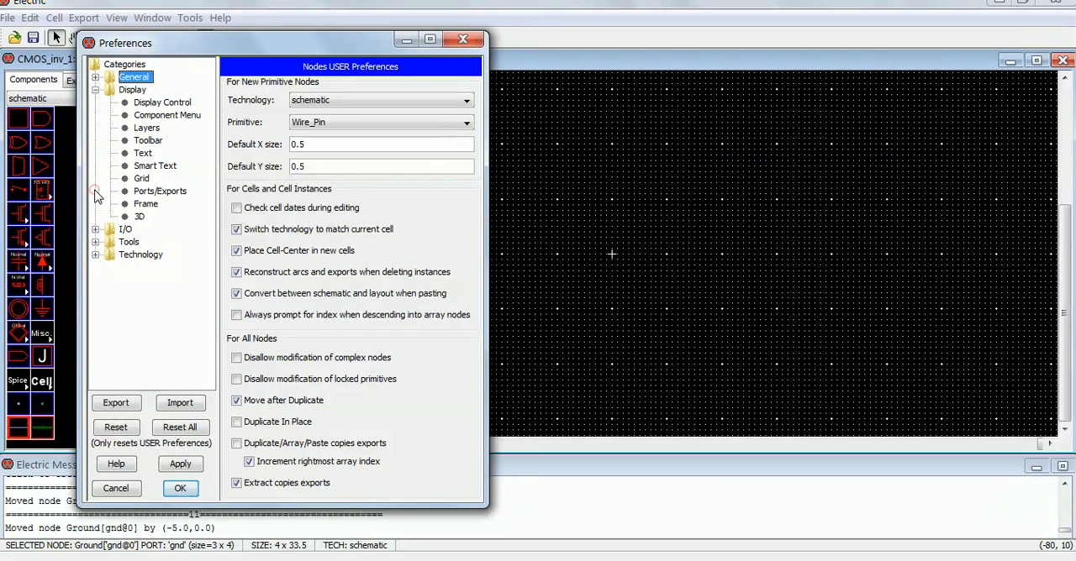
pyautogui.click(141, 179)
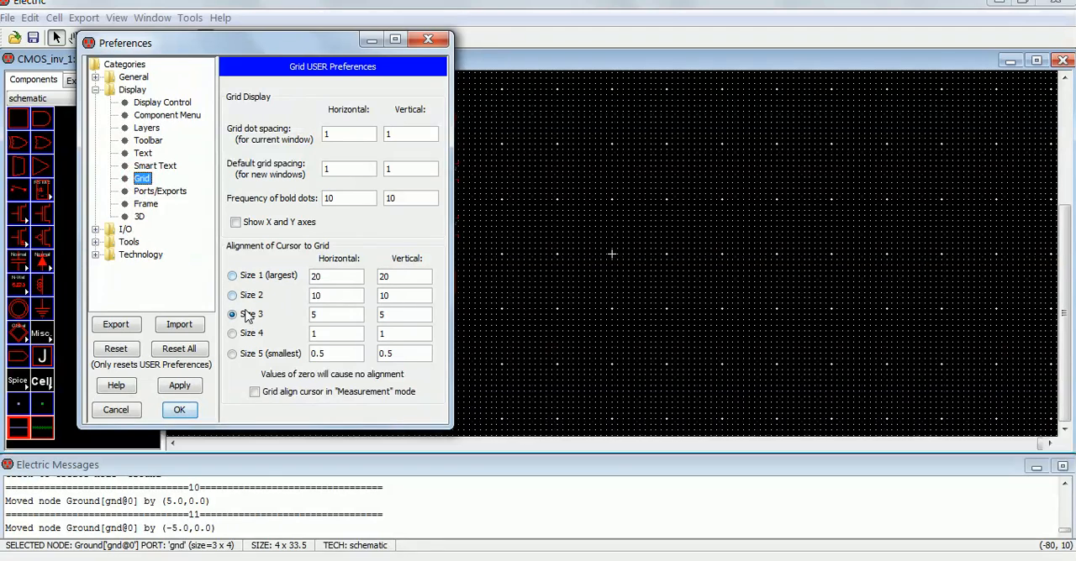
pyautogui.click(236, 356)
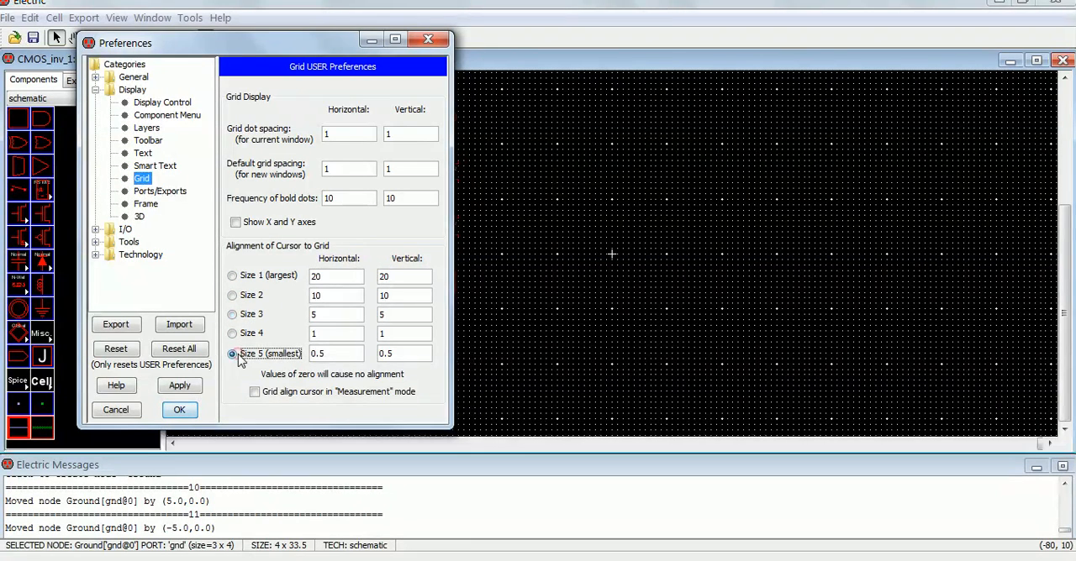
pyautogui.click(176, 388)
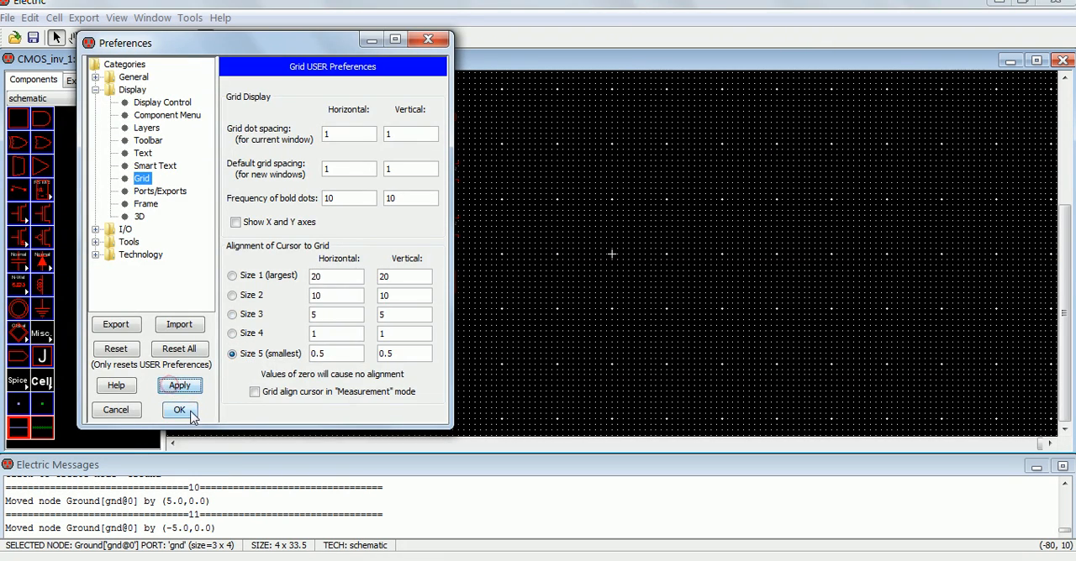
# Step: Close the grid preferences, then move the Ground symbol by (2.5, 2.5) and the Power symbol by (2, -3.5) towards the transistors' terminals
pyautogui.click(177, 410)
pyautogui.click(423, 320)
pyautogui.moveTo(446, 289)
pyautogui.mouseDown()
pyautogui.moveTo(459, 291)
pyautogui.moveTo(445, 291)
pyautogui.moveTo(460, 275)
pyautogui.mouseUp()
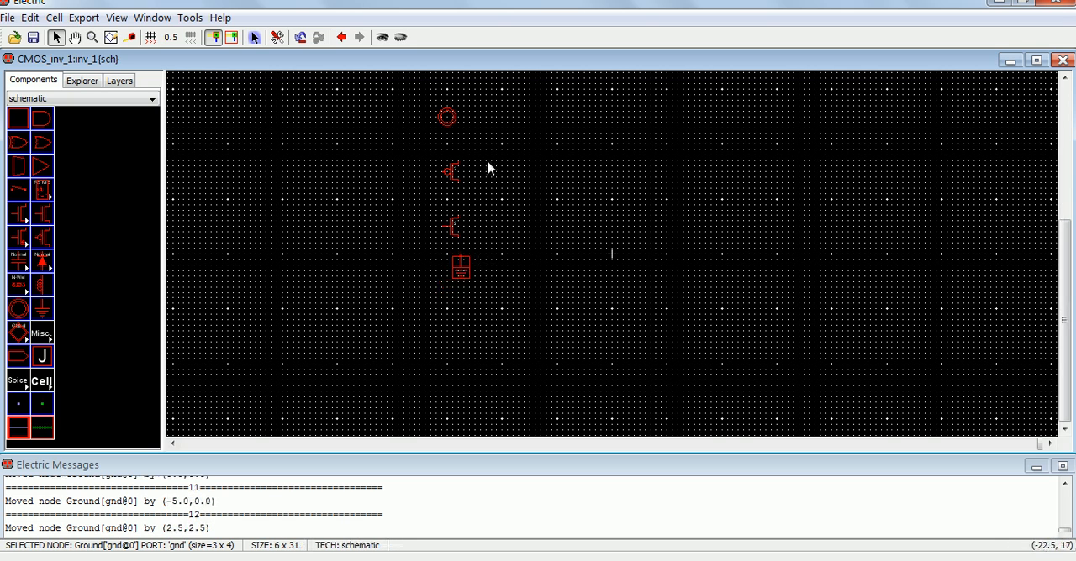
pyautogui.moveTo(458, 121); pyautogui.dragTo(458, 137)
pyautogui.click(498, 144)
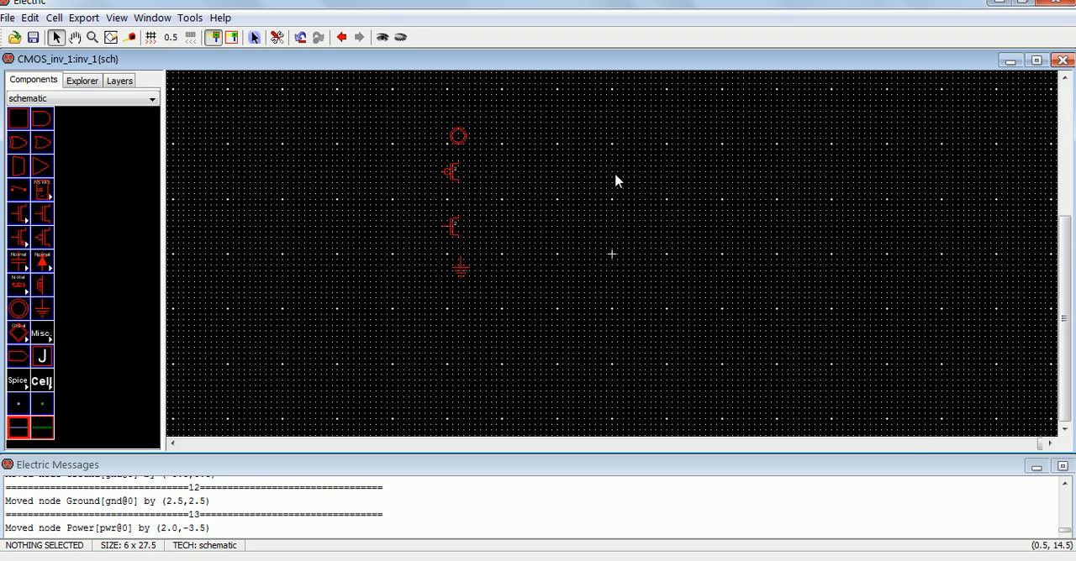
# Step: Place two Off-Page connectors midway between the transistors' heights, one on the input side at about (-38, 10) and one on the output side at about (-19, 10)
pyautogui.hotkey('ctrl', '9')
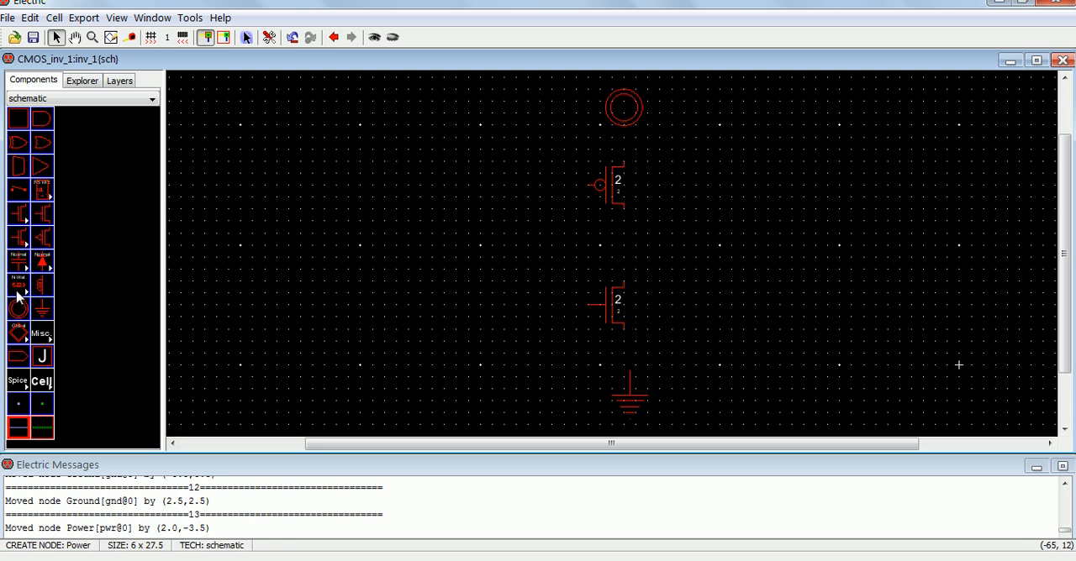
pyautogui.click(19, 359)
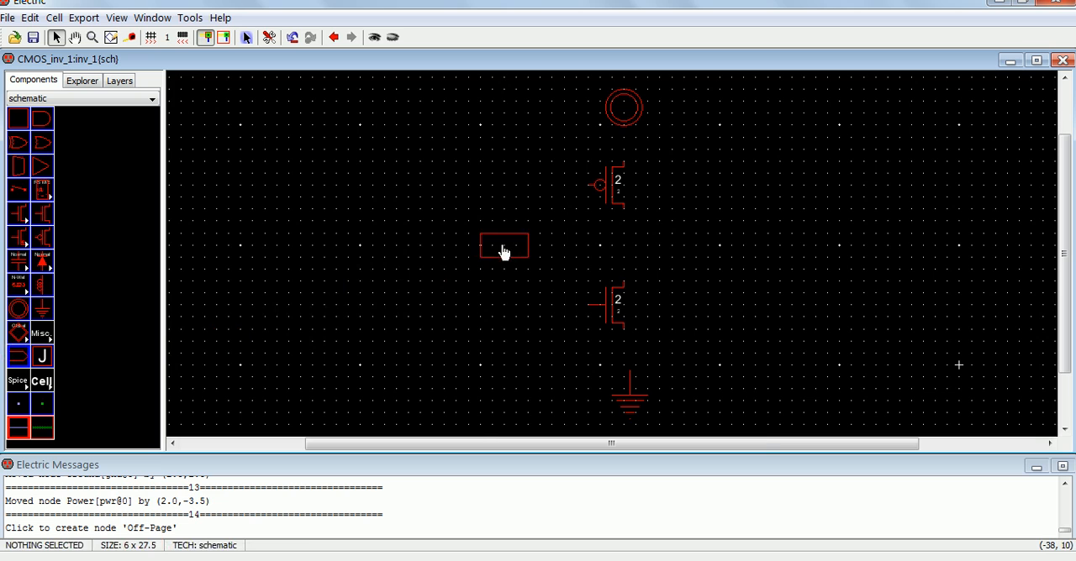
pyautogui.click(504, 251)
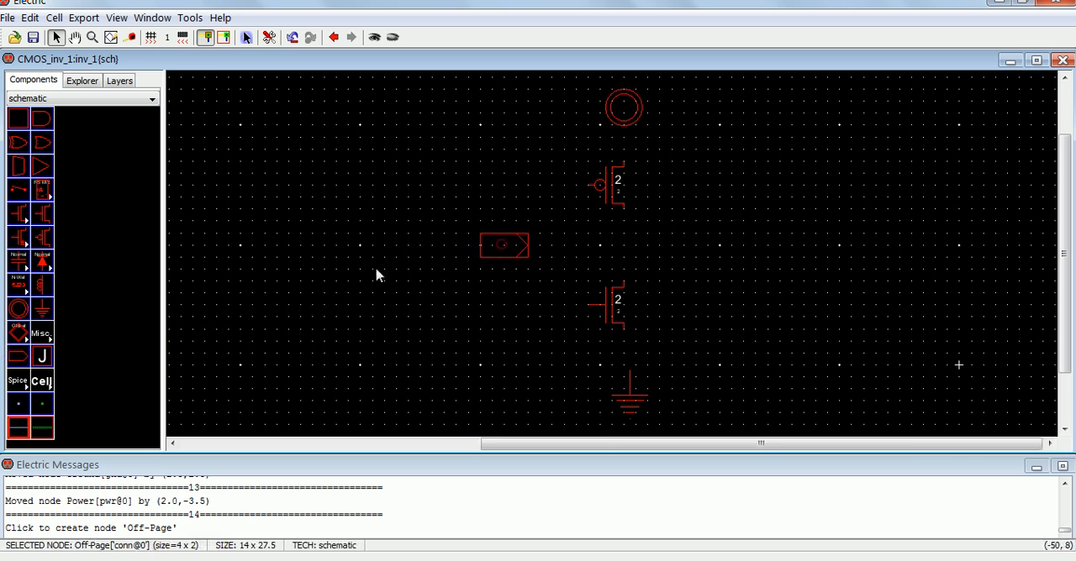
pyautogui.click(26, 361)
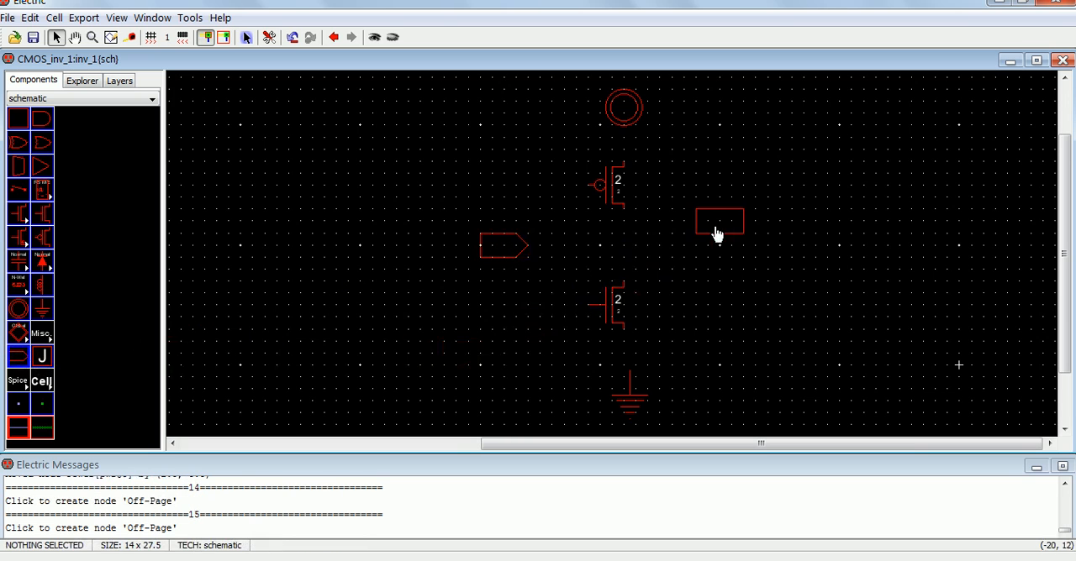
pyautogui.click(726, 252)
pyautogui.click(825, 318)
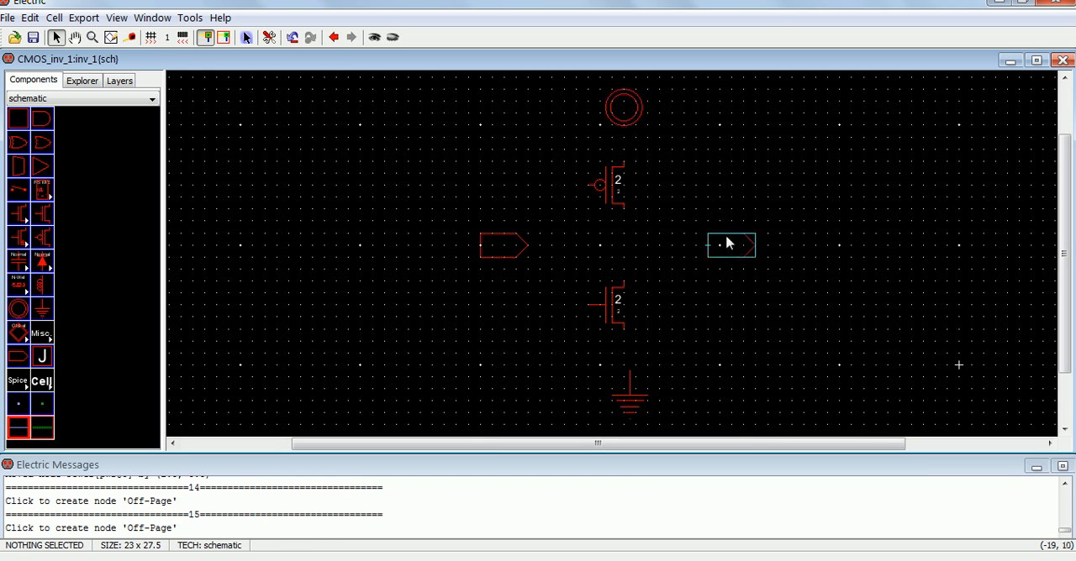
# Step: Shift the Ground symbol 1 unit left and 1 unit up, and move the nMOS transistor 1 unit left
pyautogui.moveTo(635, 414); pyautogui.dragTo(632, 394)
pyautogui.click(713, 352)
pyautogui.click(625, 306)
pyautogui.press('Left')
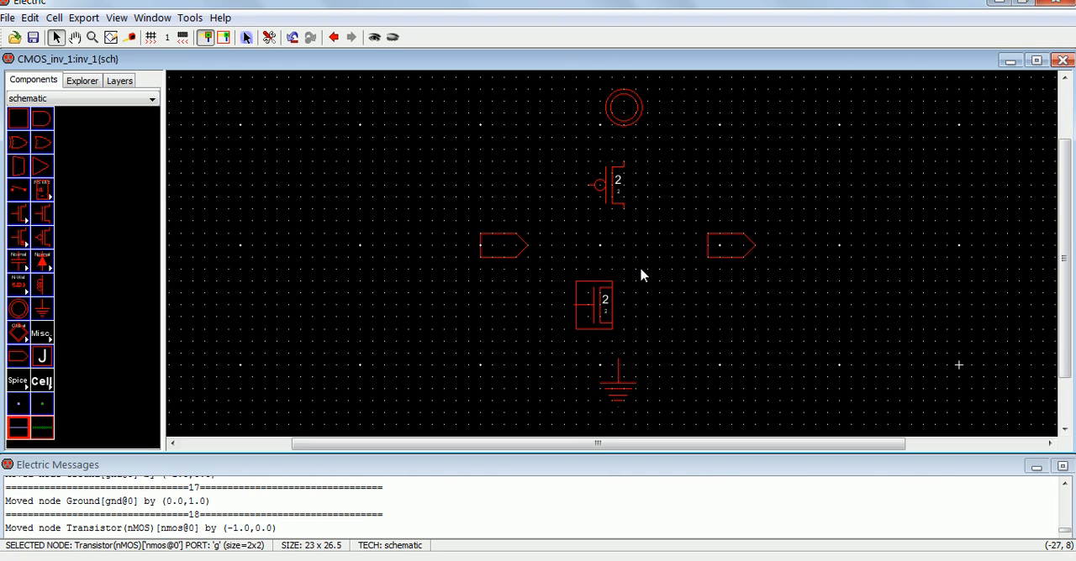
pyautogui.click(648, 317)
pyautogui.moveTo(623, 390); pyautogui.dragTo(612, 399)
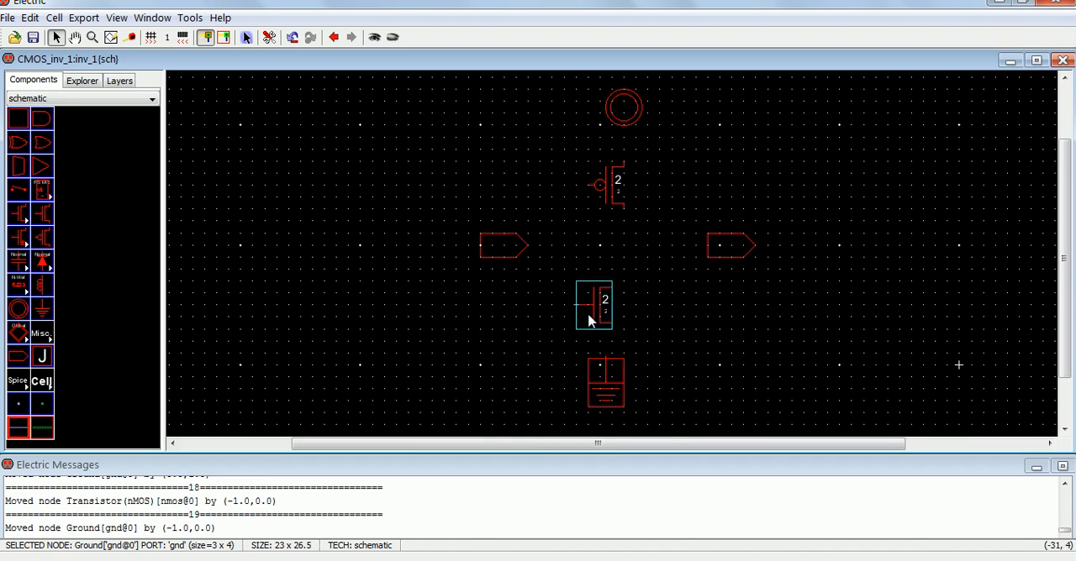
pyautogui.moveTo(617, 378); pyautogui.dragTo(630, 388)
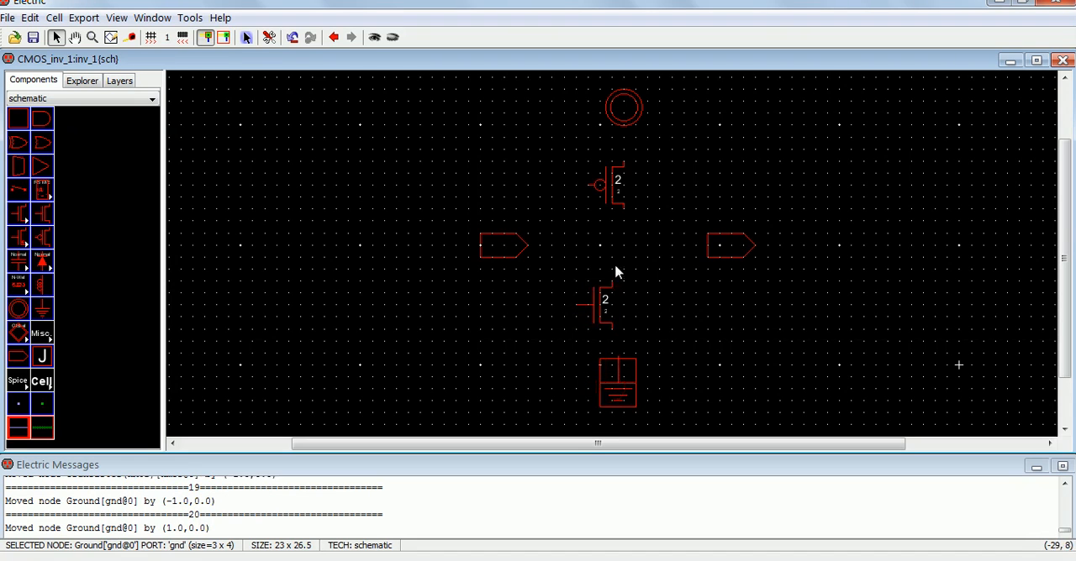
pyautogui.click(902, 557)
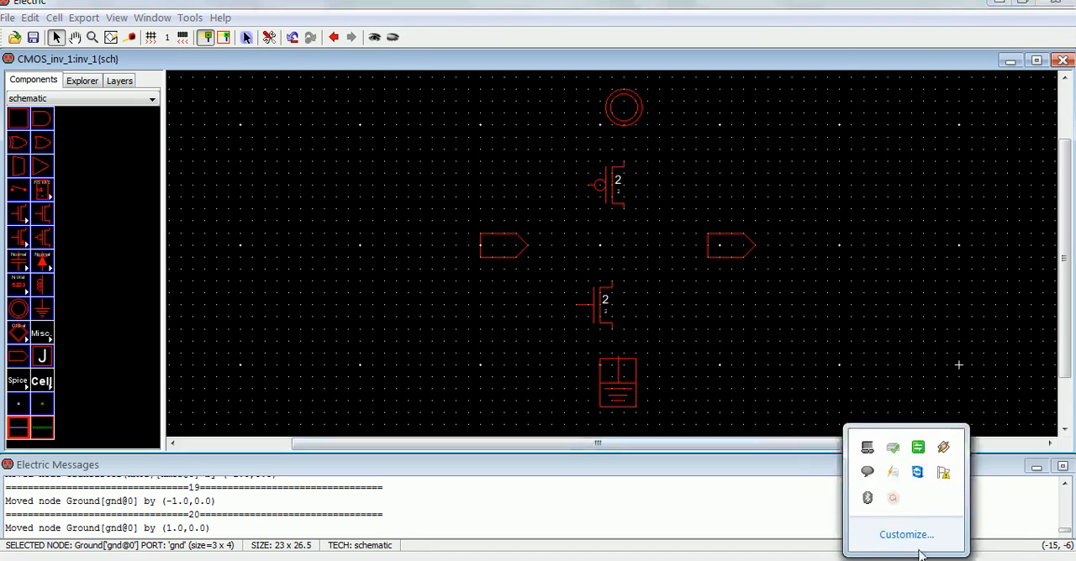
pyautogui.click(894, 499)
pyautogui.click(980, 519)
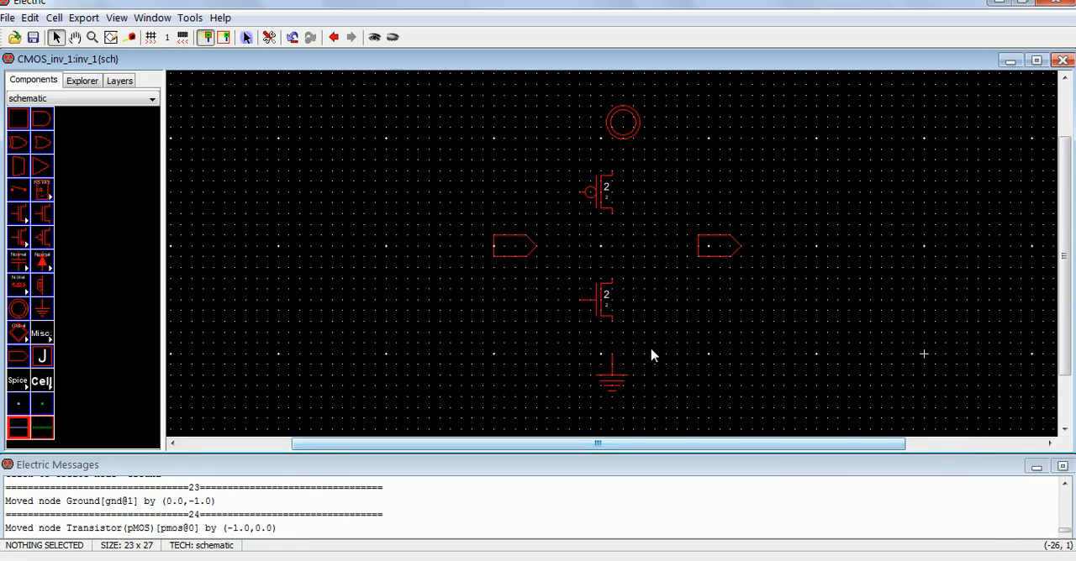
# Step: Move the Power symbol 1 unit left and wire Ground, nMOS, pMOS and Power together in one vertical line
pyautogui.click(616, 130)
pyautogui.moveTo(613, 128); pyautogui.dragTo(613, 127)
pyautogui.click(613, 356)
pyautogui.rightClick(612, 320)
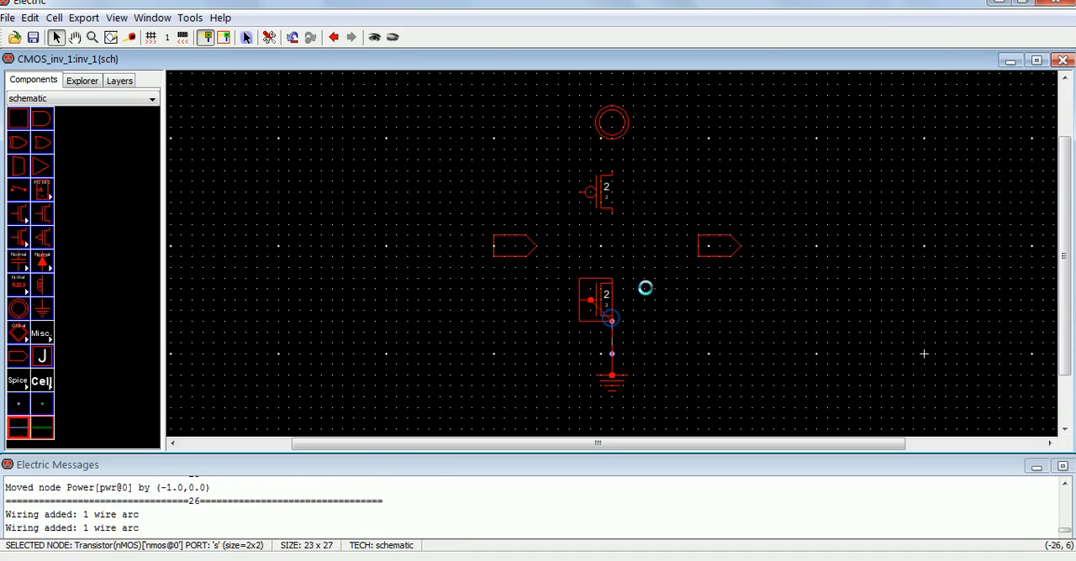
pyautogui.rightClick(614, 215)
pyautogui.rightClick(616, 130)
# Step: Wire the pMOS gate to the nMOS gate through a vertical wire to the left of both transistors
pyautogui.click(586, 192)
pyautogui.rightClick(547, 192)
pyautogui.rightClick(548, 193)
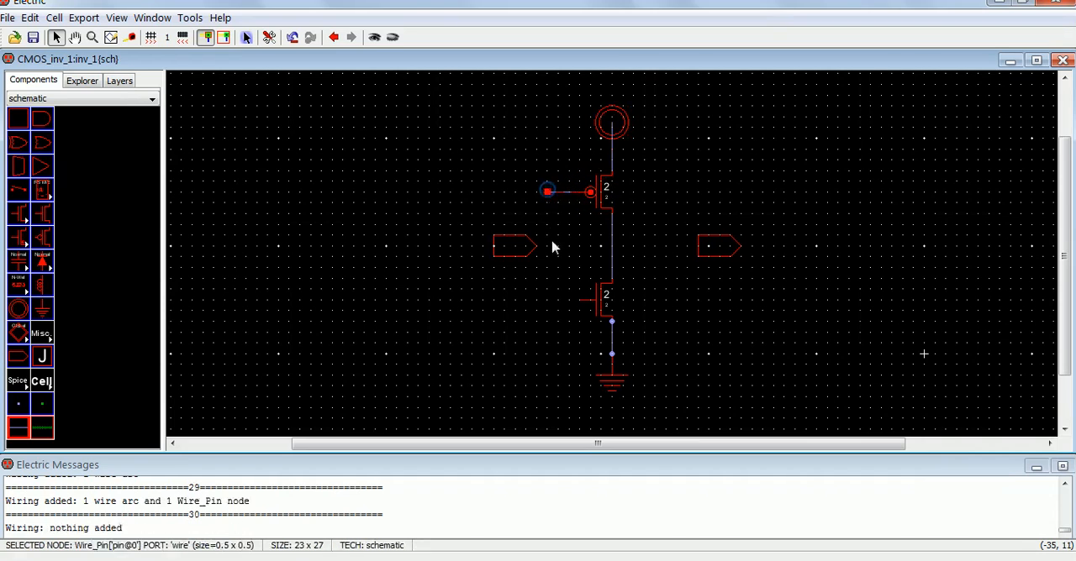
pyautogui.rightClick(547, 298)
pyautogui.rightClick(579, 297)
pyautogui.rightClick(579, 298)
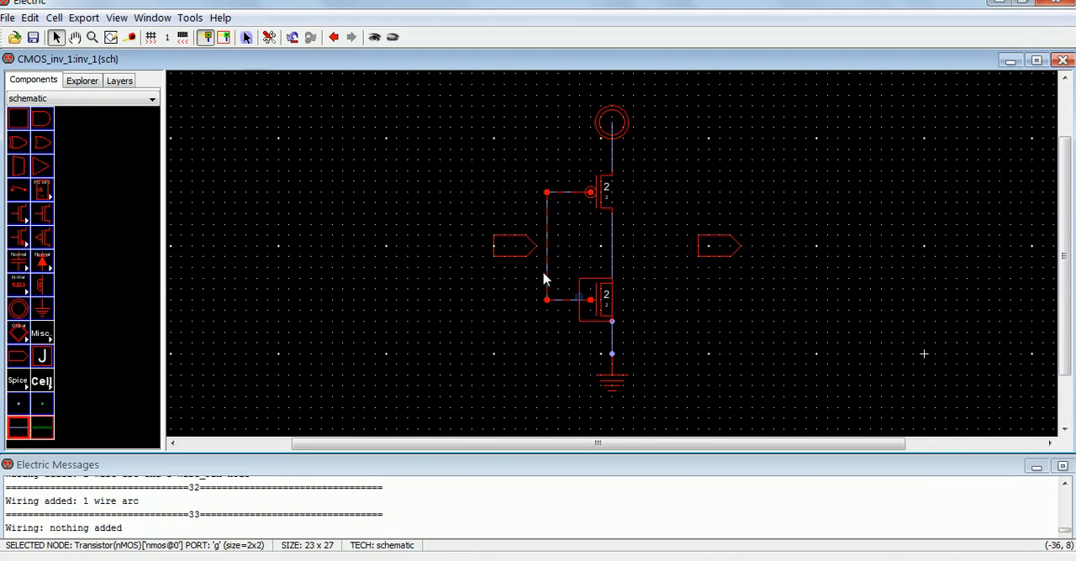
# Step: Move the input connector 2 units left and the output connector 4 units left, wiring them to the gate wire and the transistors' shared drain wire
pyautogui.moveTo(521, 252); pyautogui.dragTo(499, 249)
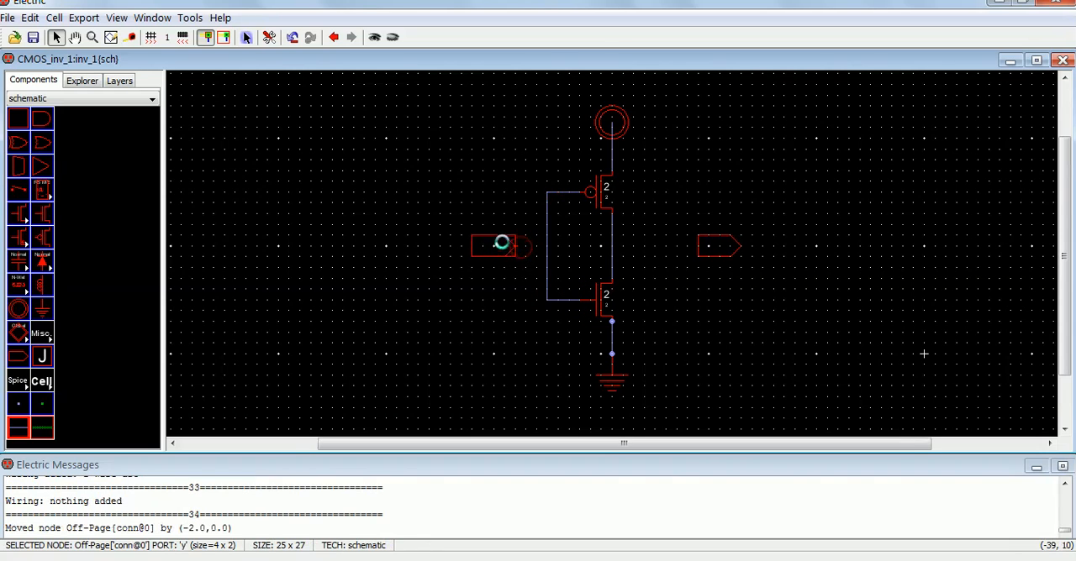
pyautogui.rightClick(546, 247)
pyautogui.moveTo(706, 252); pyautogui.dragTo(663, 259)
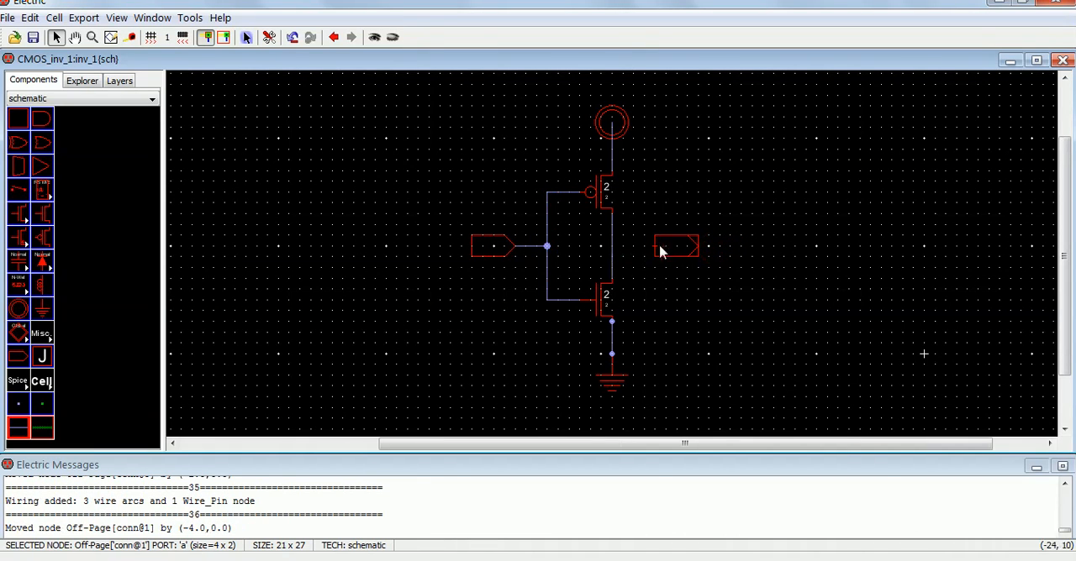
pyautogui.rightClick(614, 247)
pyautogui.click(648, 214)
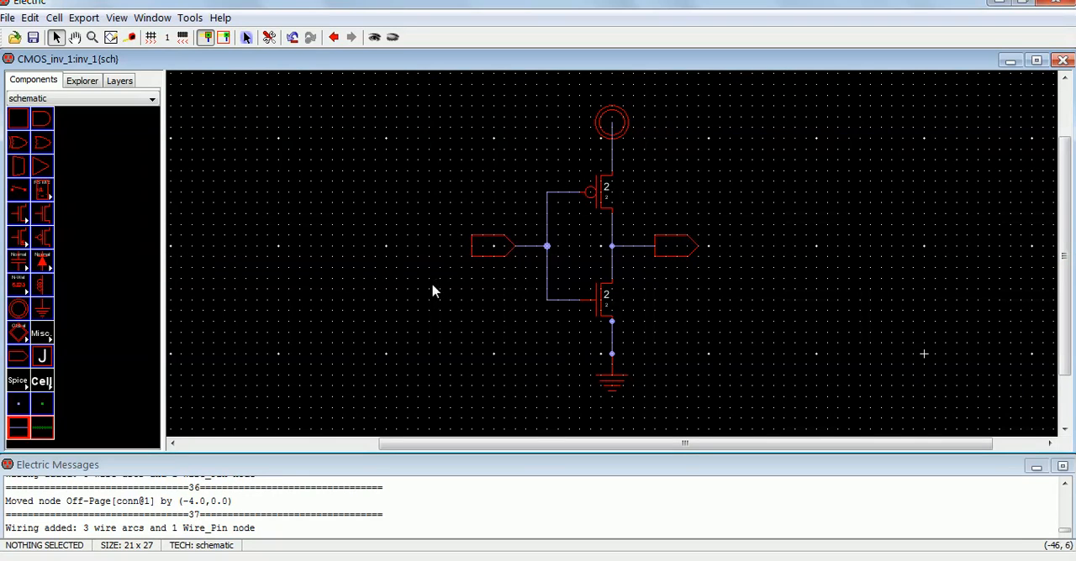
# Step: Create an export named vin on the input Off-Page connector
pyautogui.click(483, 255)
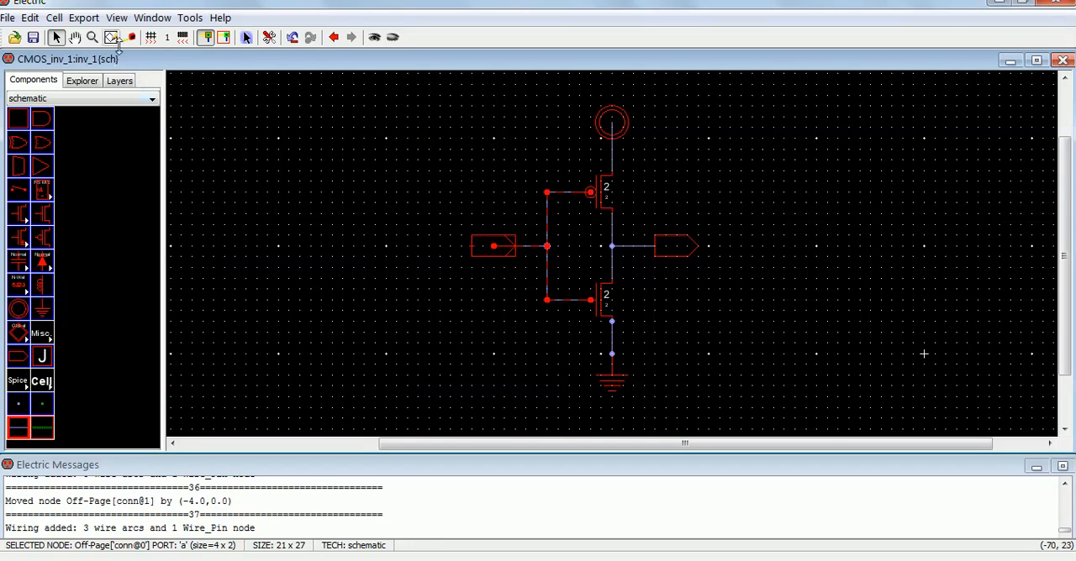
pyautogui.click(85, 18)
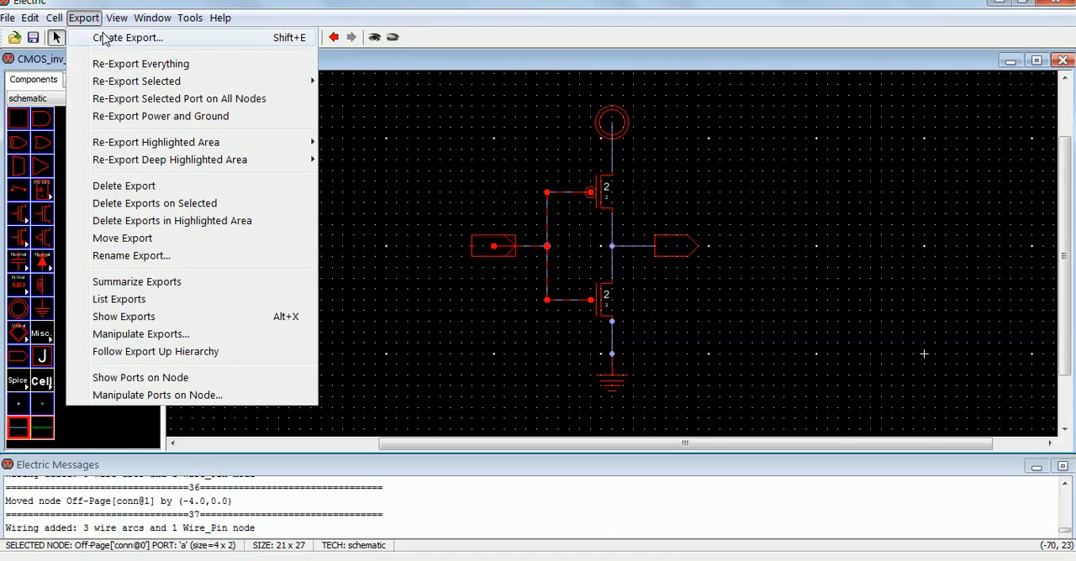
pyautogui.click(104, 37)
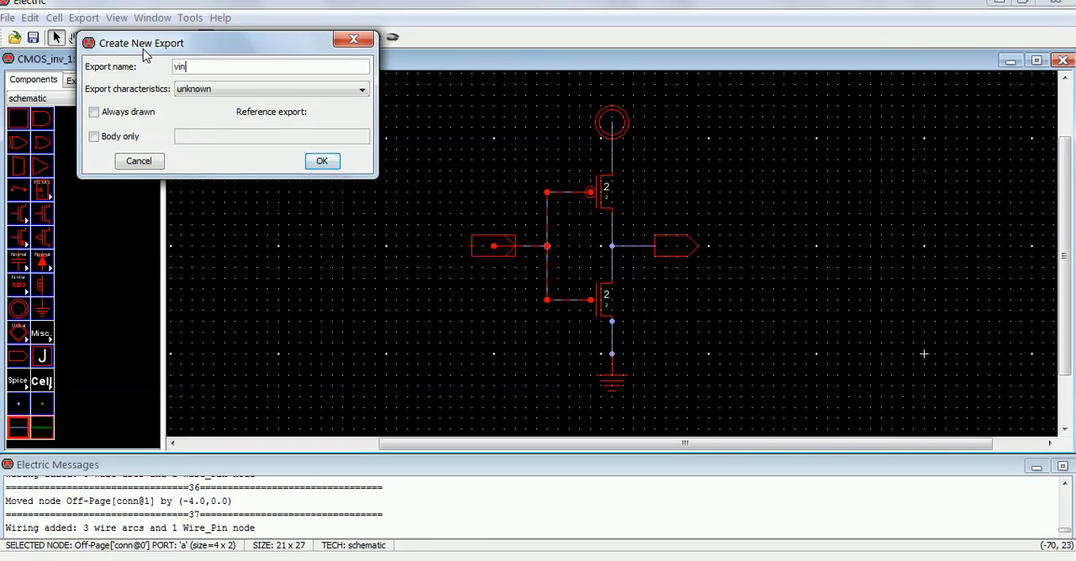
pyautogui.write('vin')
pyautogui.click(322, 160)
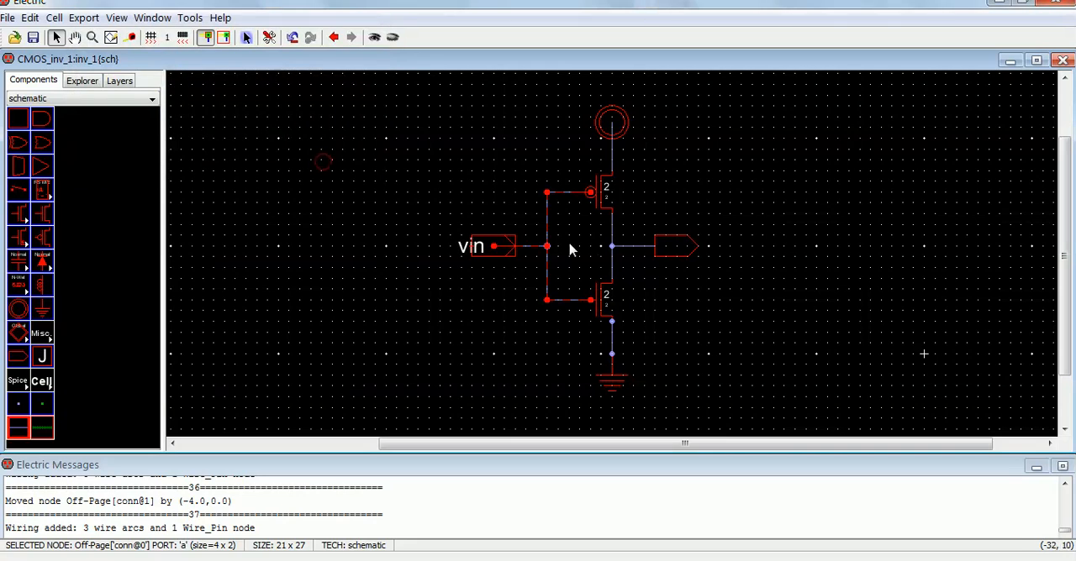
# Step: Create an export named vout on the output Off-Page connector and clear the selection
pyautogui.click(675, 247)
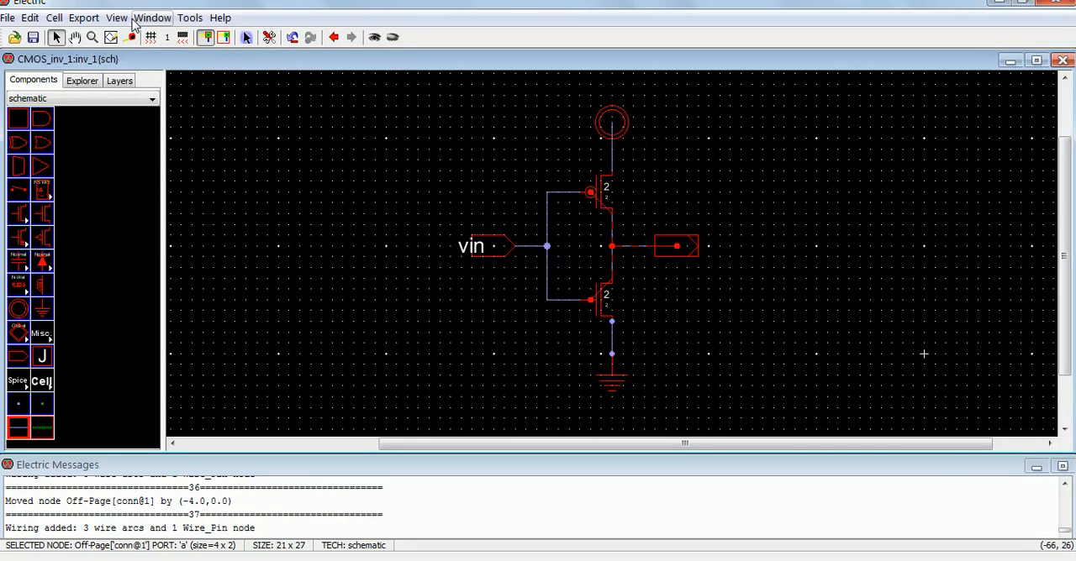
pyautogui.click(84, 17)
pyautogui.click(93, 35)
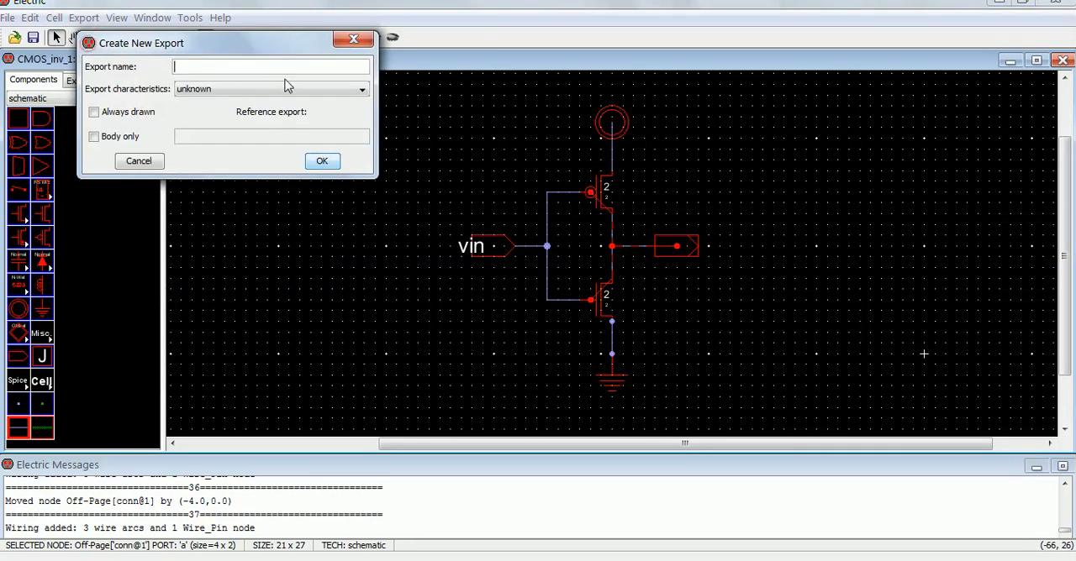
pyautogui.write('vout')
pyautogui.click(322, 160)
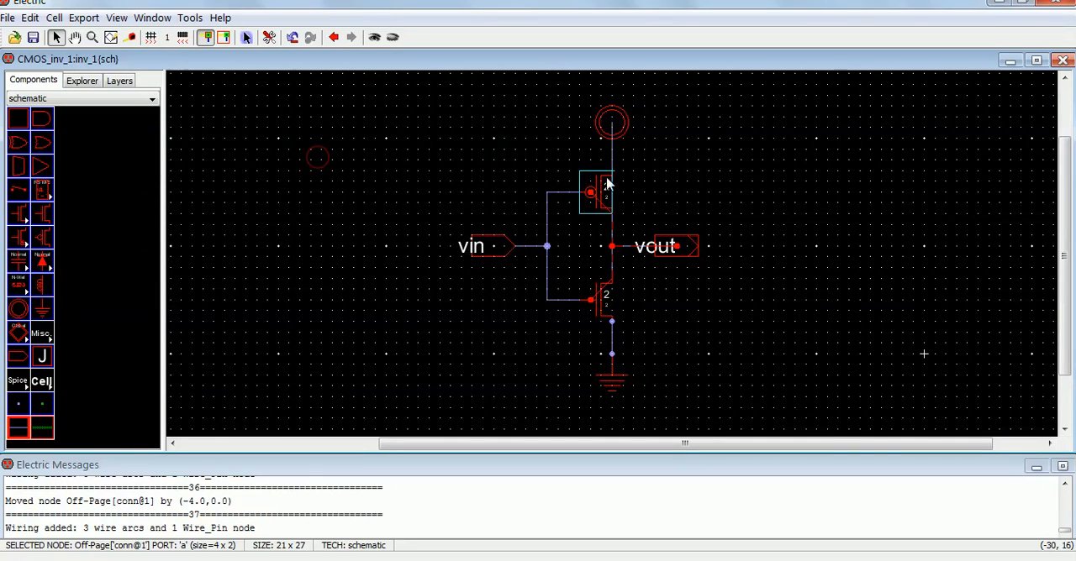
pyautogui.click(608, 367)
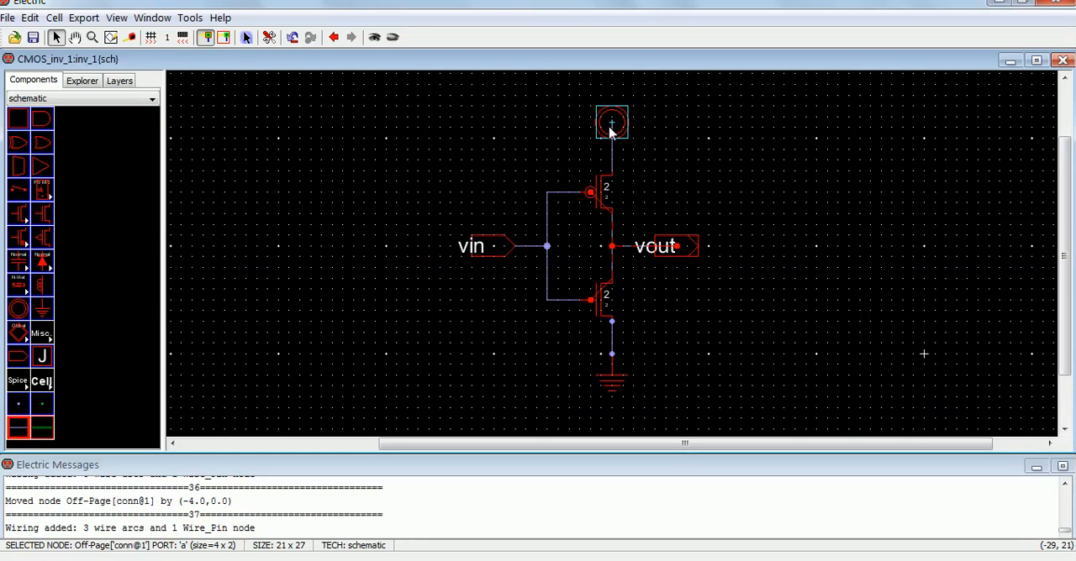
pyautogui.click(438, 165)
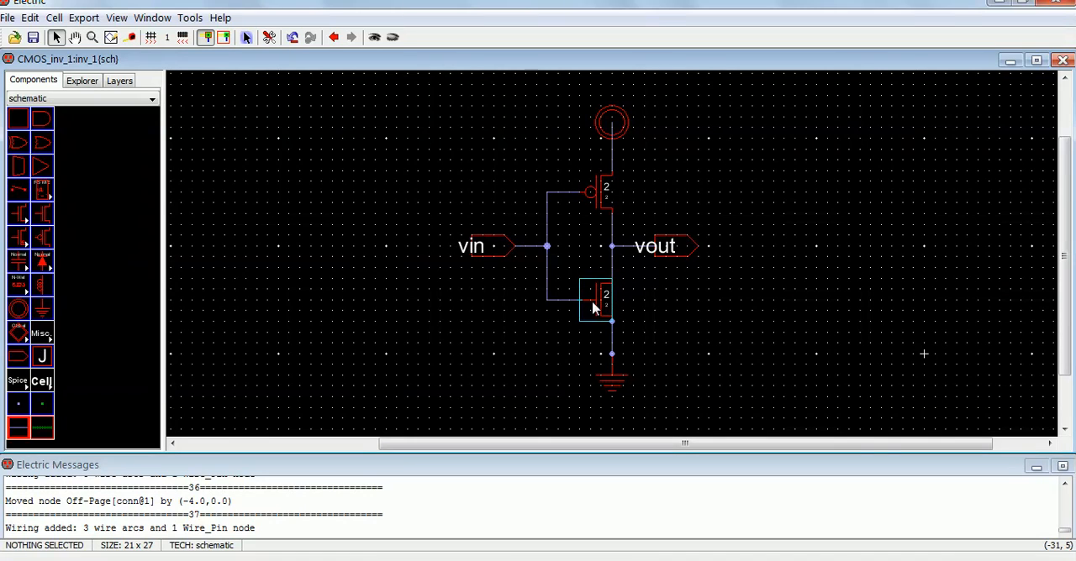
# Step: Add a SPICE model label to the pMOS transistor and move its text 5 units to the right
pyautogui.click(589, 199)
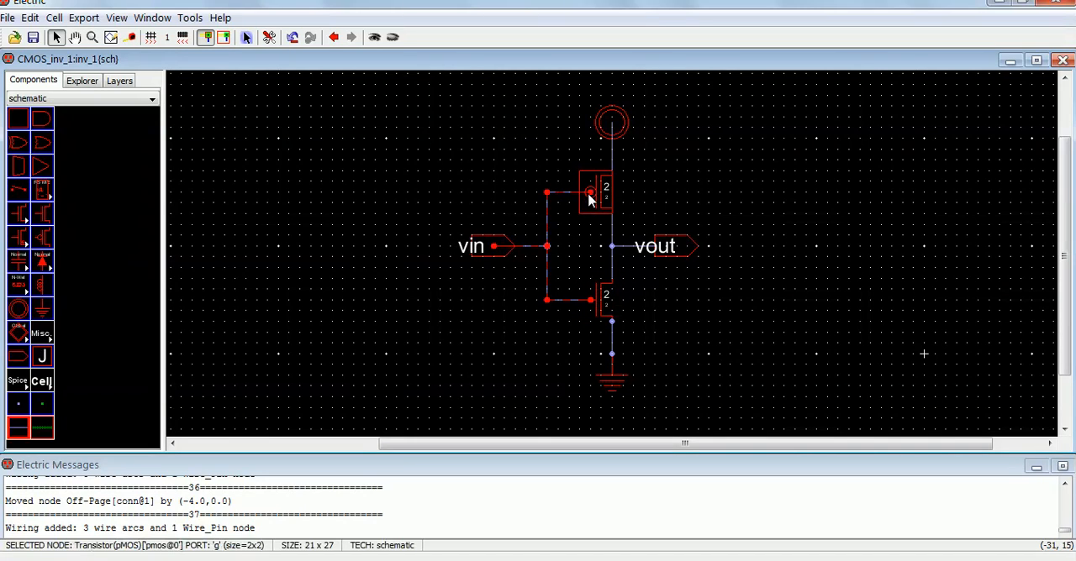
pyautogui.click(189, 17)
pyautogui.moveTo(220, 75)
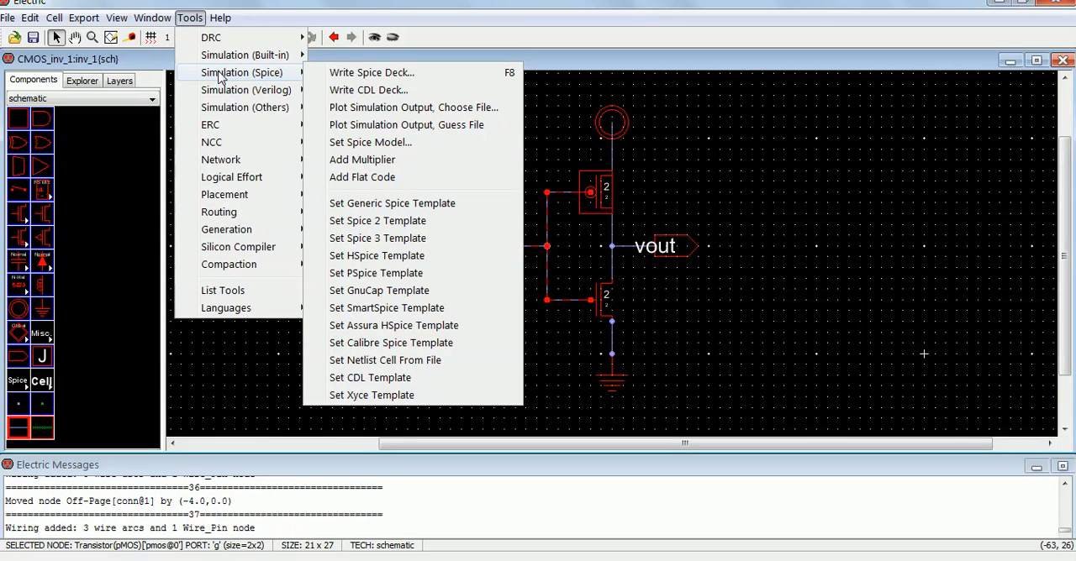
pyautogui.click(369, 142)
pyautogui.click(656, 195)
pyautogui.moveTo(627, 202); pyautogui.dragTo(687, 202)
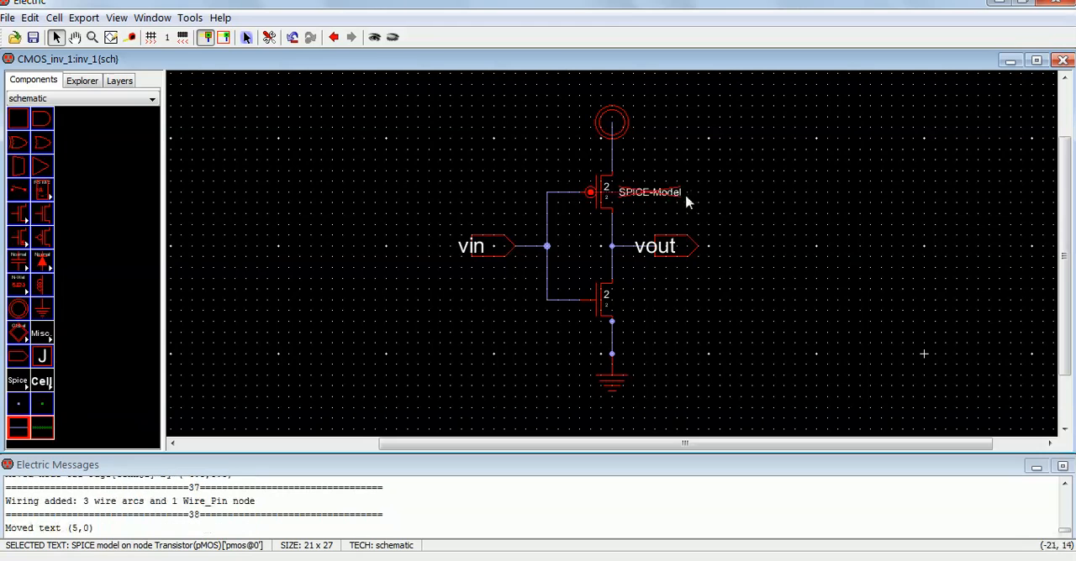
pyautogui.click(706, 208)
# Step: Change the pMOS transistor's SPICE model text to PMOS in its text properties
pyautogui.click(653, 197)
pyautogui.click(30, 18)
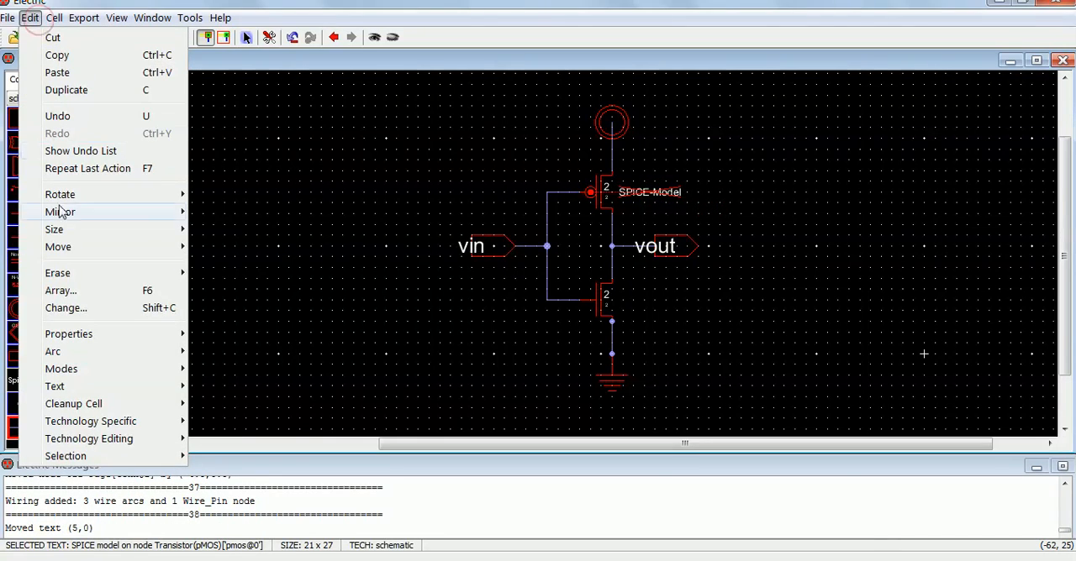
pyautogui.moveTo(149, 340)
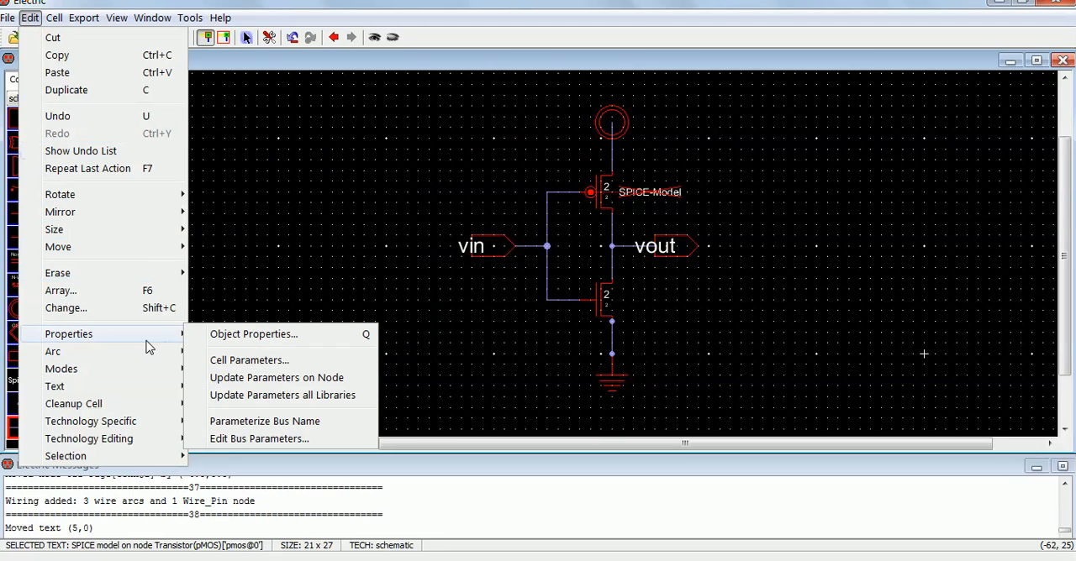
pyautogui.click(211, 336)
pyautogui.hotkey('ctrl', 'i')
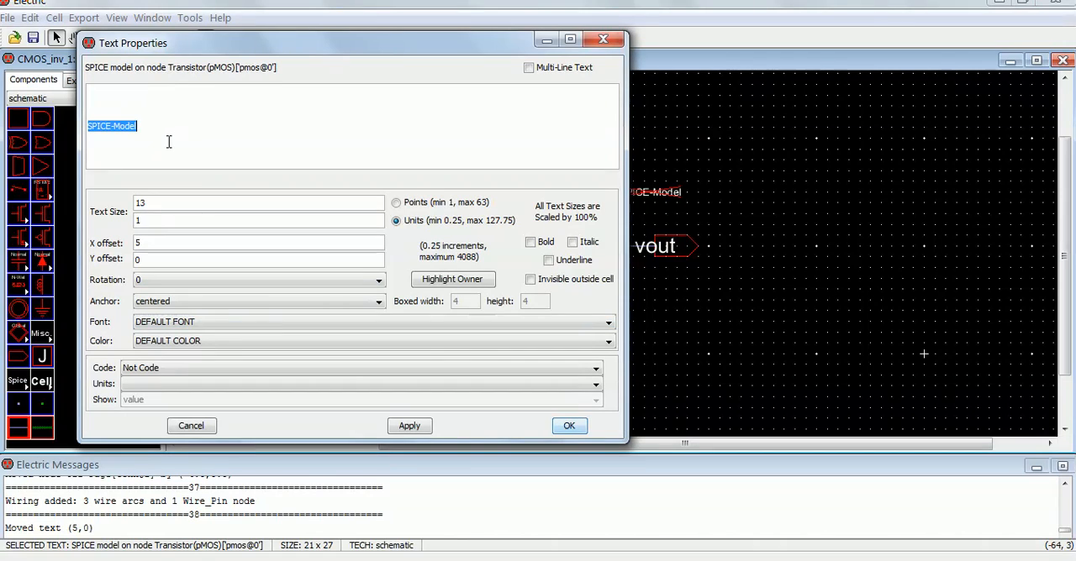
pyautogui.write('PMOS')
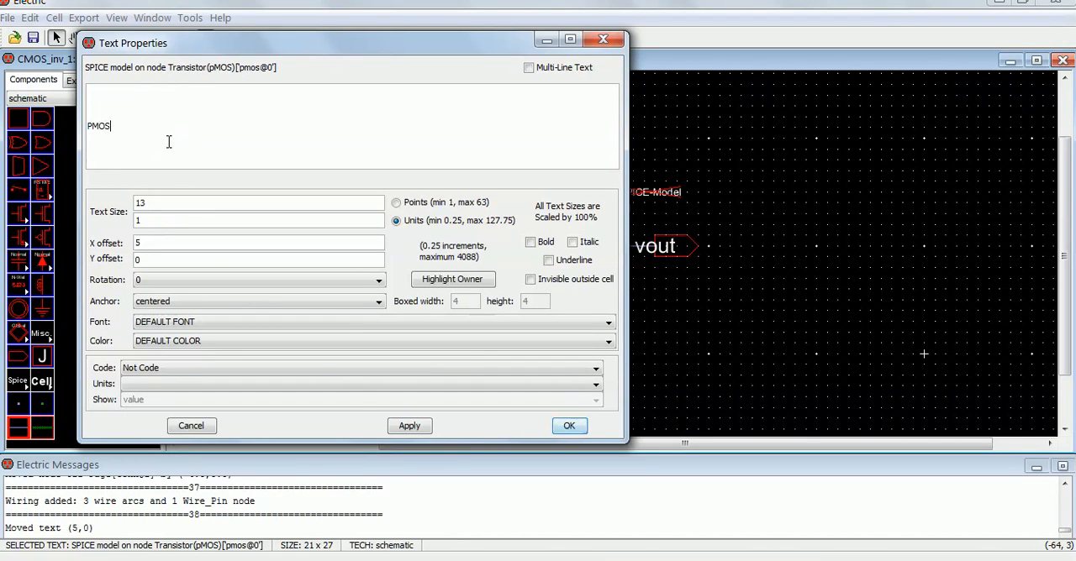
pyautogui.click(409, 426)
pyautogui.click(567, 427)
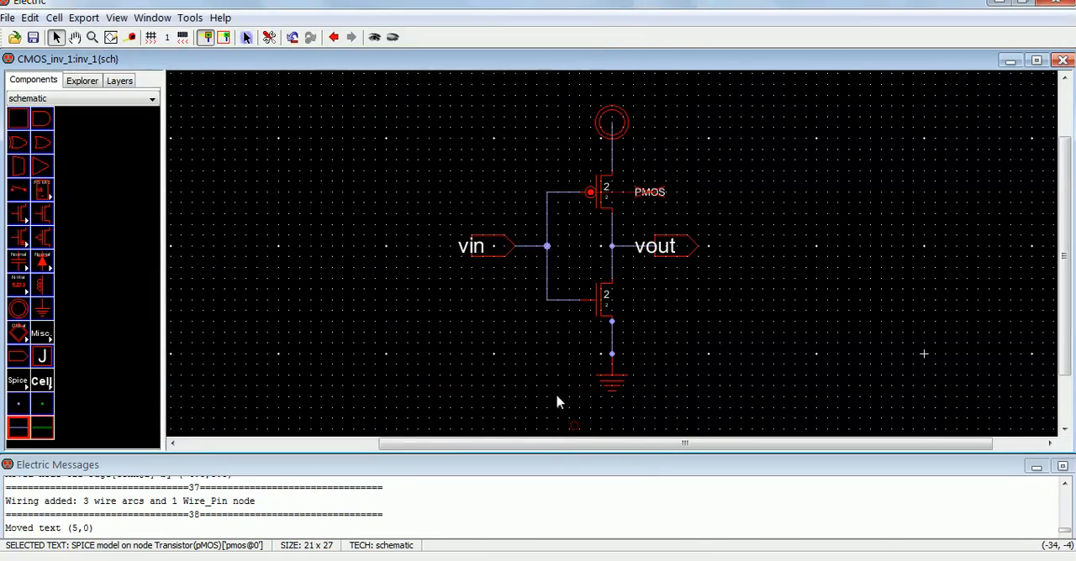
pyautogui.click(680, 346)
pyautogui.click(594, 301)
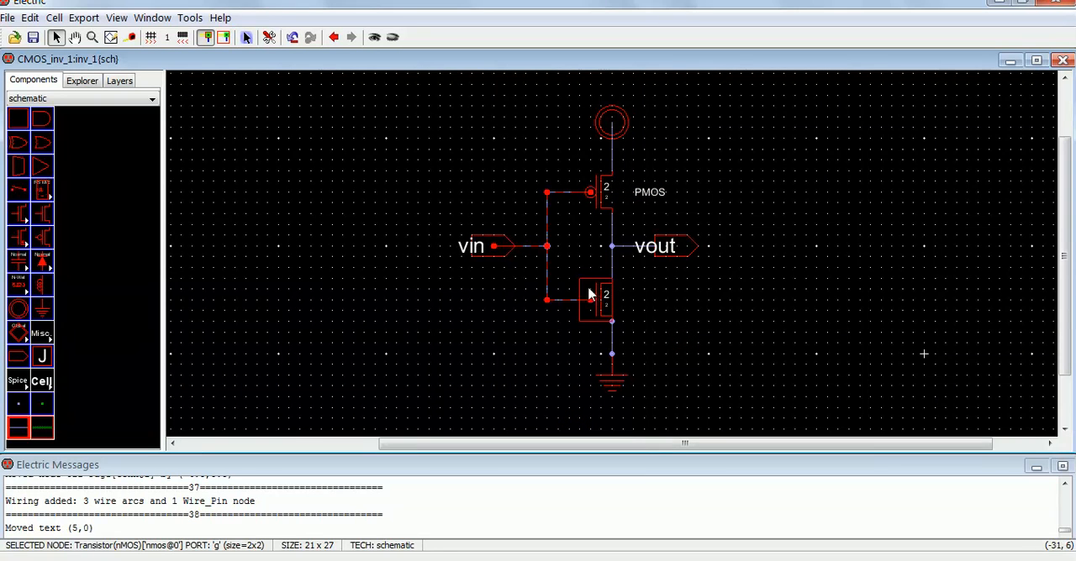
pyautogui.click(30, 17)
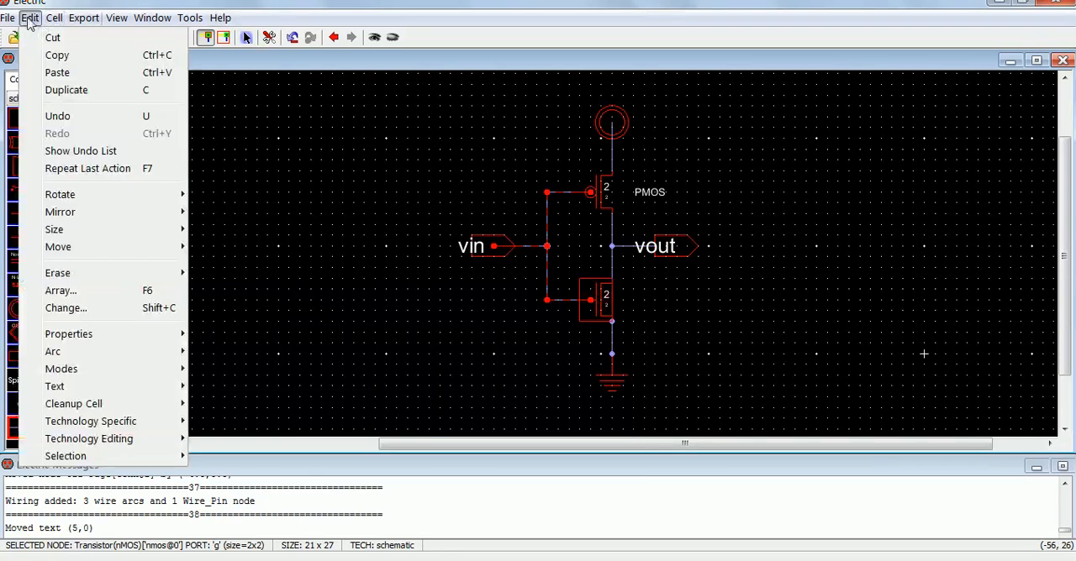
pyautogui.moveTo(80, 341)
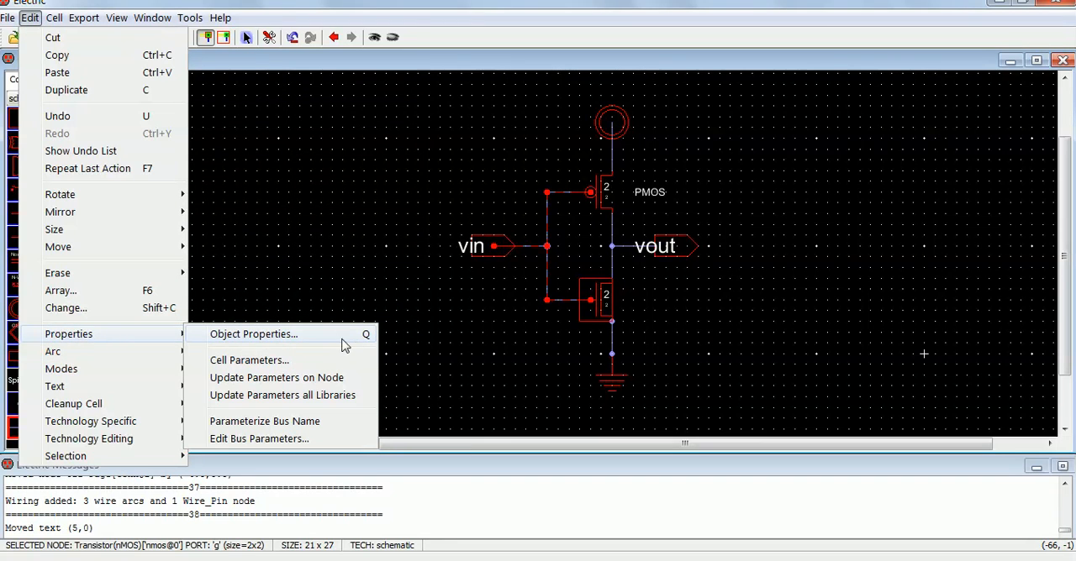
pyautogui.click(340, 338)
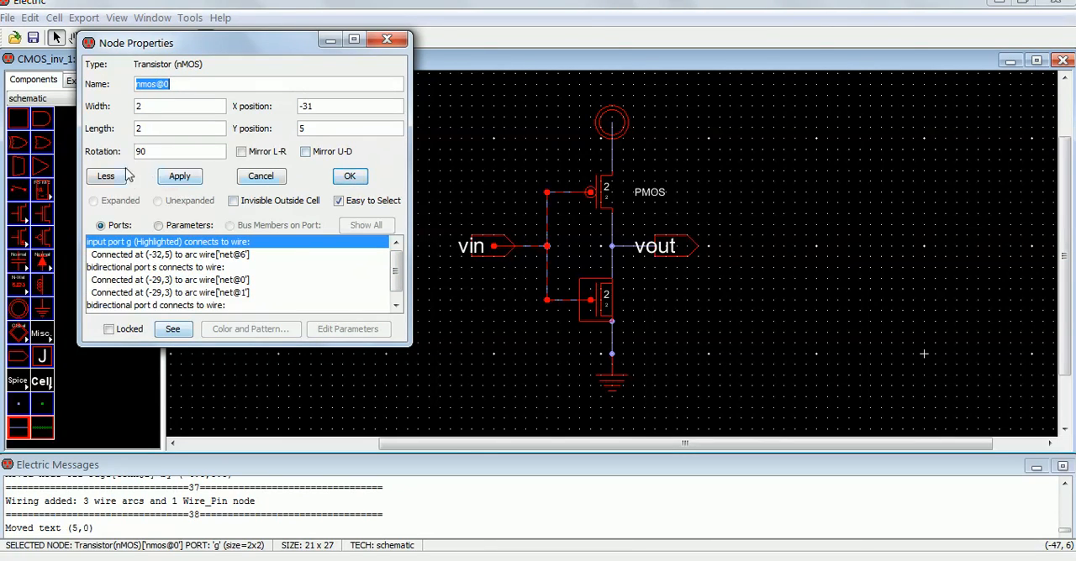
pyautogui.click(261, 178)
pyautogui.click(444, 302)
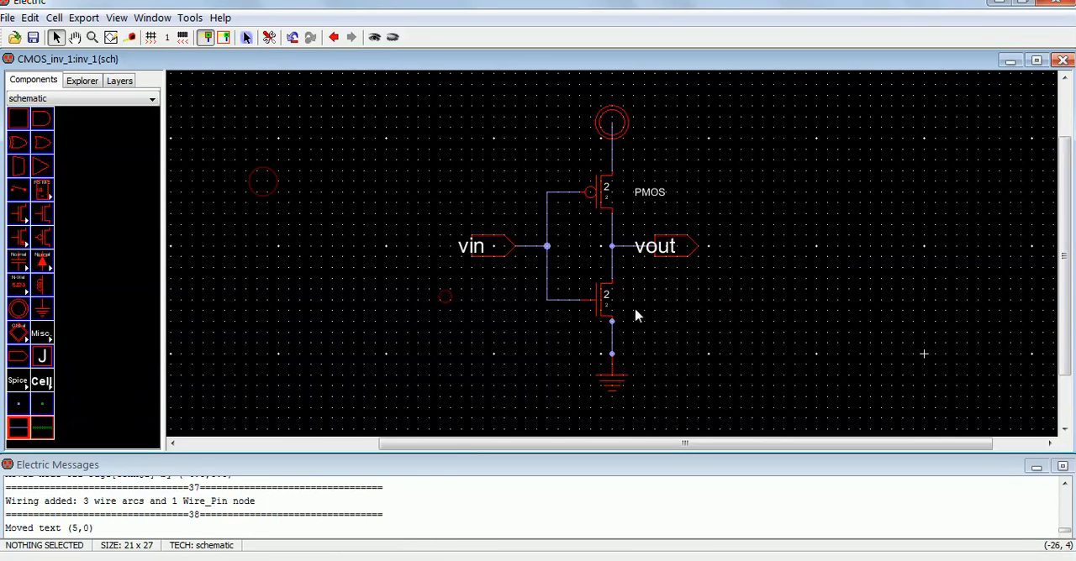
# Step: Add a SPICE model label to the nMOS transistor and move its text 5 units to the right
pyautogui.click(600, 306)
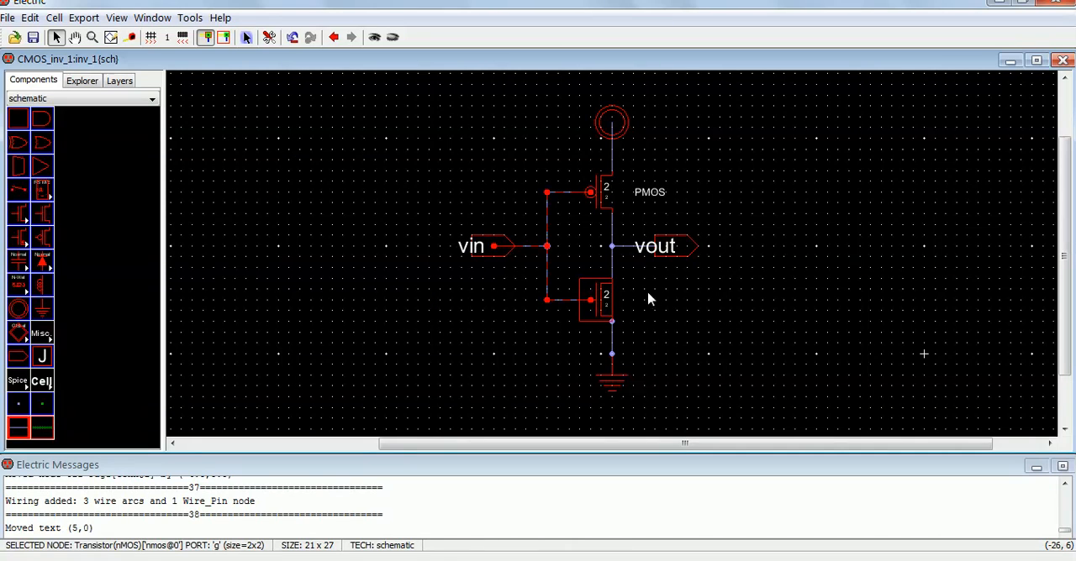
pyautogui.click(193, 21)
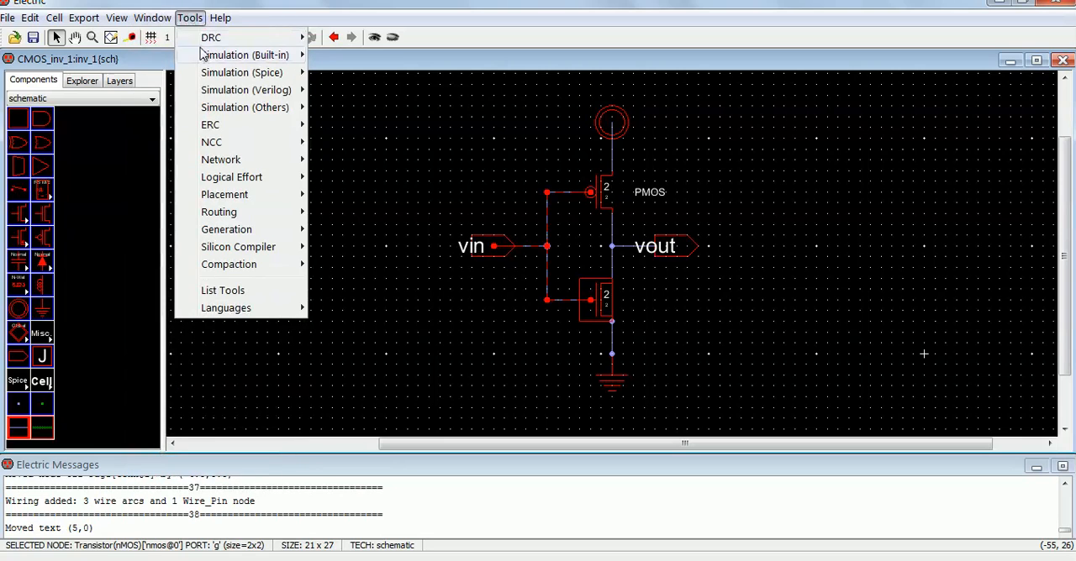
pyautogui.moveTo(219, 74)
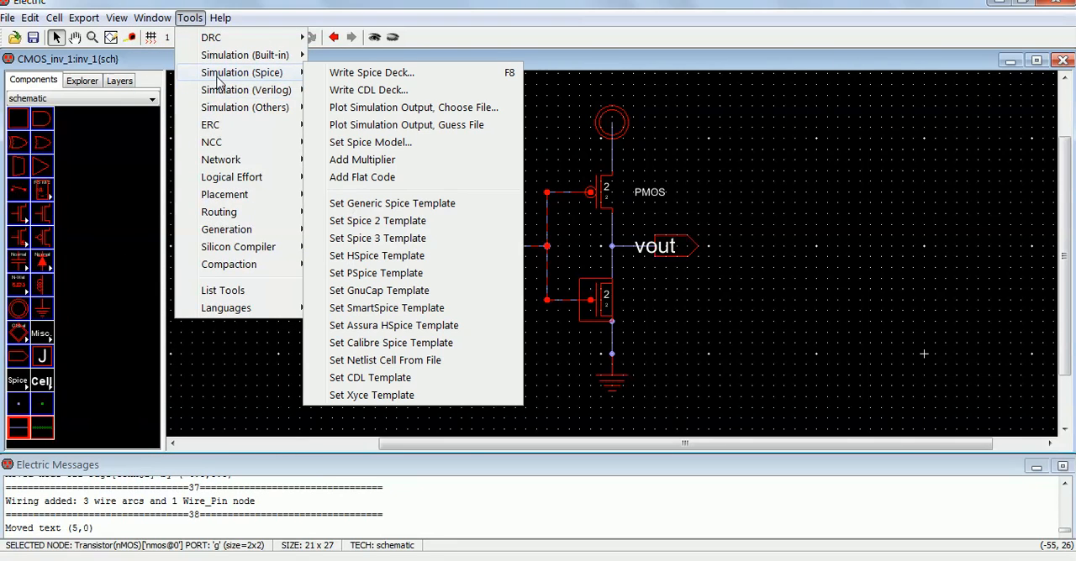
pyautogui.click(326, 142)
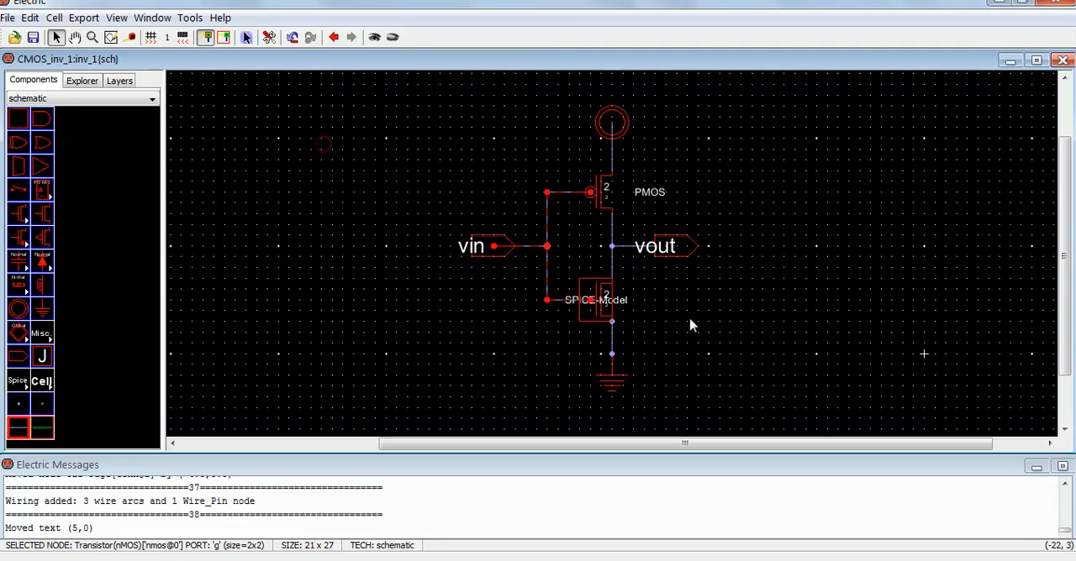
pyautogui.click(691, 324)
pyautogui.moveTo(624, 307); pyautogui.dragTo(679, 310)
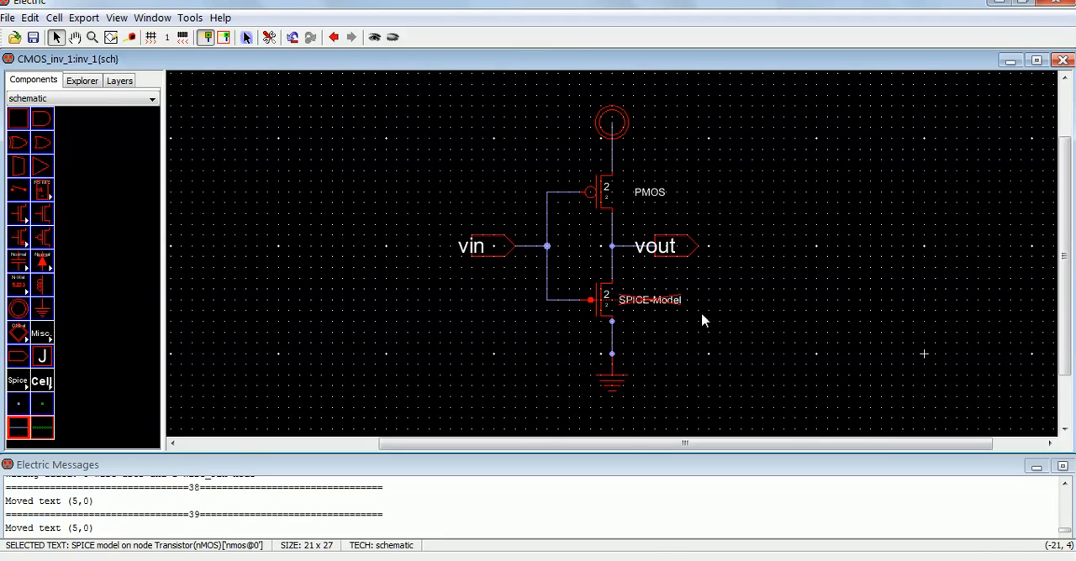
# Step: Change the nMOS transistor's SPICE model text to NMOS in its text properties and clear the selection
pyautogui.hotkey('ctrl', 'i')
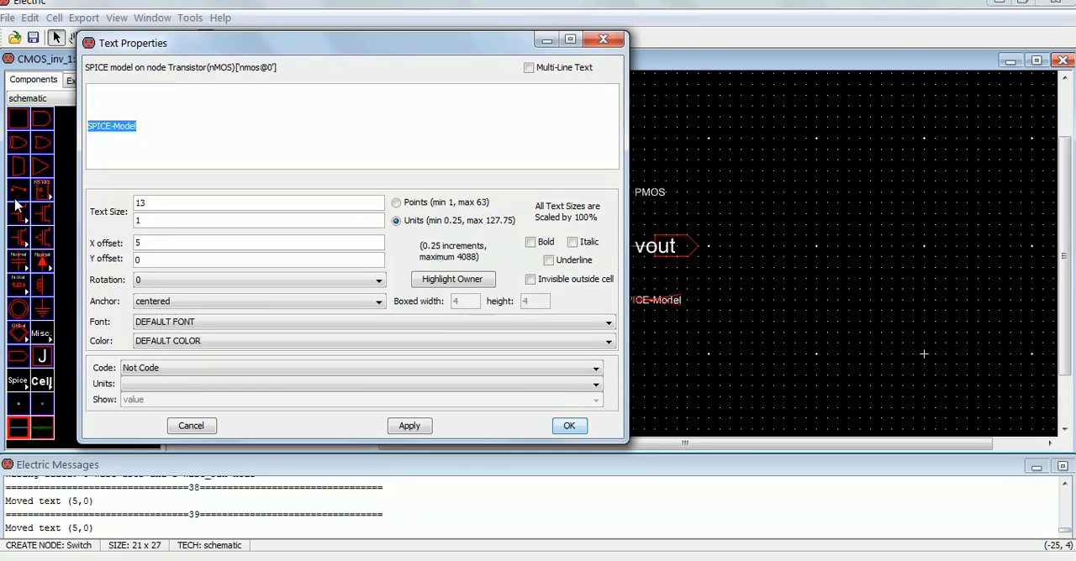
pyautogui.write('NMOS')
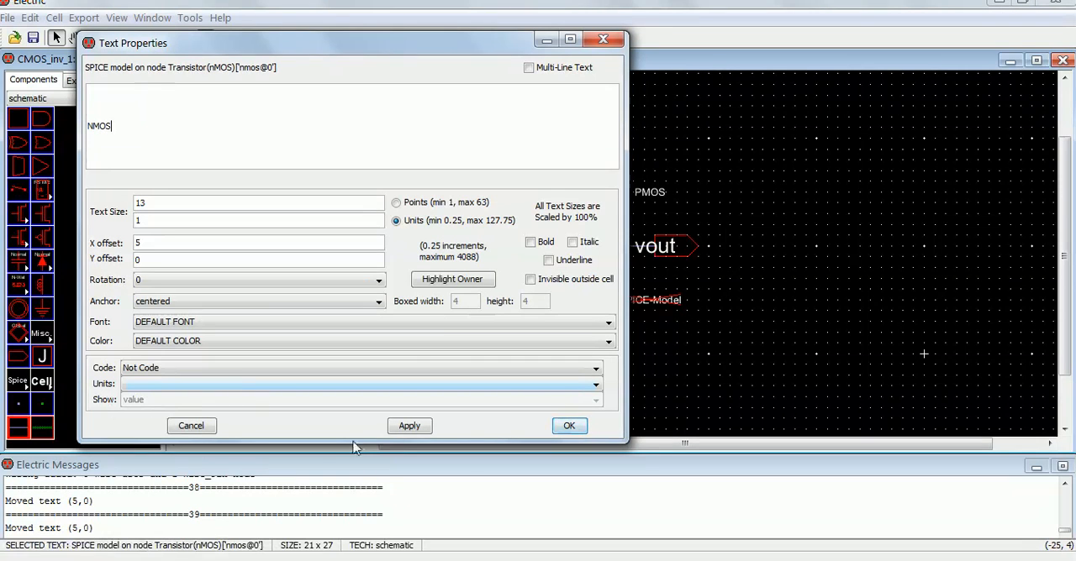
pyautogui.click(410, 427)
pyautogui.click(569, 426)
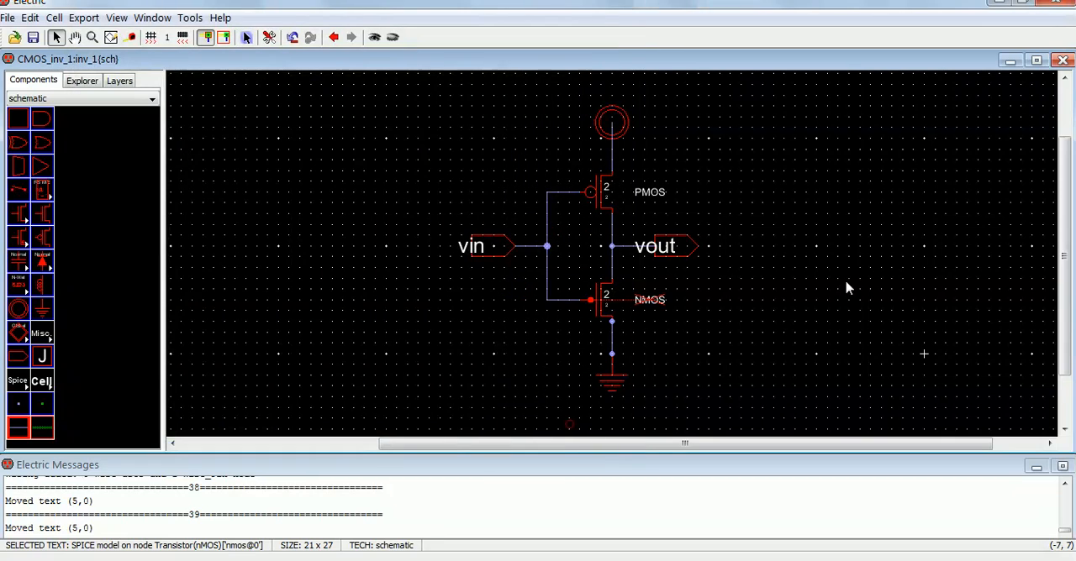
pyautogui.click(845, 308)
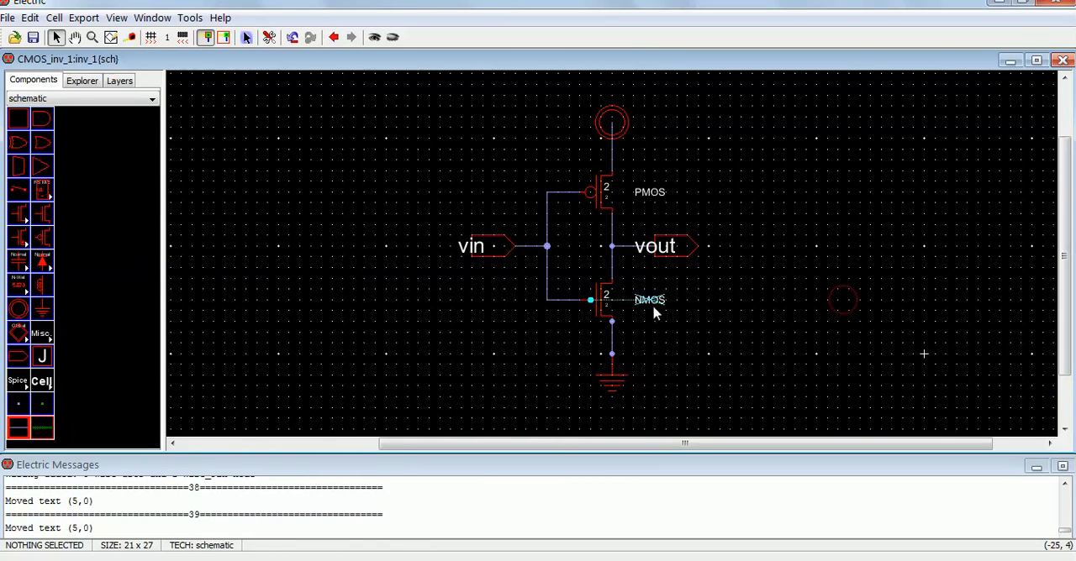
# Step: Move the NMOS and PMOS model labels 2 units left, closer to their transistors
pyautogui.moveTo(653, 312); pyautogui.dragTo(629, 309)
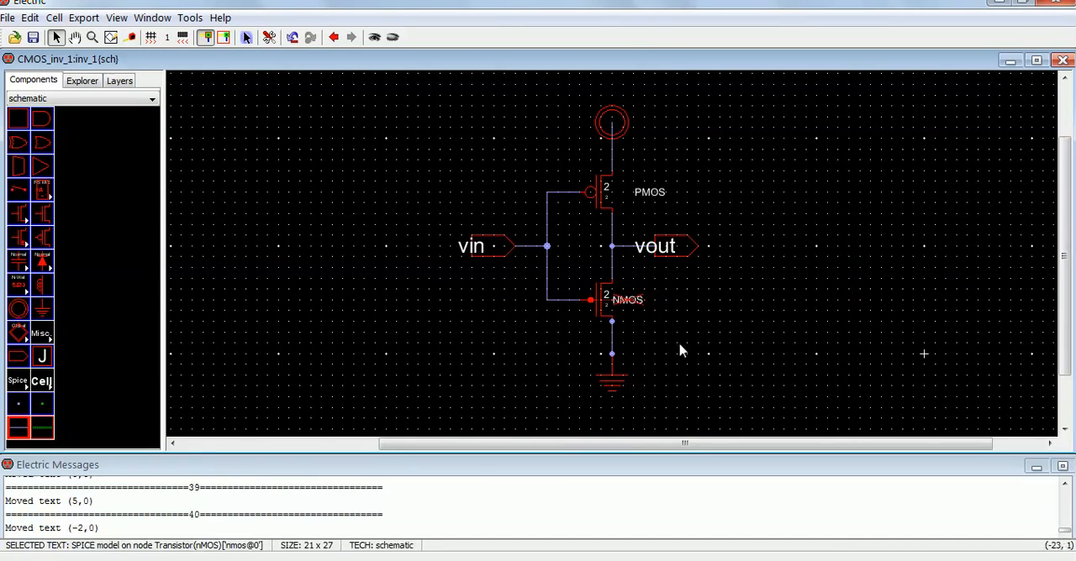
pyautogui.click(678, 342)
pyautogui.moveTo(647, 199); pyautogui.dragTo(630, 192)
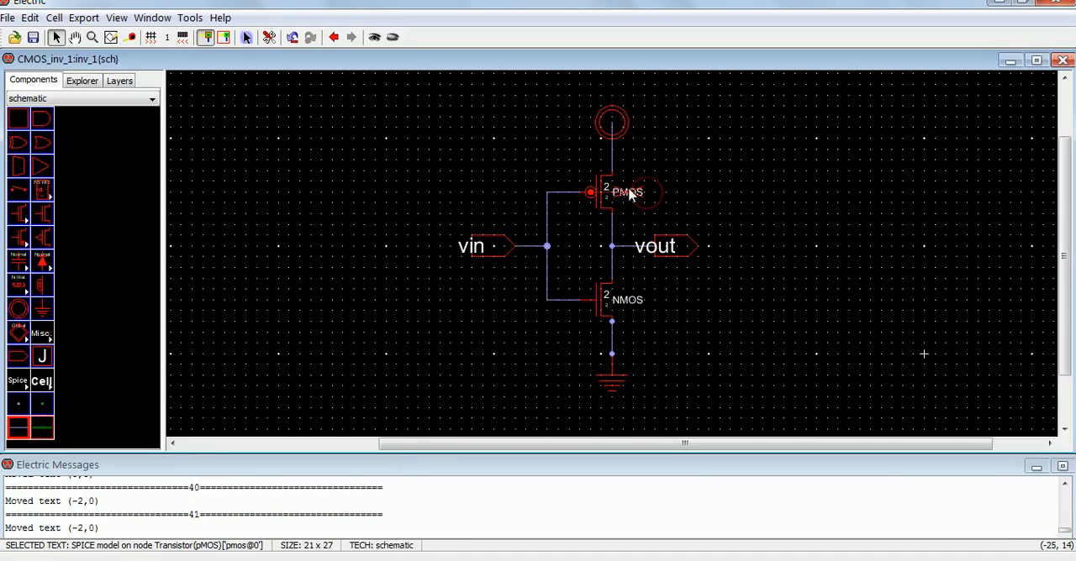
pyautogui.click(698, 206)
# Step: Set the pMOS transistor's width to 15 in its properties and clear the selection
pyautogui.doubleClick(594, 195)
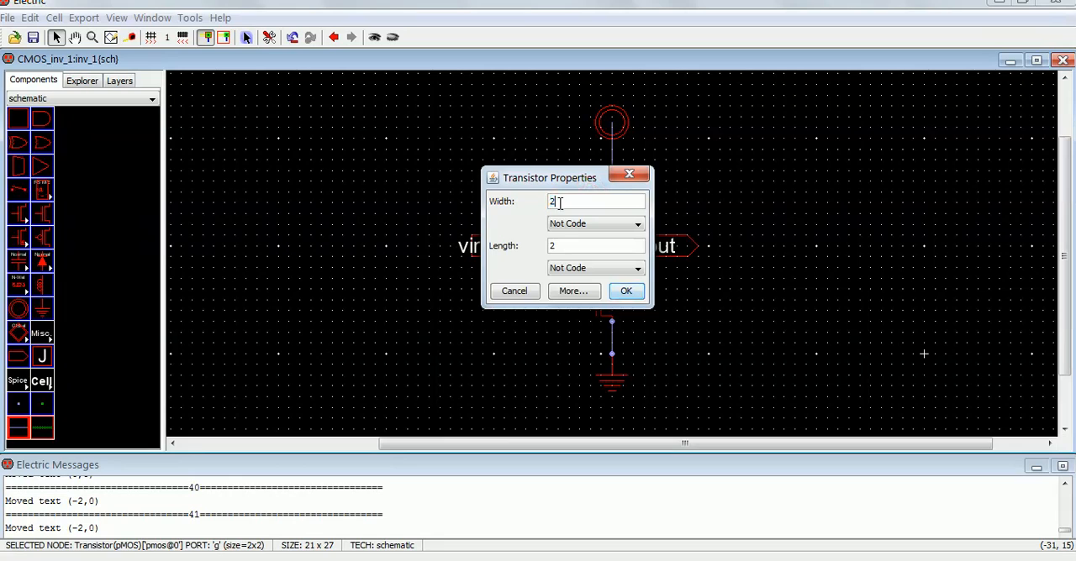
pyautogui.click(586, 244)
pyautogui.moveTo(564, 203); pyautogui.dragTo(526, 203)
pyautogui.write('15')
pyautogui.moveTo(578, 245); pyautogui.dragTo(521, 254)
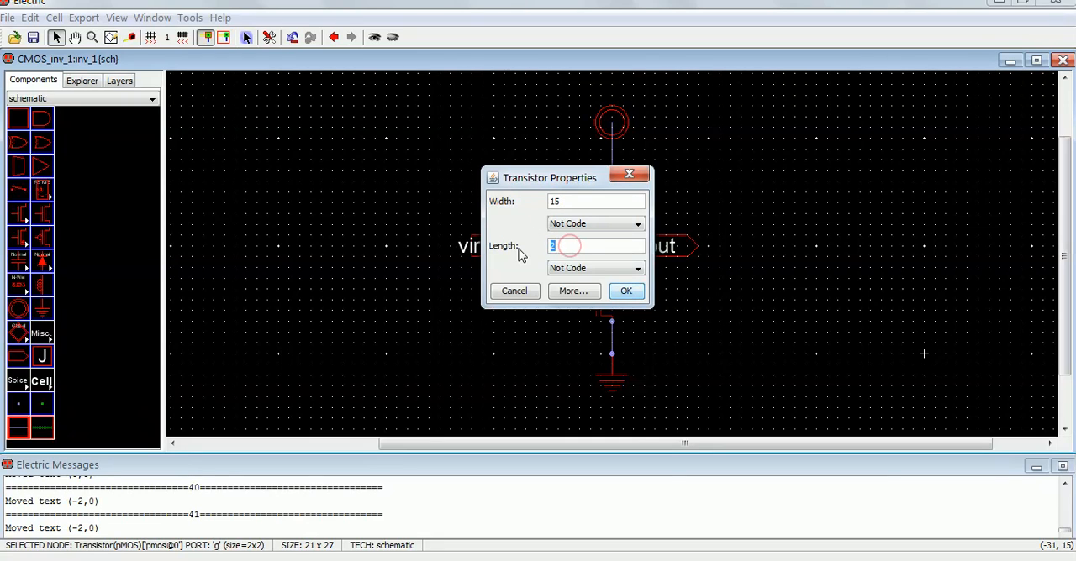
pyautogui.click(626, 294)
pyautogui.click(665, 333)
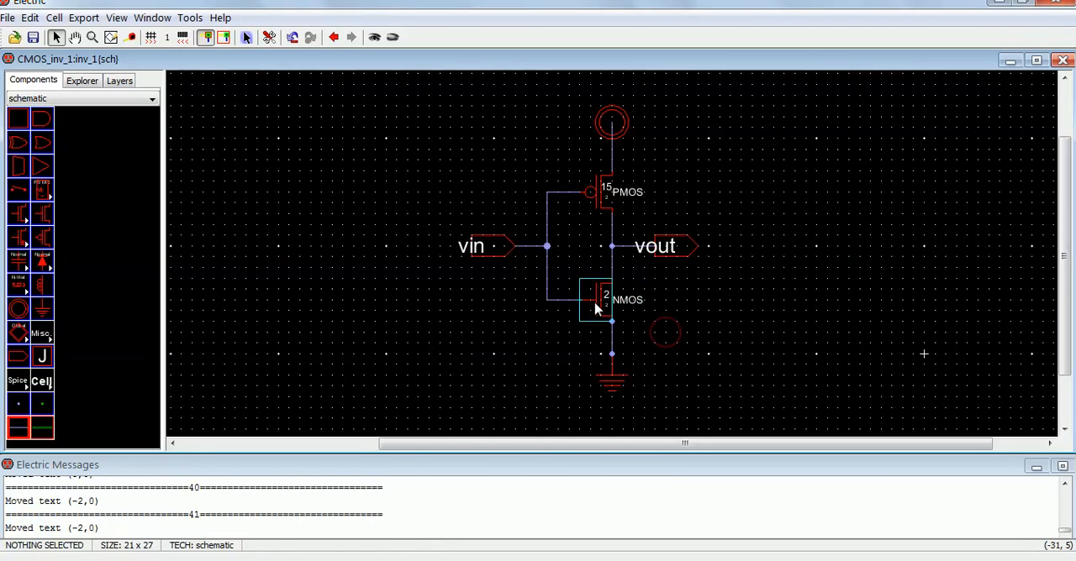
# Step: Set the nMOS transistor's width to 5 and recheck its properties without further changes
pyautogui.doubleClick(595, 310)
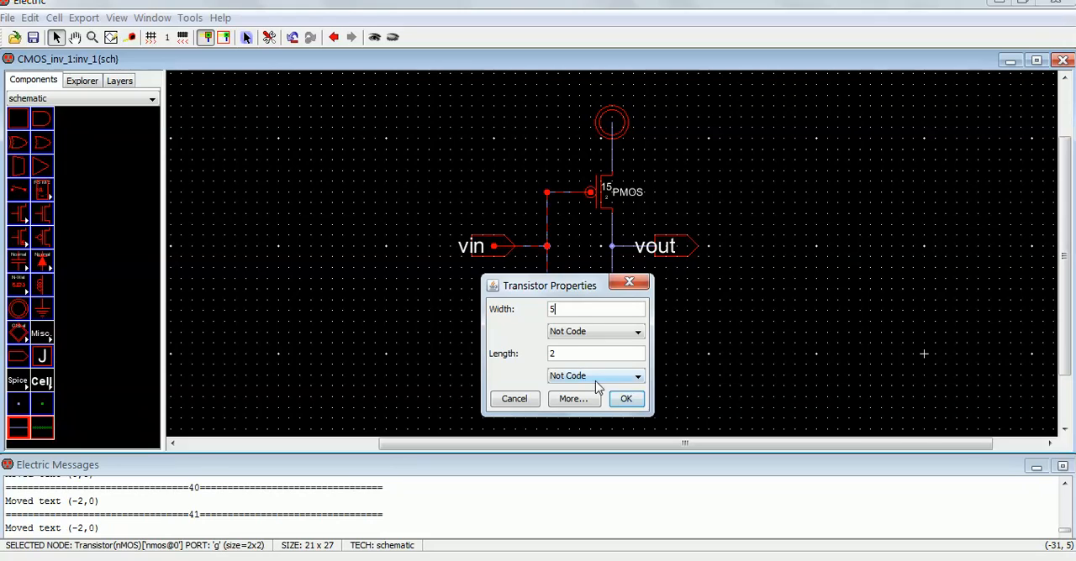
pyautogui.click(626, 401)
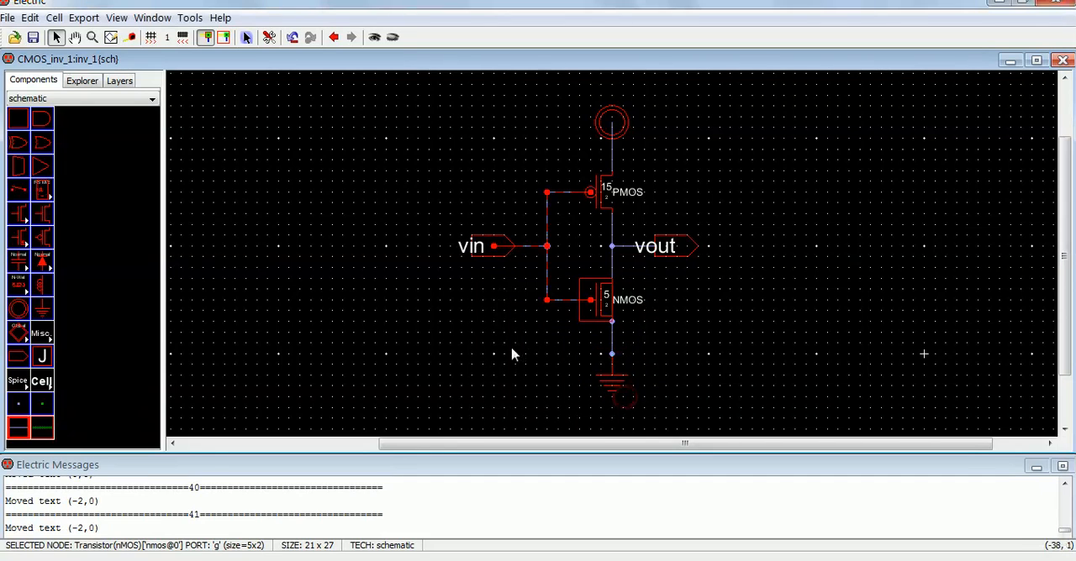
pyautogui.doubleClick(580, 305)
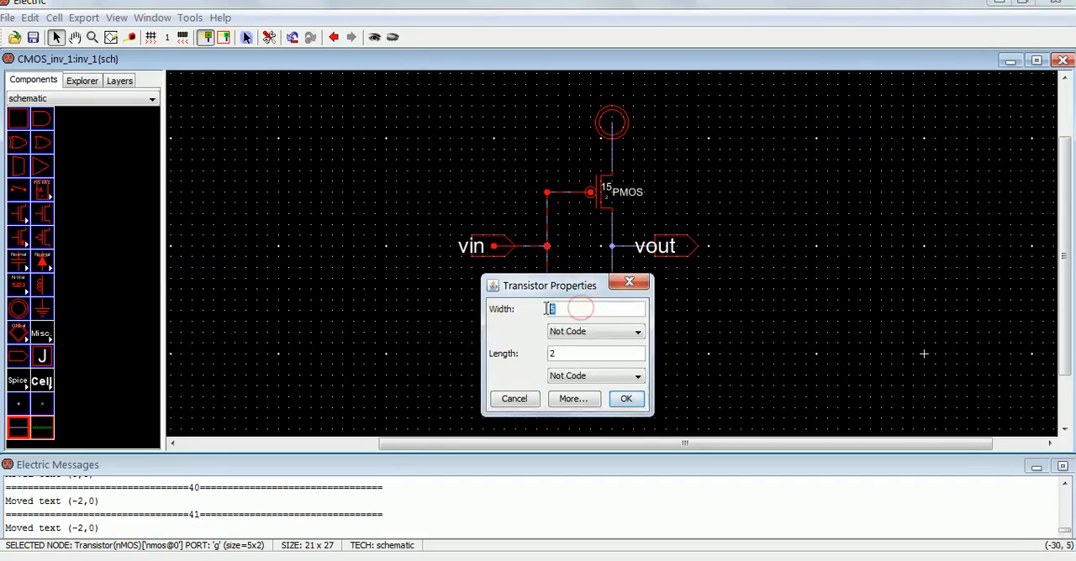
pyautogui.click(528, 400)
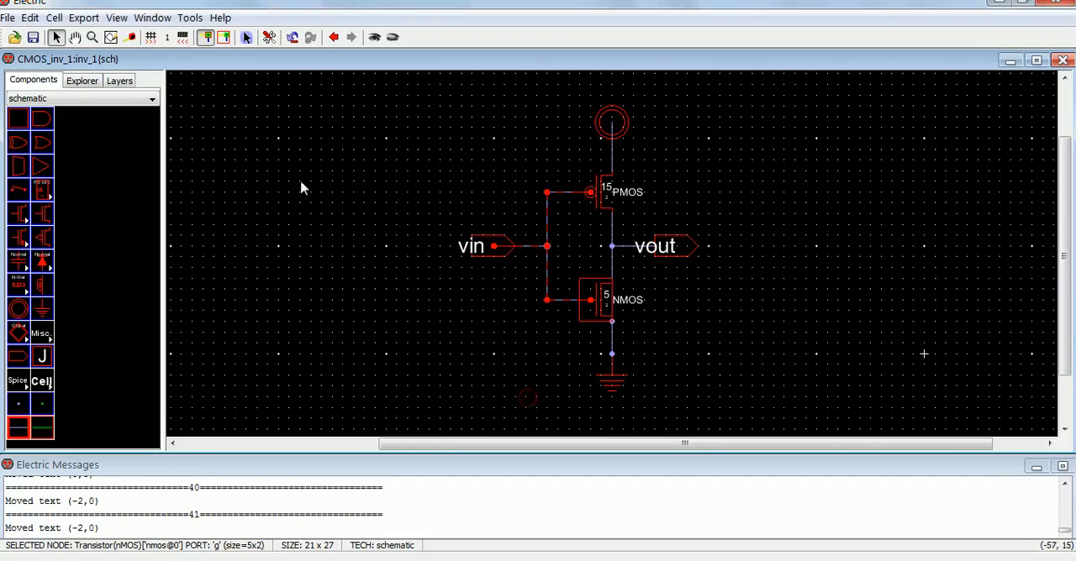
# Step: Set the mocmos technology scale to 300 nanometers in the project preferences and apply it
pyautogui.click(269, 37)
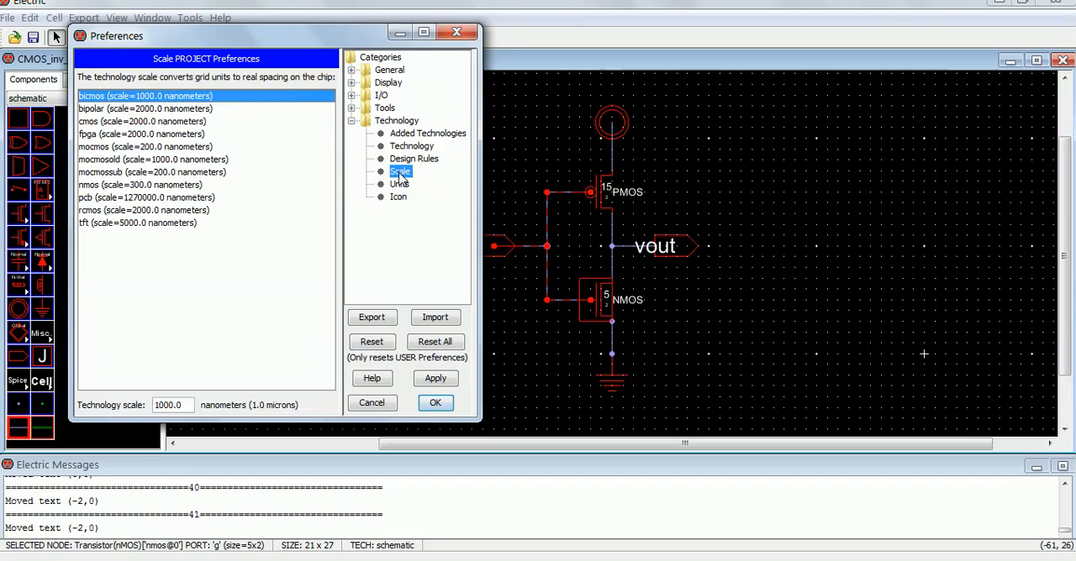
pyautogui.click(132, 148)
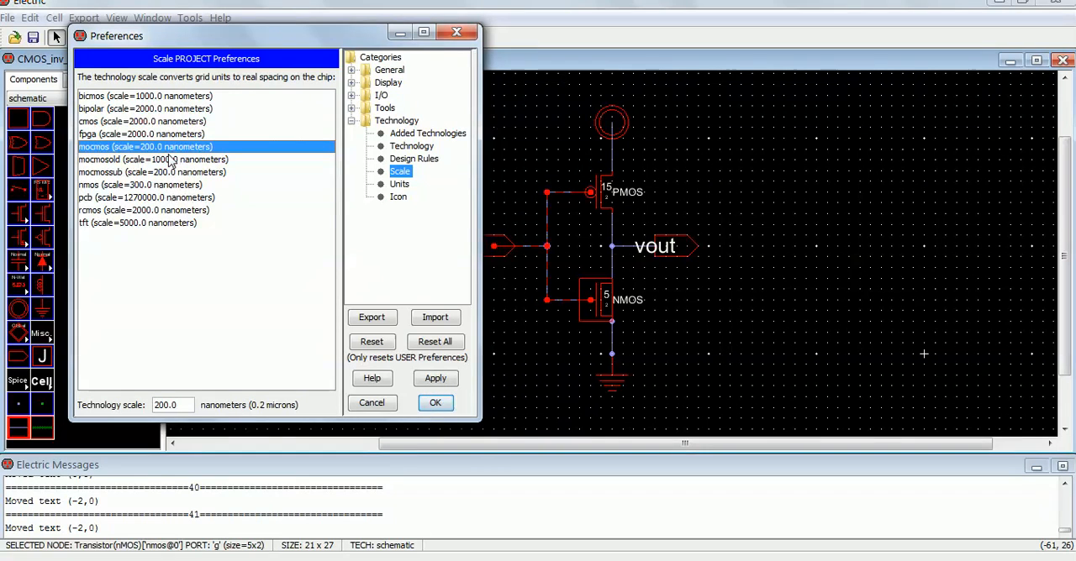
pyautogui.click(159, 405)
pyautogui.press('BackSpace')
pyautogui.write('3')
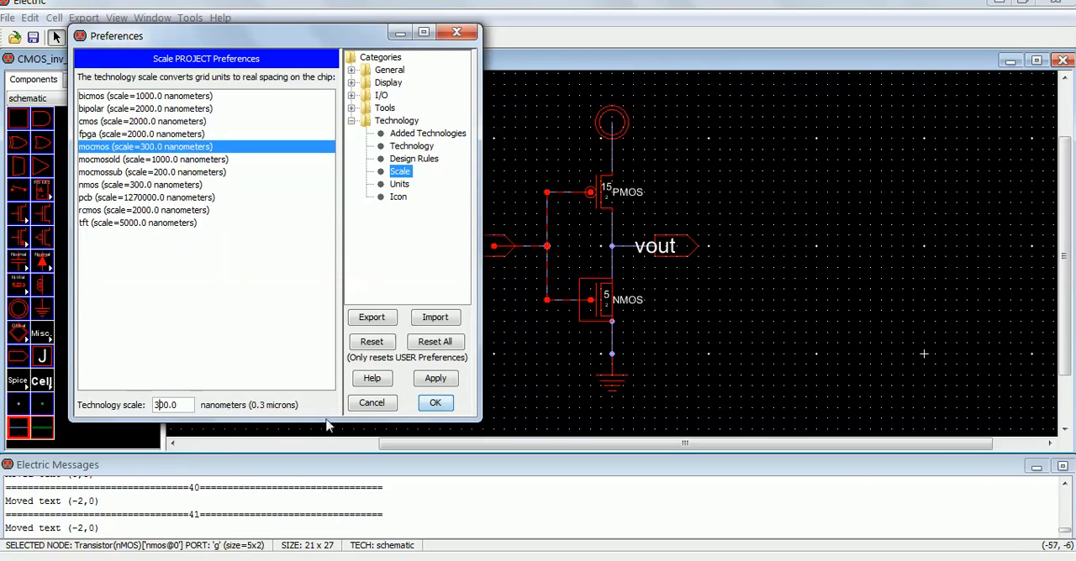
pyautogui.click(435, 380)
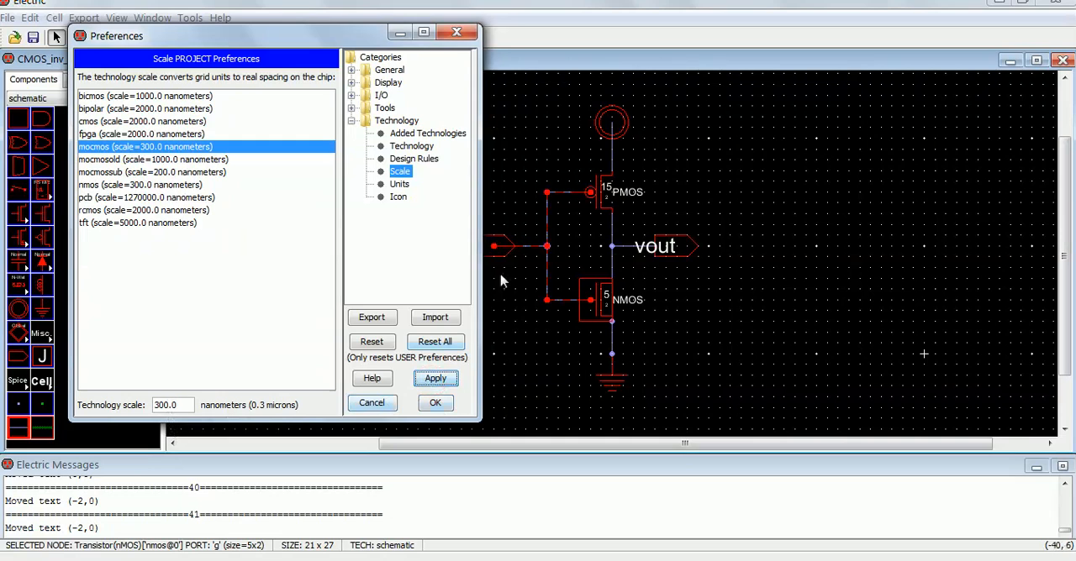
# Step: Review the pMOS transistor's width and length alongside the mocmos technology scale, leaving all values as they are
pyautogui.click(591, 195)
pyautogui.doubleClick(592, 195)
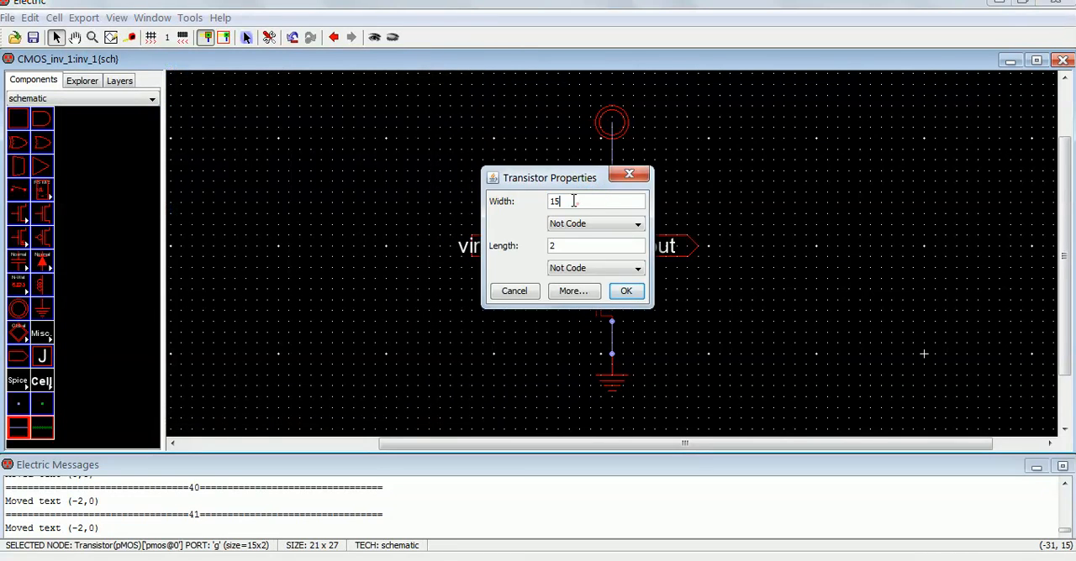
pyautogui.click(560, 246)
pyautogui.doubleClick(556, 201)
pyautogui.click(527, 291)
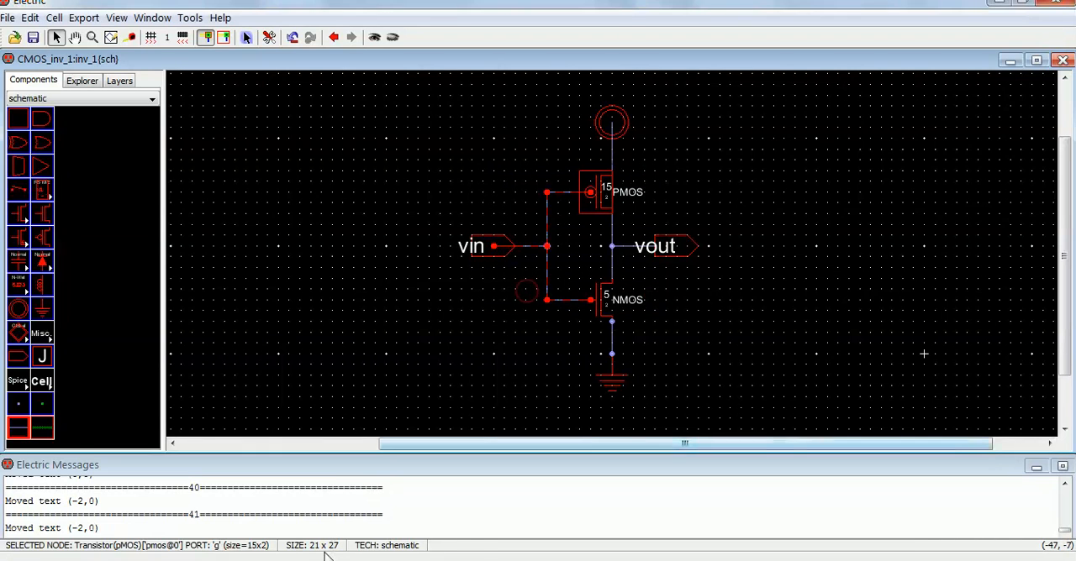
pyautogui.moveTo(325, 557)
pyautogui.click(359, 500)
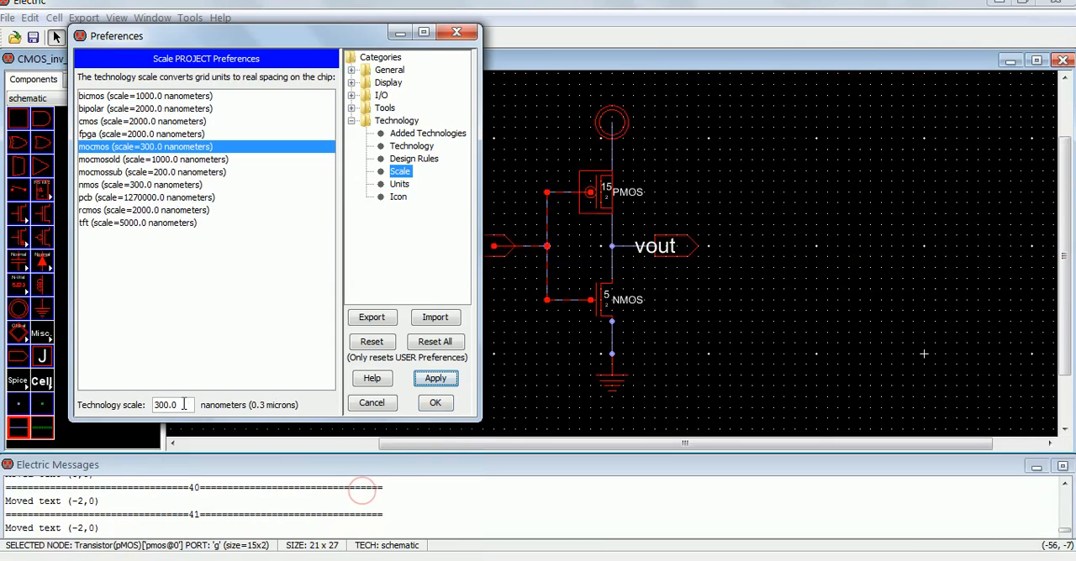
pyautogui.doubleClick(157, 405)
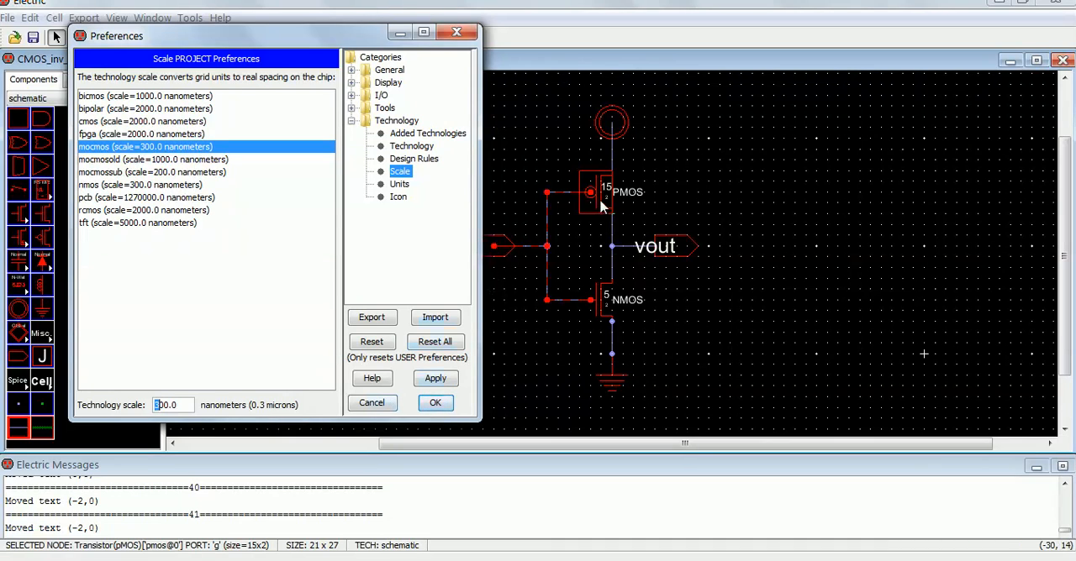
pyautogui.press('Escape')
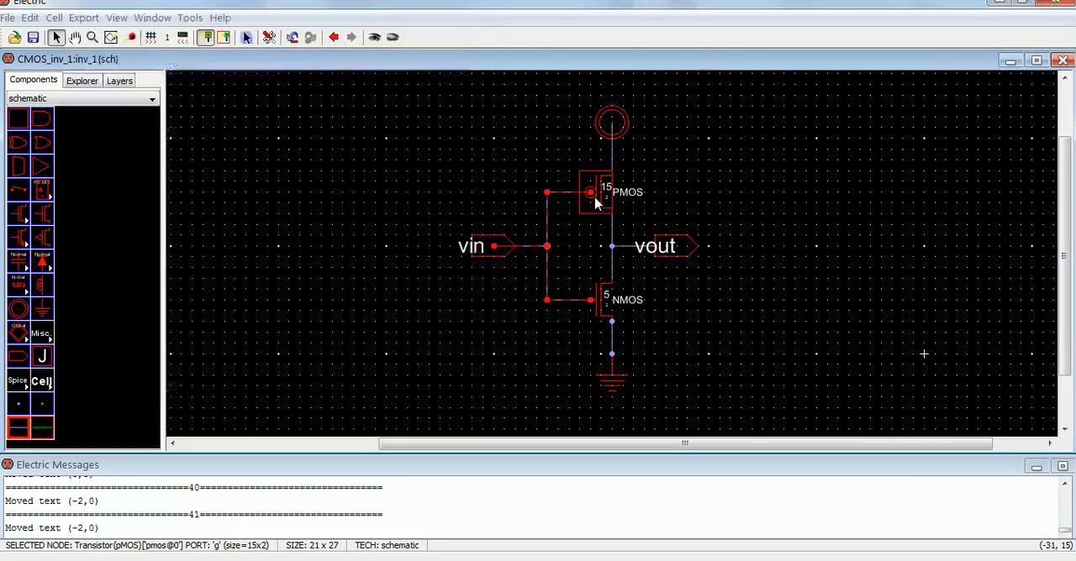
pyautogui.doubleClick(596, 202)
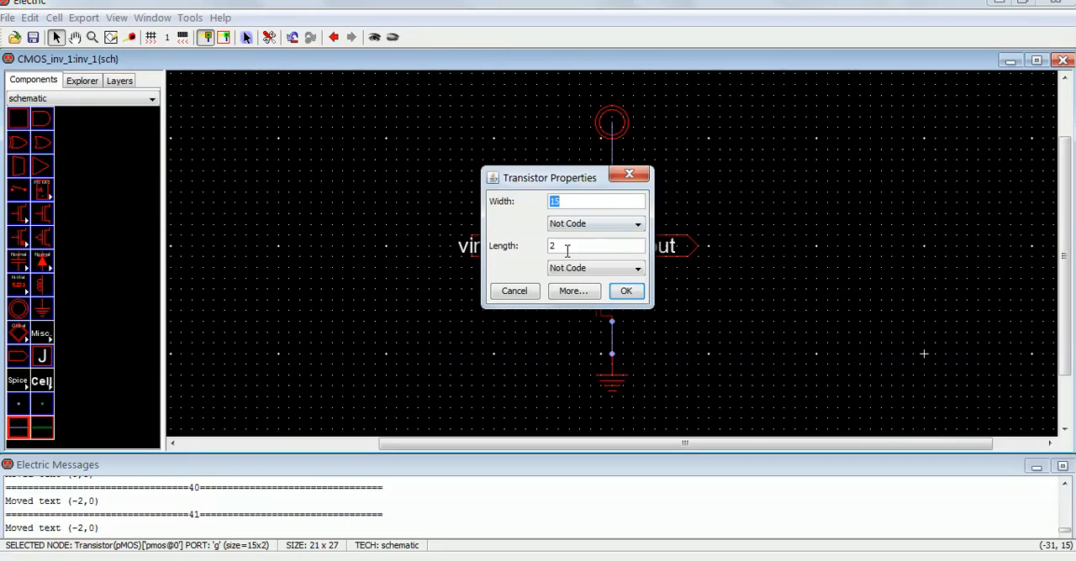
pyautogui.doubleClick(555, 248)
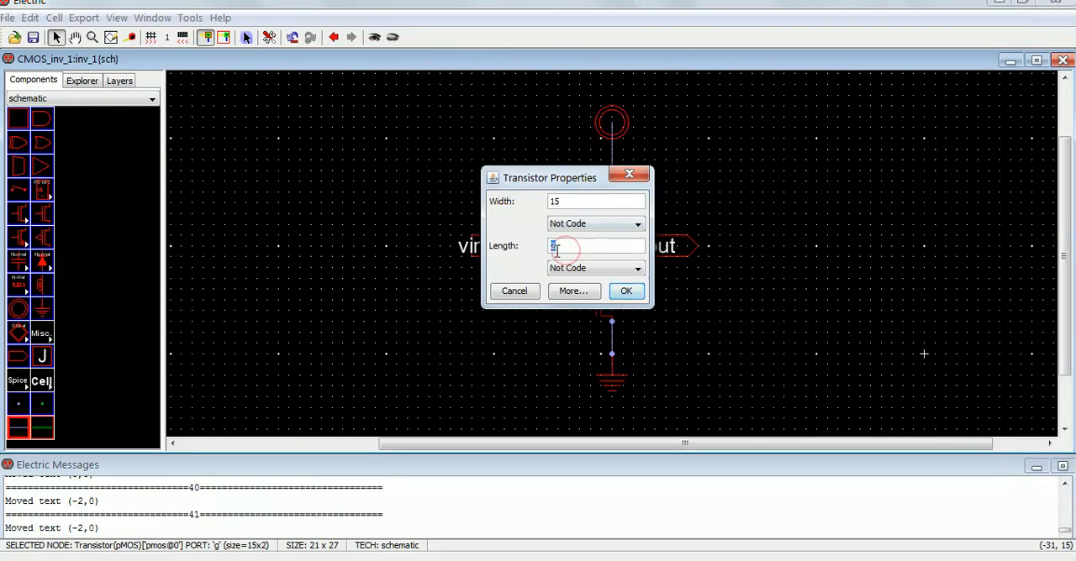
pyautogui.click(526, 291)
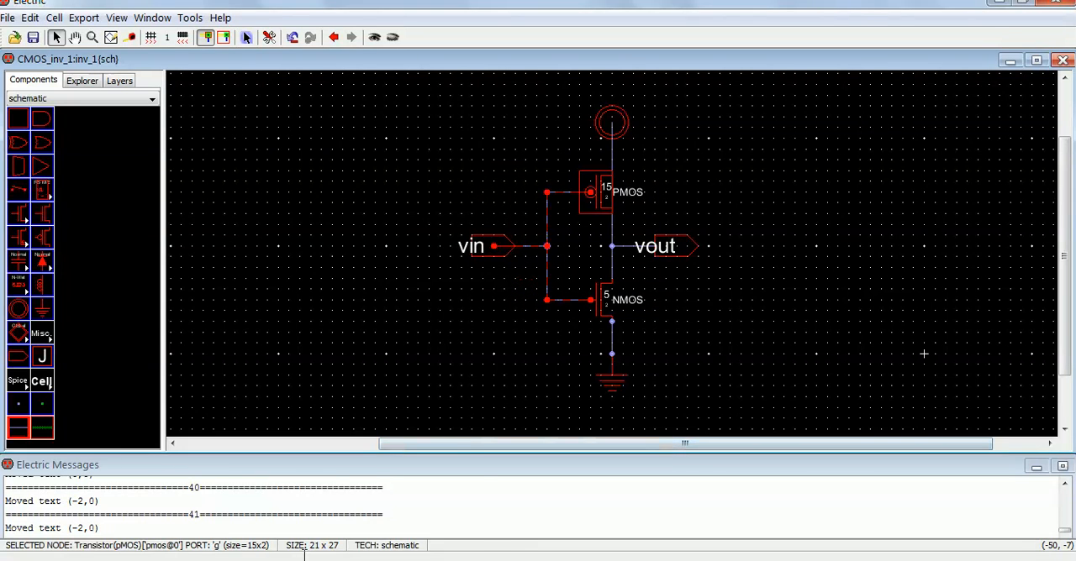
# Step: Confirm the technology scale preferences with all libraries marked for saving, and save the library as CMOS_inv_1.jelib in My Documents
pyautogui.moveTo(304, 556)
pyautogui.click(347, 497)
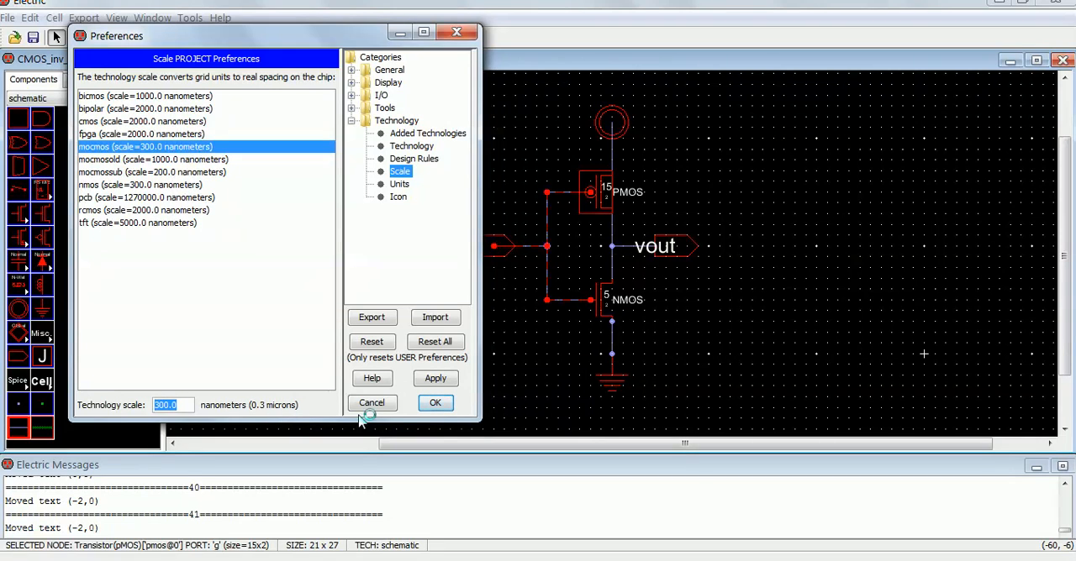
pyautogui.click(435, 403)
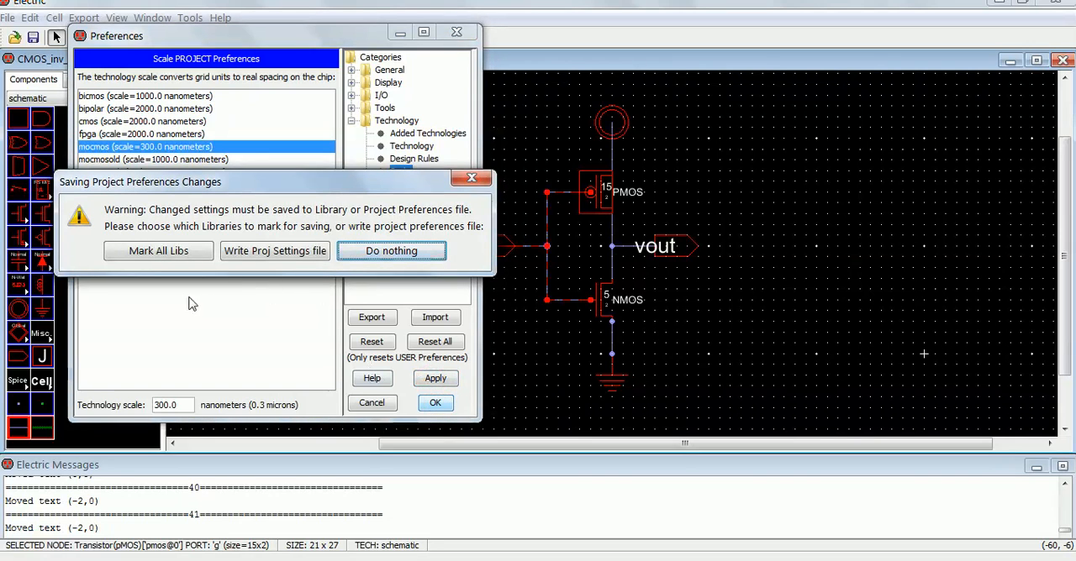
pyautogui.click(162, 256)
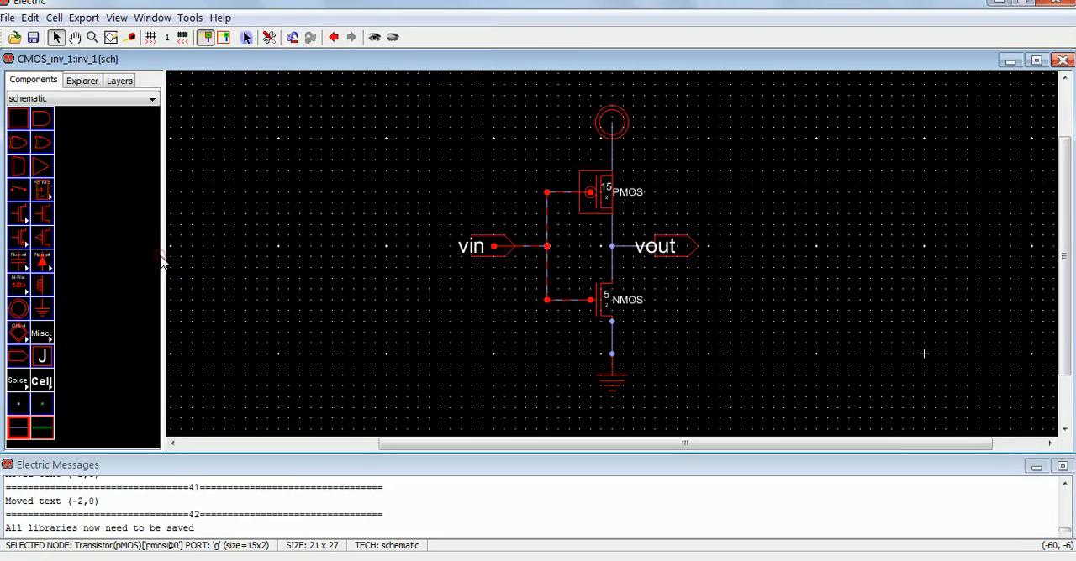
pyautogui.click(296, 304)
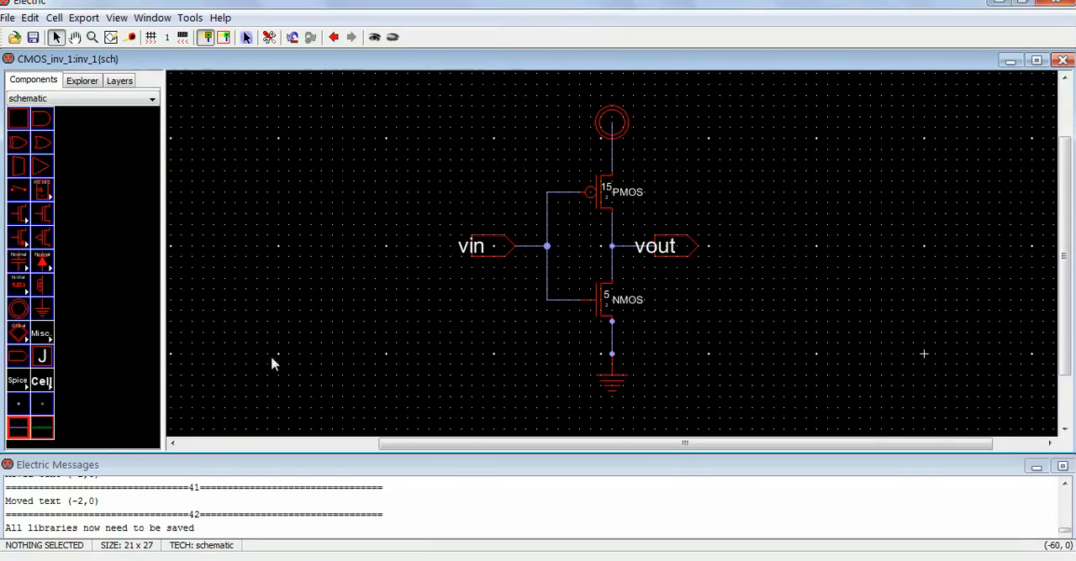
pyautogui.click(33, 38)
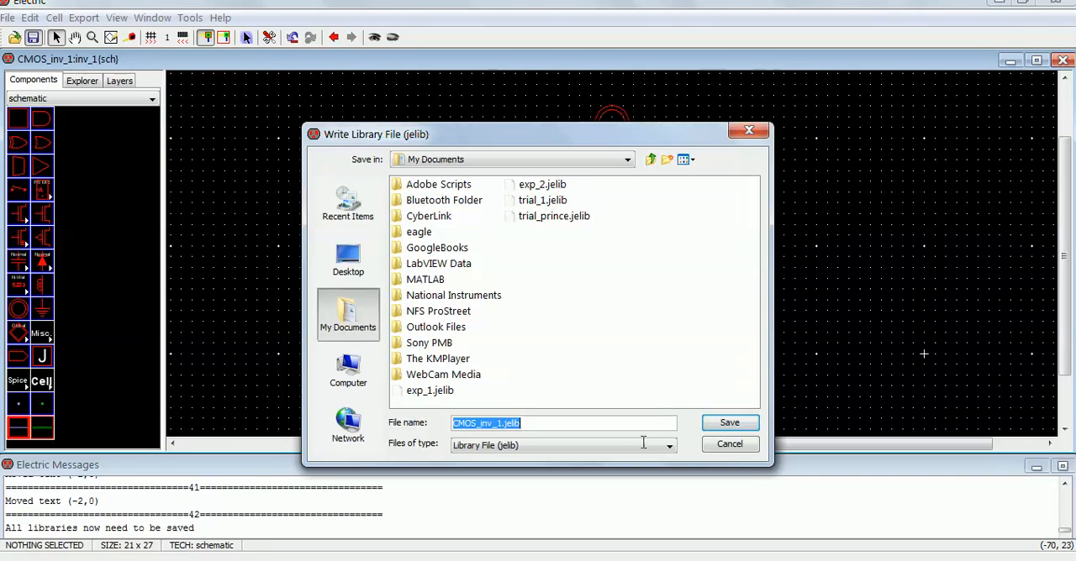
pyautogui.click(728, 425)
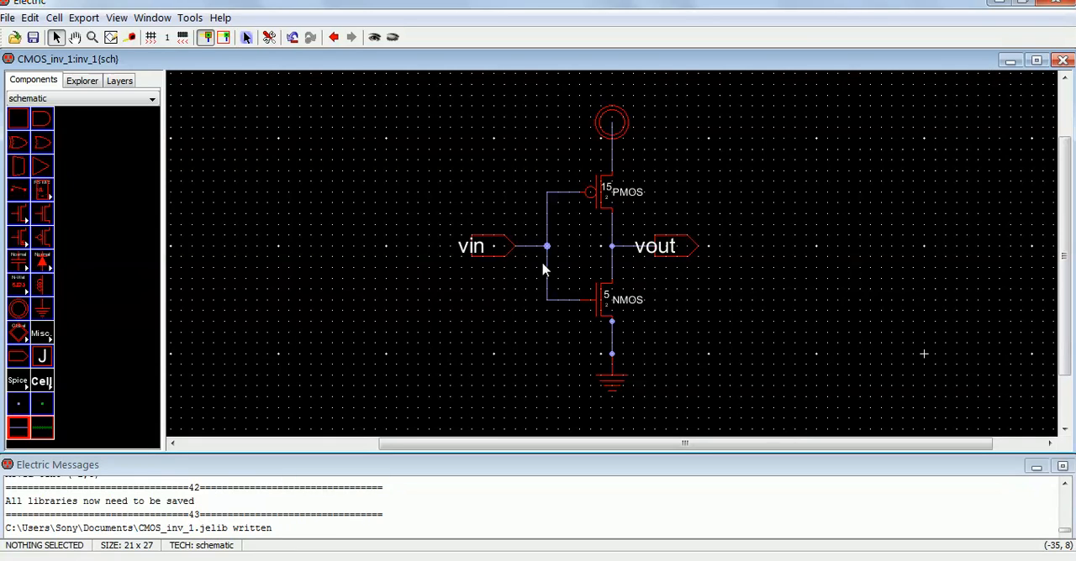
# Step: Run a hierarchical design rule check on the inverter schematic, examine the reported errors, and dismiss the Firefox update notice
pyautogui.click(192, 18)
pyautogui.moveTo(212, 39)
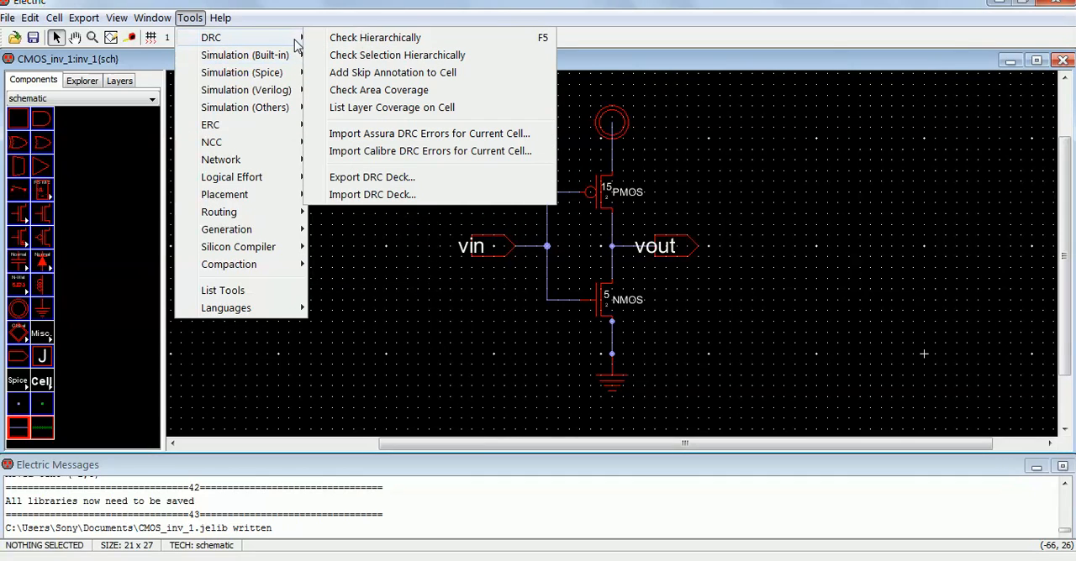
pyautogui.click(348, 42)
pyautogui.moveTo(50, 528); pyautogui.dragTo(6, 528)
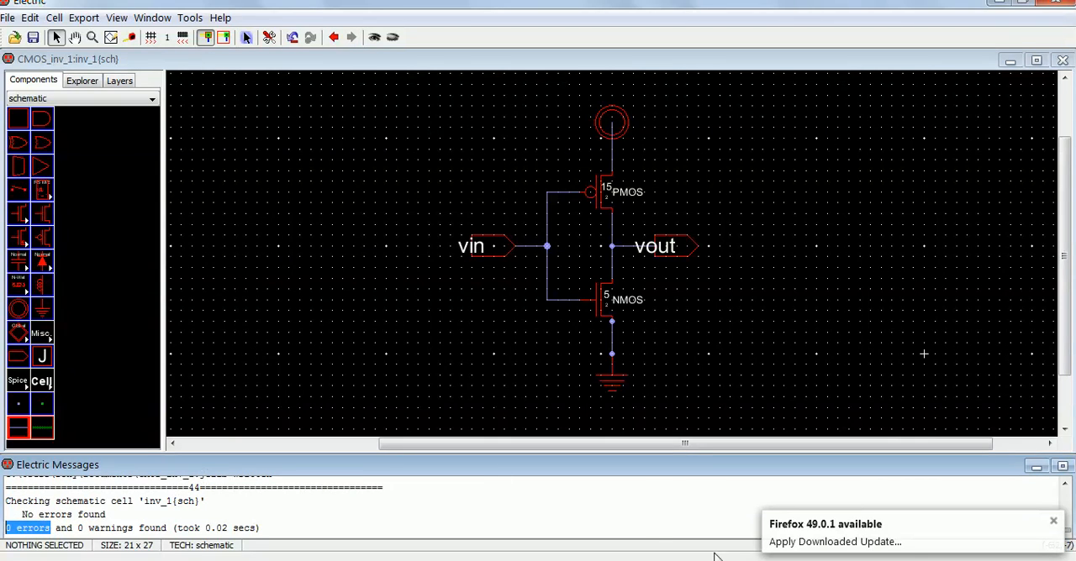
pyautogui.click(1054, 521)
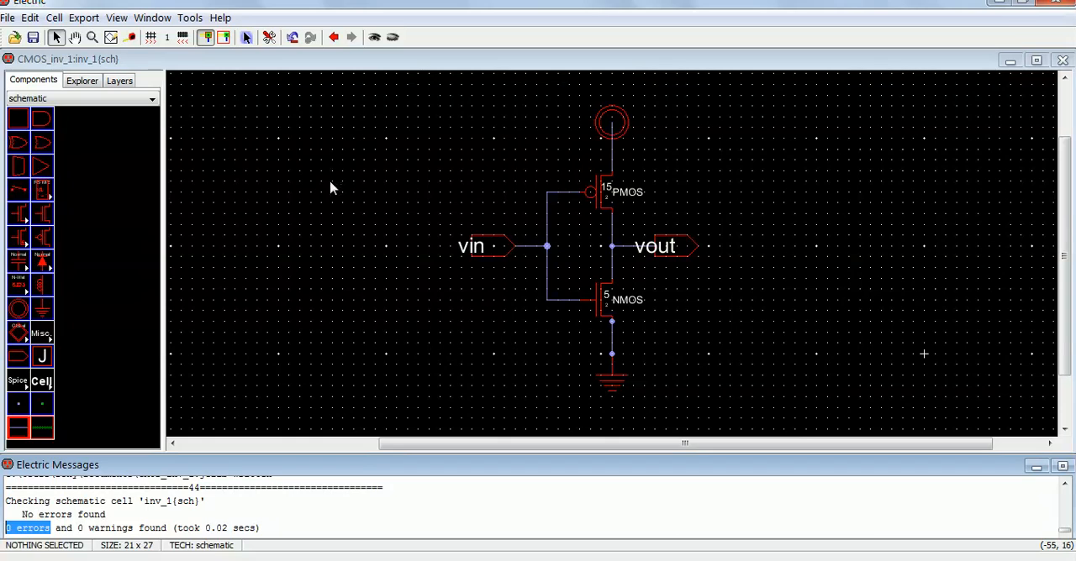
# Step: Place a SPICE code text object in the empty area above and to the left of the vin export
pyautogui.click(52, 343)
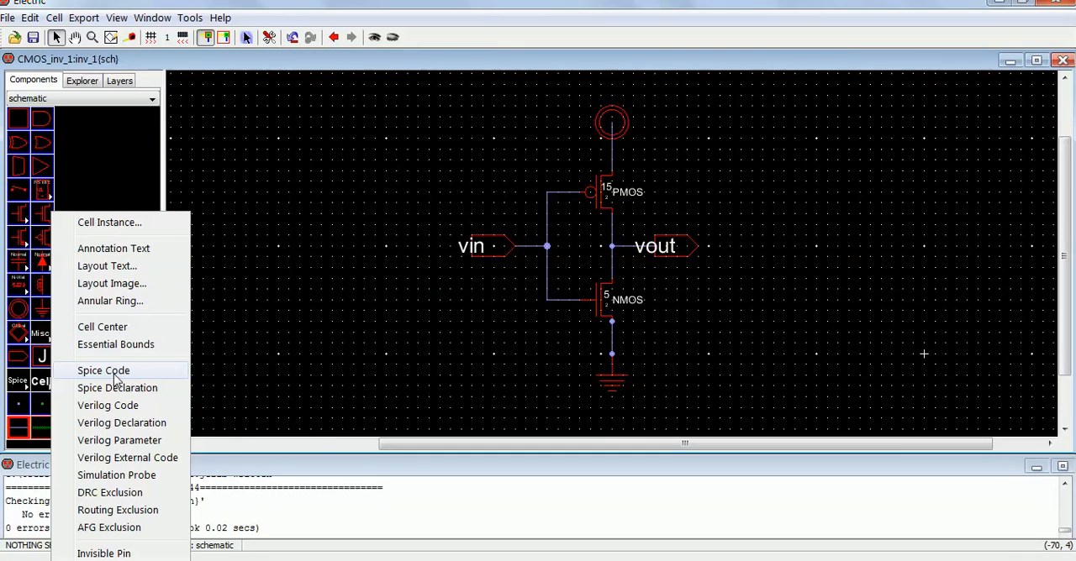
pyautogui.click(114, 373)
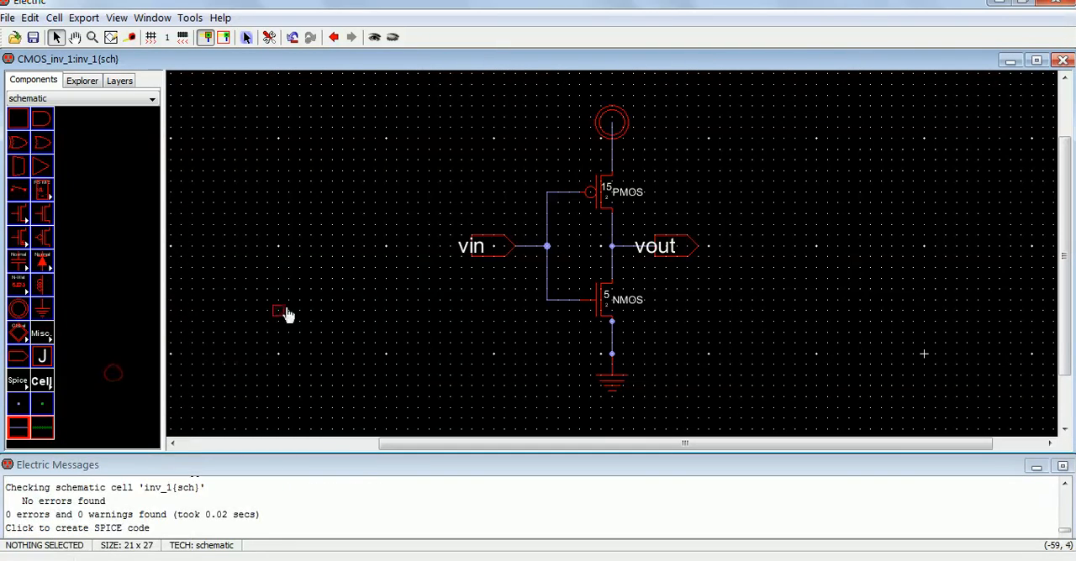
pyautogui.click(351, 179)
pyautogui.click(344, 255)
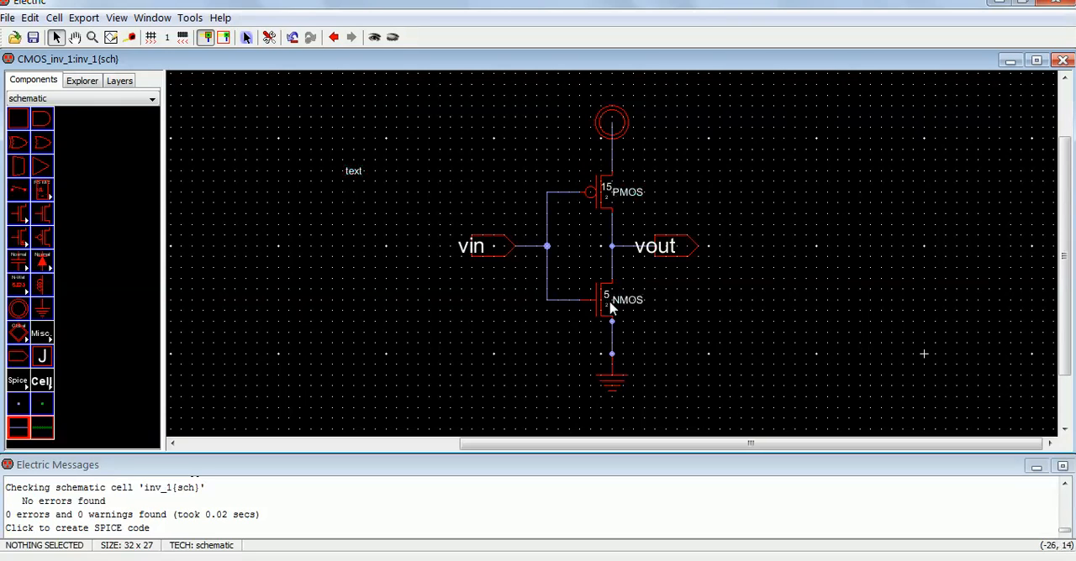
# Step: Copy the whole SPICE code from the INVERTER_2 schematic in the exp_2 library and reopen the inv_1 schematic
pyautogui.click(82, 80)
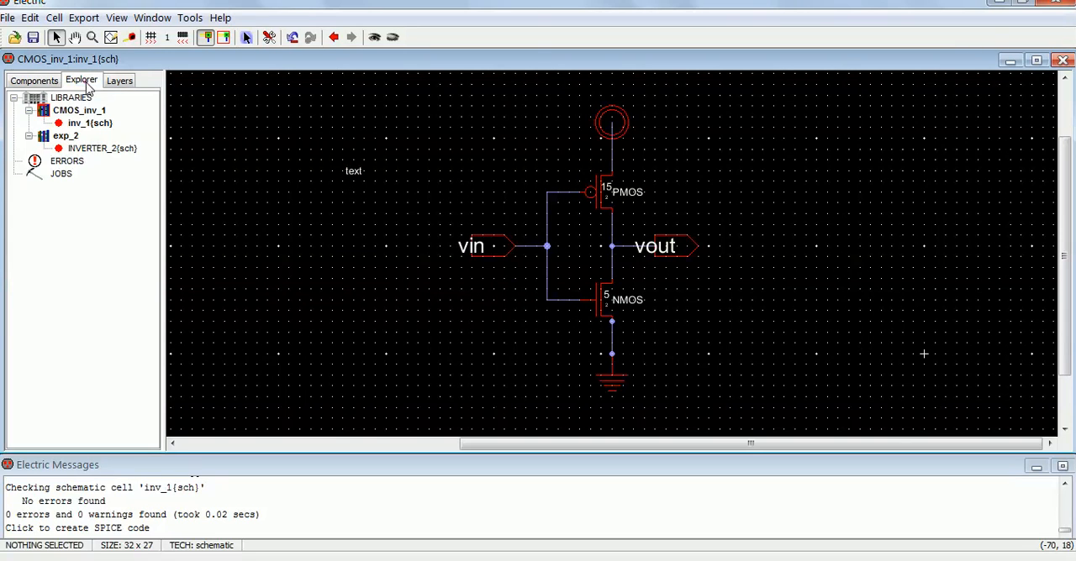
pyautogui.click(72, 152)
pyautogui.doubleClick(73, 153)
pyautogui.doubleClick(404, 156)
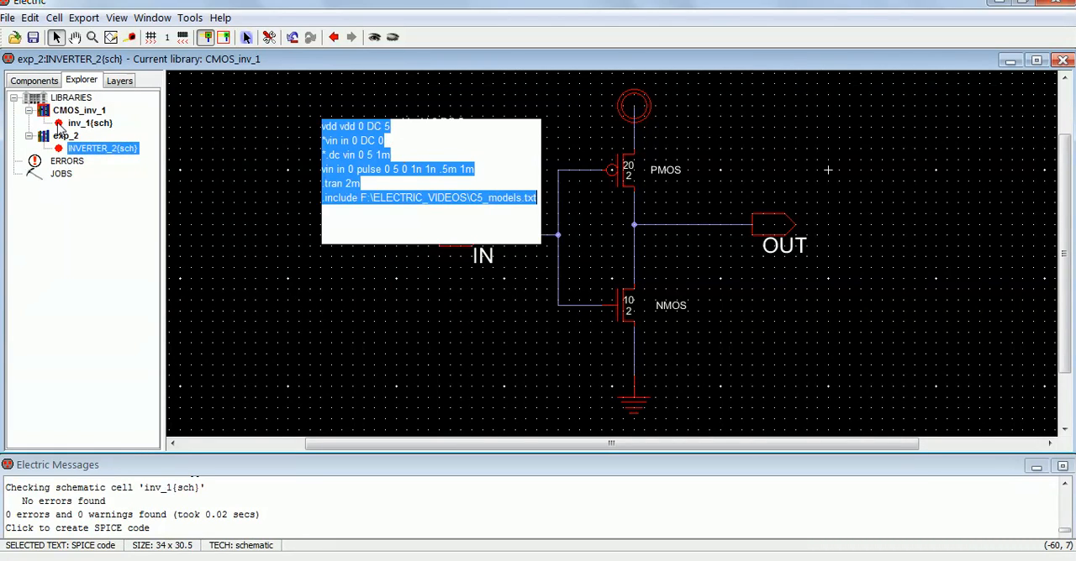
pyautogui.click(91, 124)
pyautogui.doubleClick(92, 125)
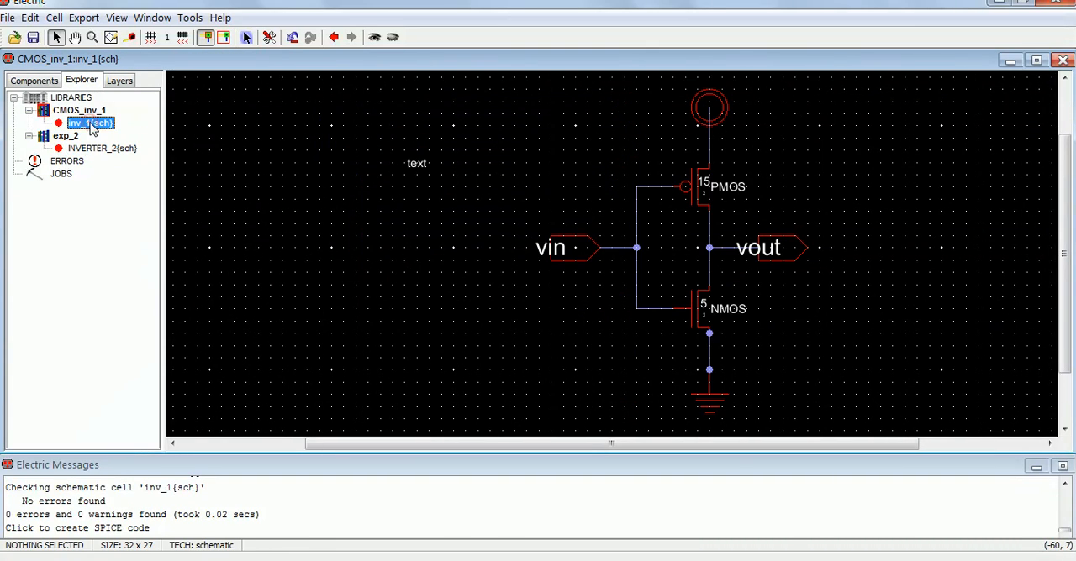
# Step: Make inv_1's placeholder SPICE text multi-line and replace it with the copied code for the vdd source, vin pulse, .tran 2m and C5_models.txt include
pyautogui.click(414, 167)
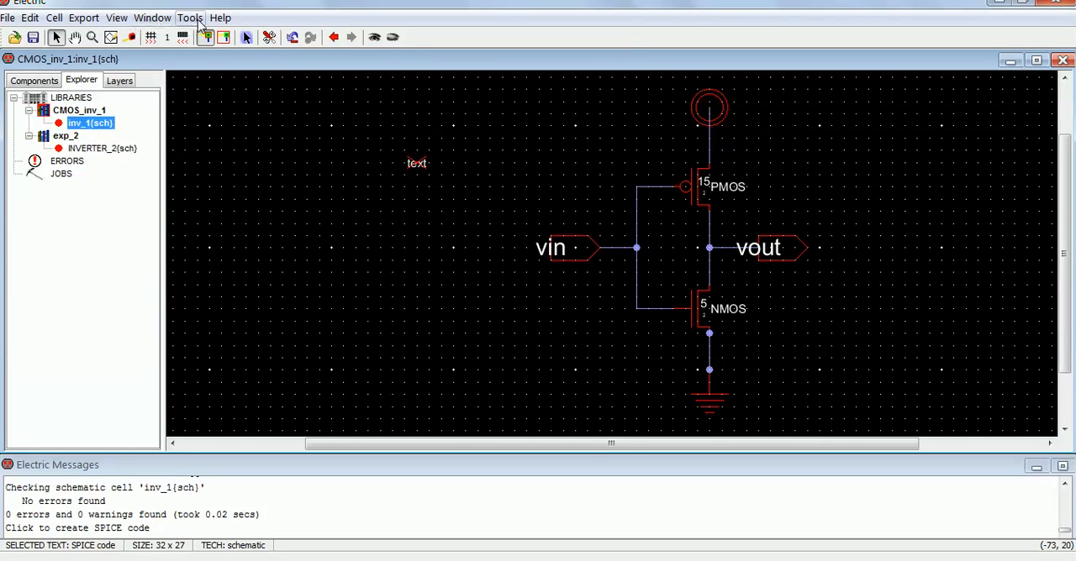
pyautogui.hotkey('ctrl', 'i')
pyautogui.click(520, 67)
pyautogui.moveTo(260, 131); pyautogui.dragTo(21, 67)
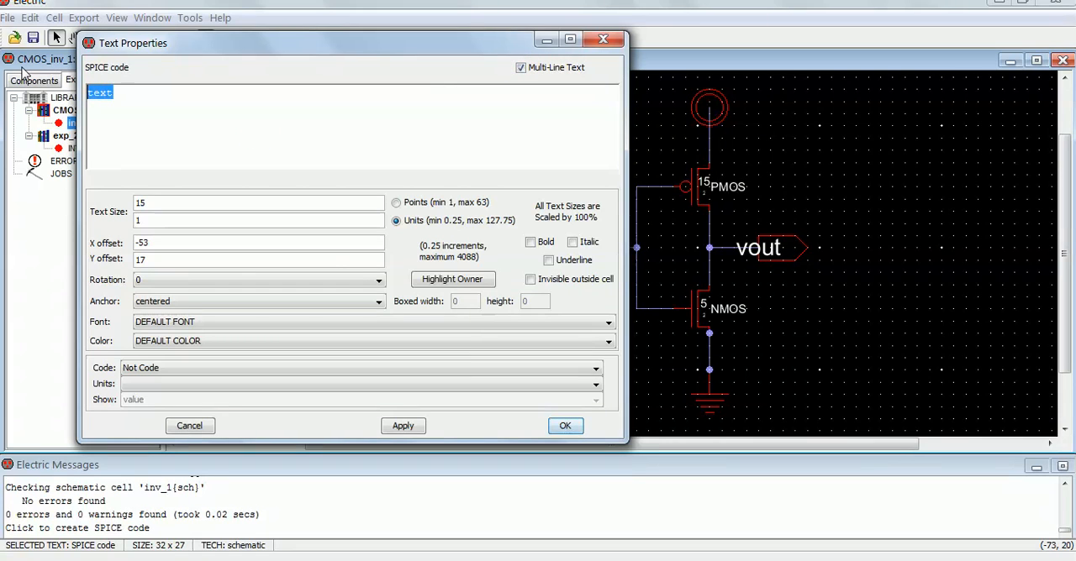
pyautogui.write('vdd vdd 0 DC 5 *vin in 0 DC 0 *.dc vin 0 5 1m vin in 0 pulse 0 5 0 1n 1n .5m 1m .tran 2m .include F:\\ELECTRIC VIDEOS\\C5 models.txt')
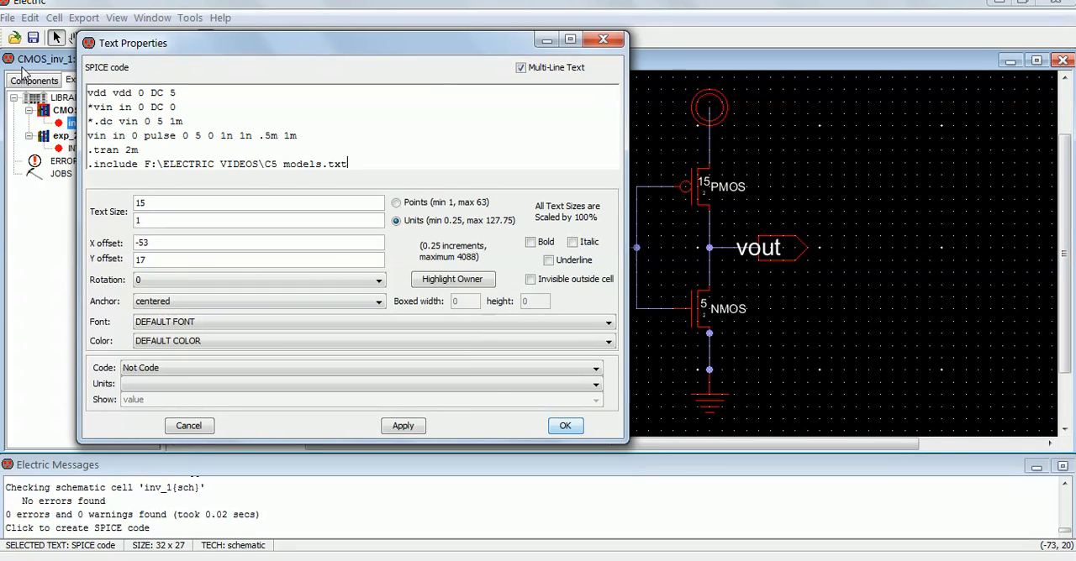
pyautogui.click(401, 428)
pyautogui.click(563, 427)
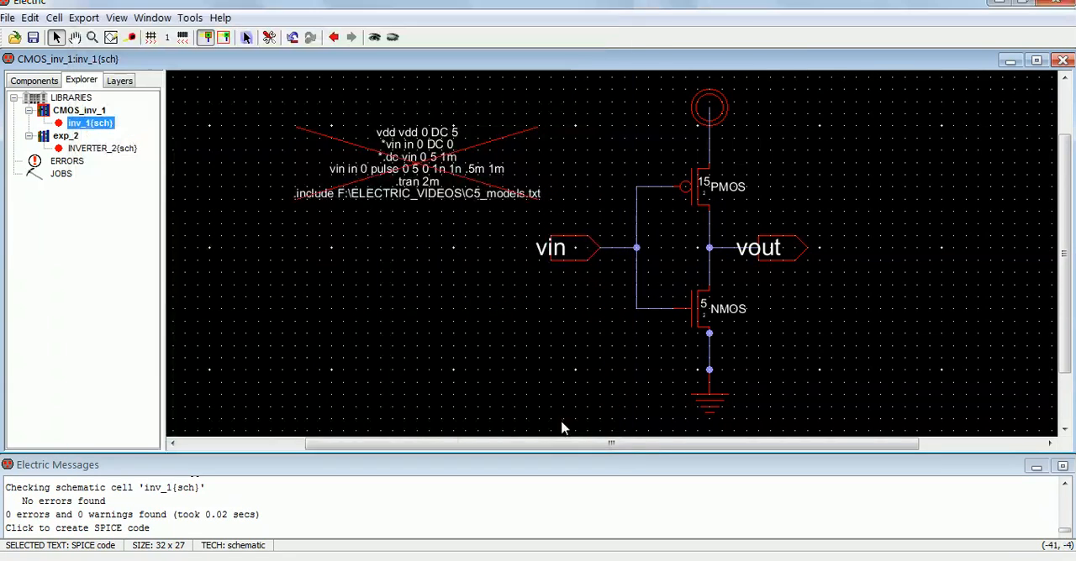
pyautogui.click(563, 428)
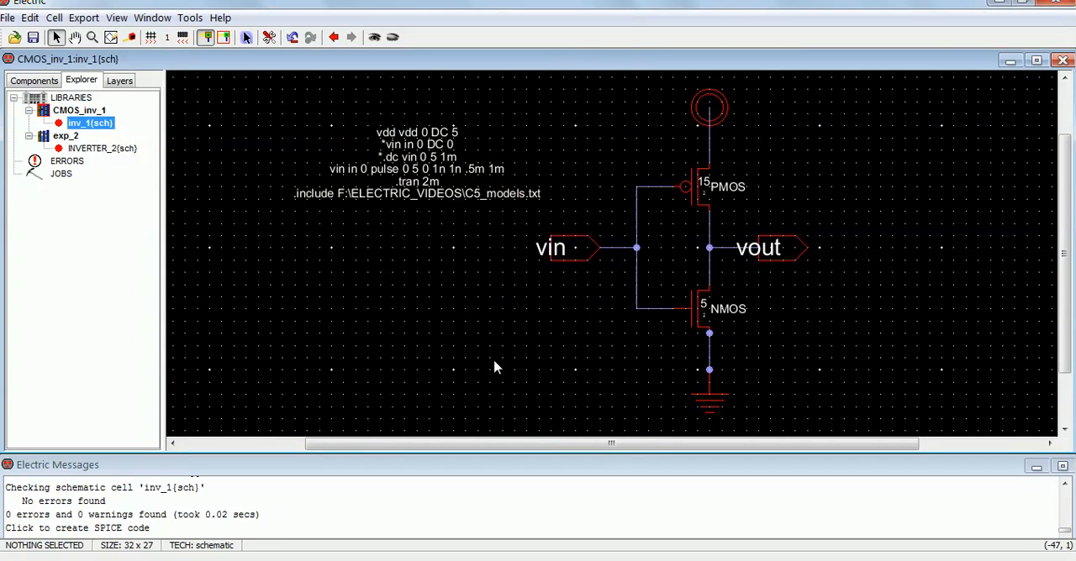
pyautogui.click(441, 341)
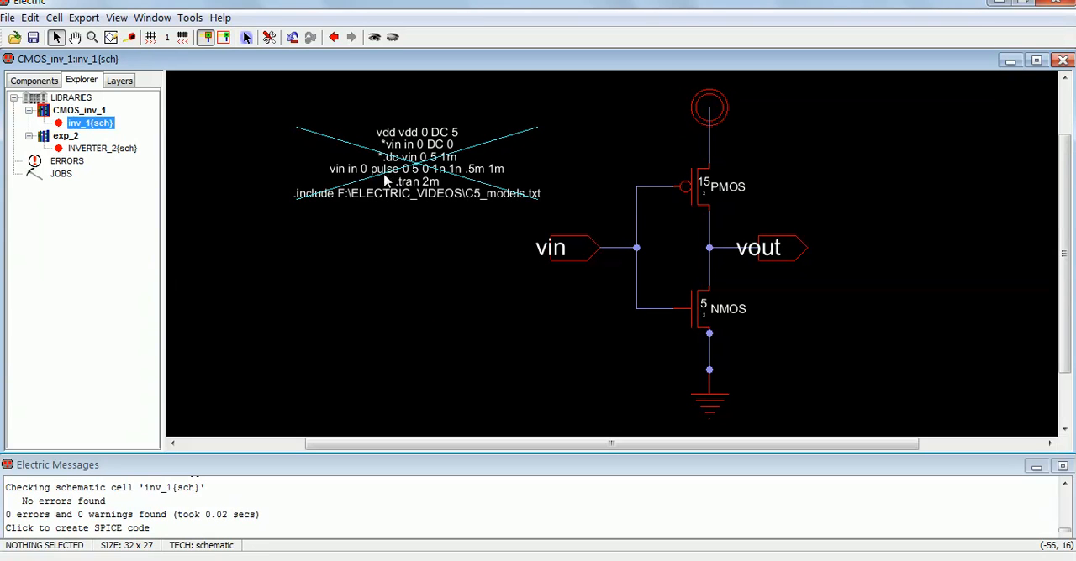
# Step: Examine the SPICE code's source, analysis and include lines against the inverter's supply, ground, vin and vout connections
pyautogui.keyDown('ctrl'); pyautogui.scroll(3, 401, 186); pyautogui.keyUp('ctrl')
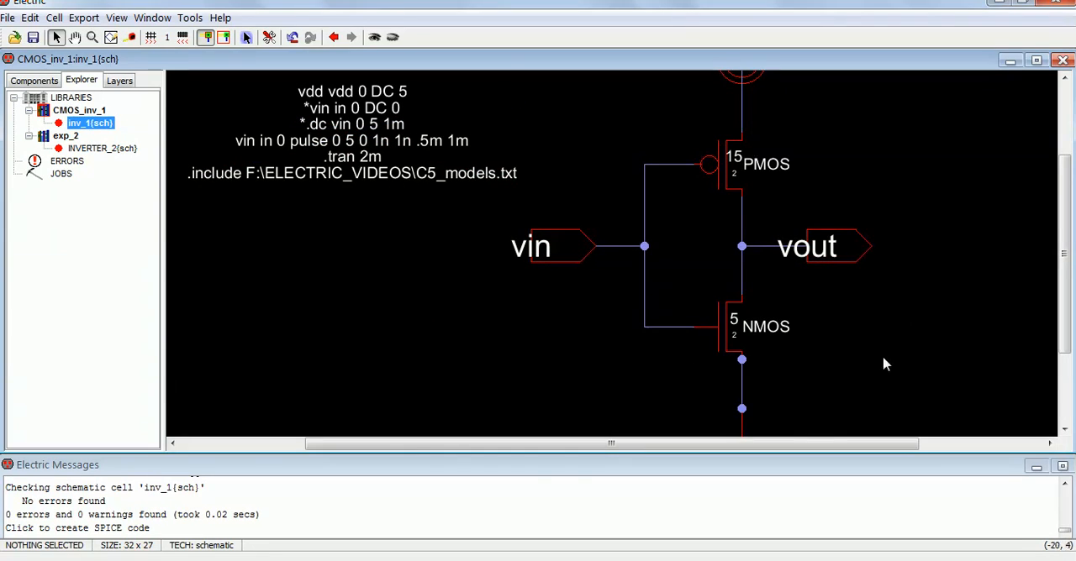
pyautogui.moveTo(800, 443); pyautogui.dragTo(725, 443)
pyautogui.moveTo(1061, 266); pyautogui.dragTo(1061, 228)
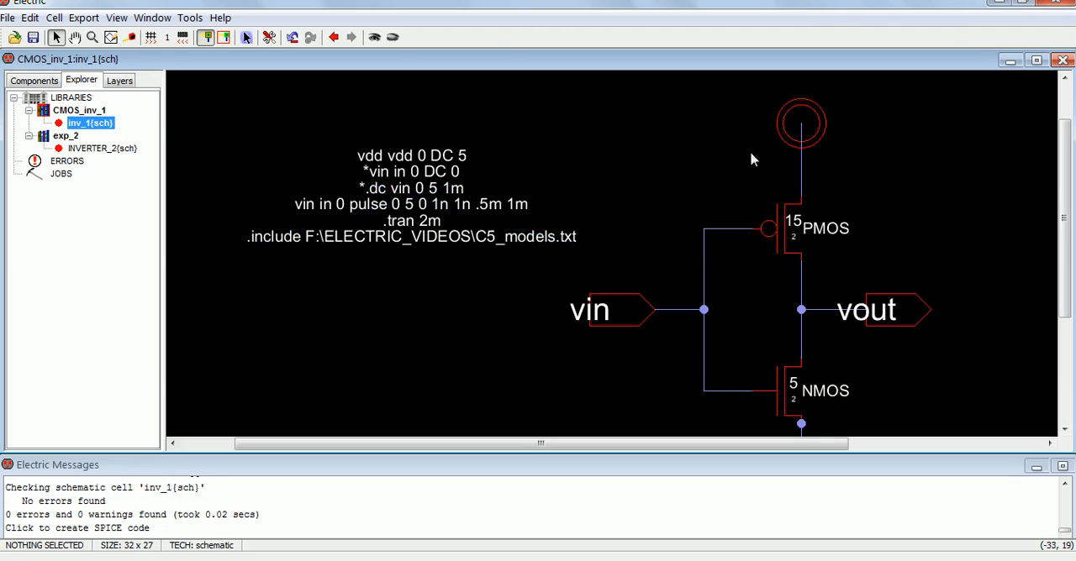
pyautogui.scroll(-3, 798, 134)
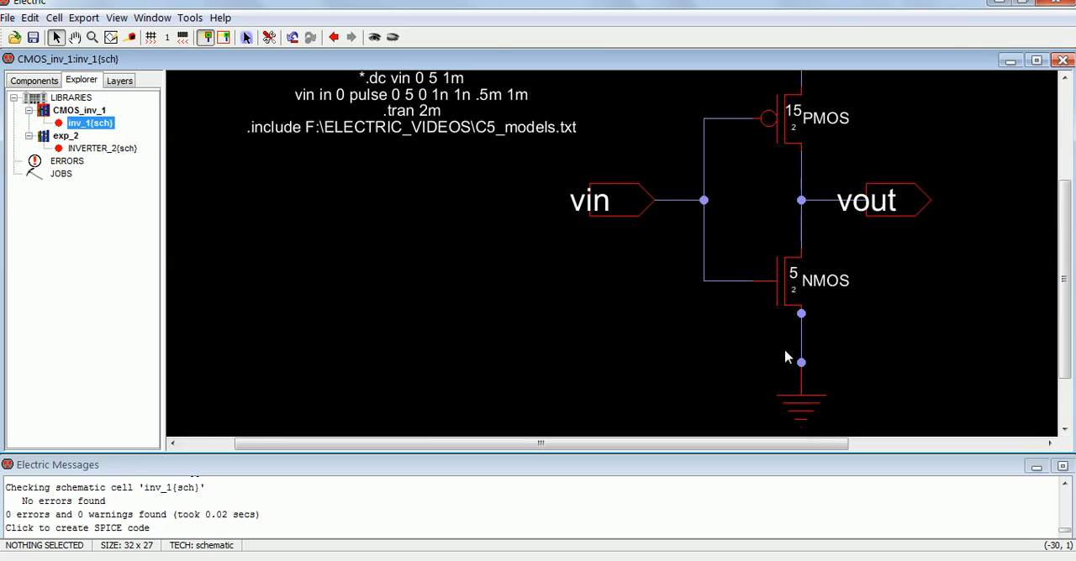
pyautogui.scroll(3, 403, 125)
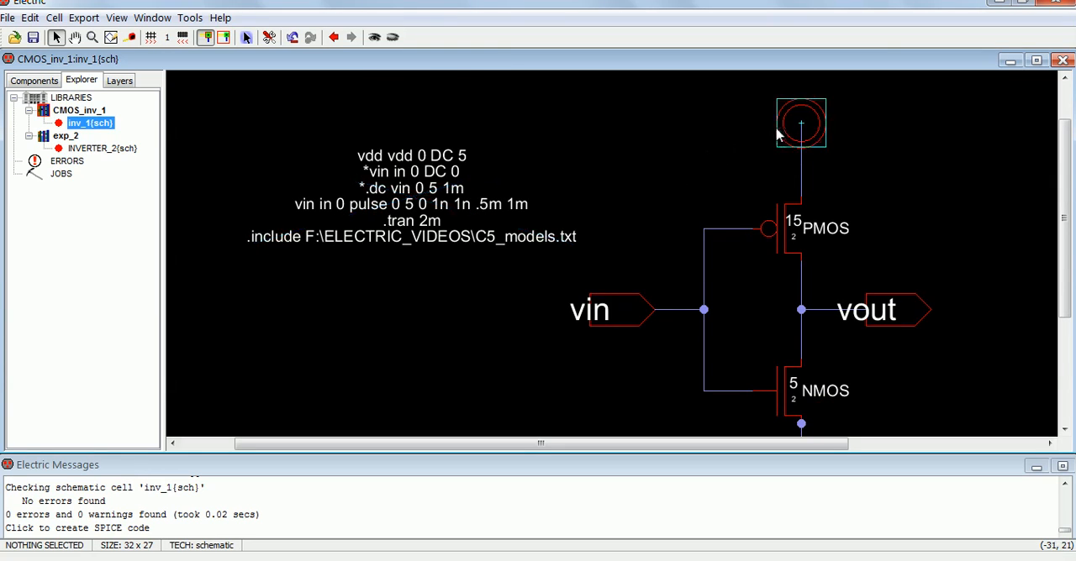
pyautogui.scroll(-3, 799, 122)
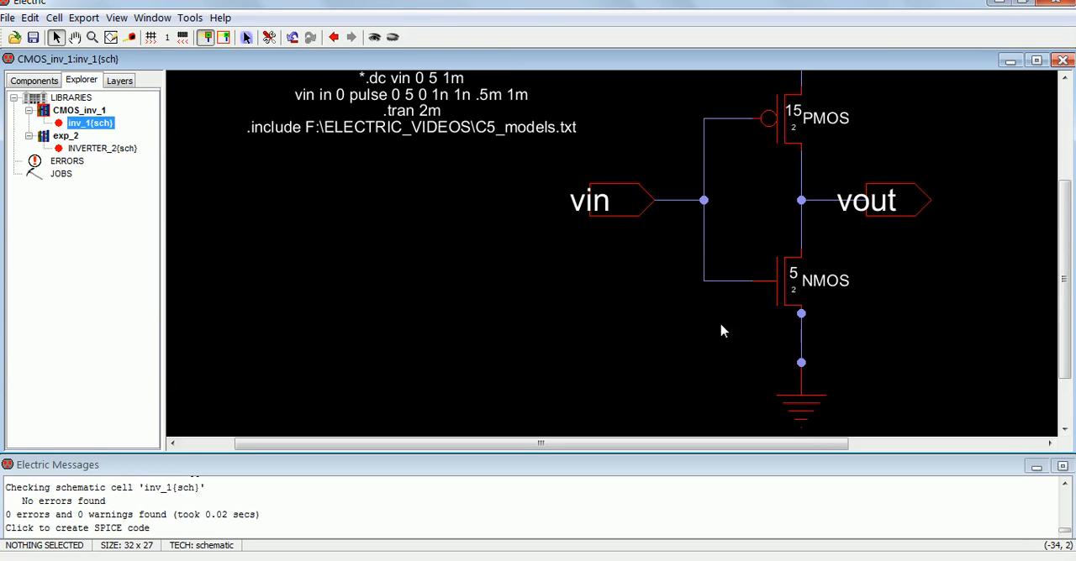
pyautogui.scroll(3, 487, 204)
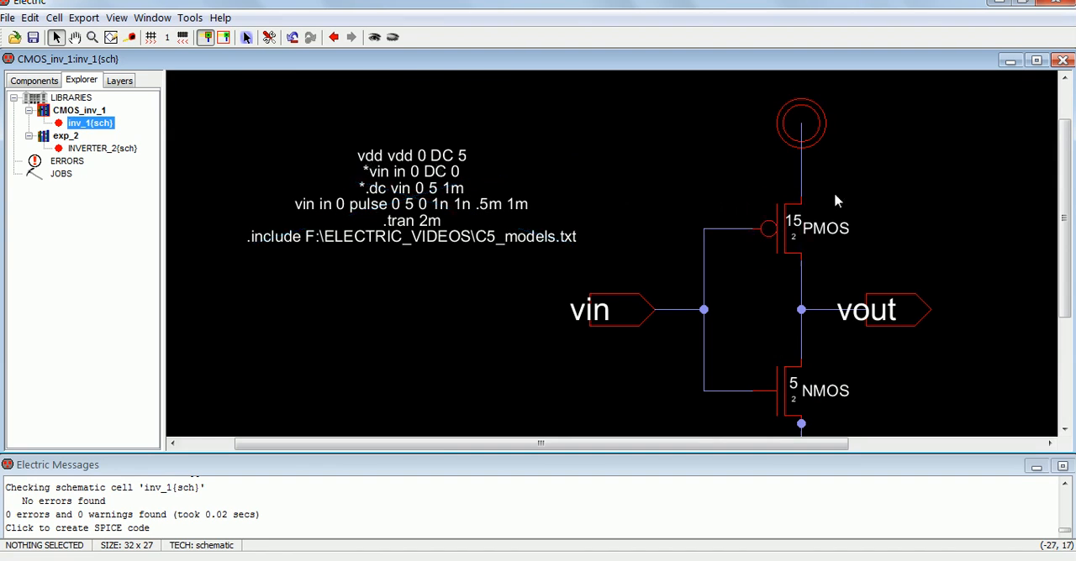
pyautogui.scroll(-3, 801, 122)
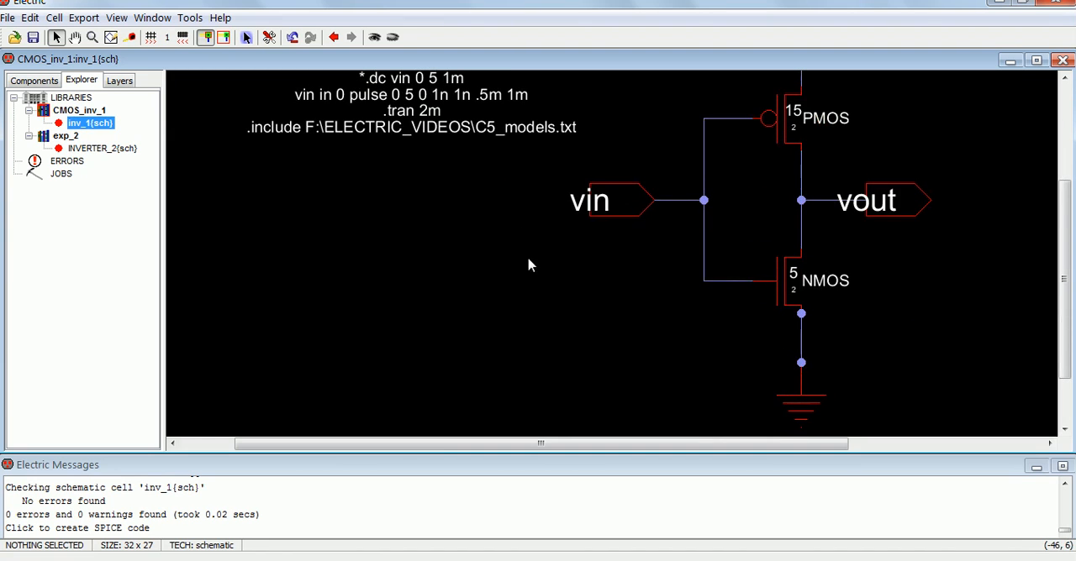
pyautogui.scroll(3, 504, 253)
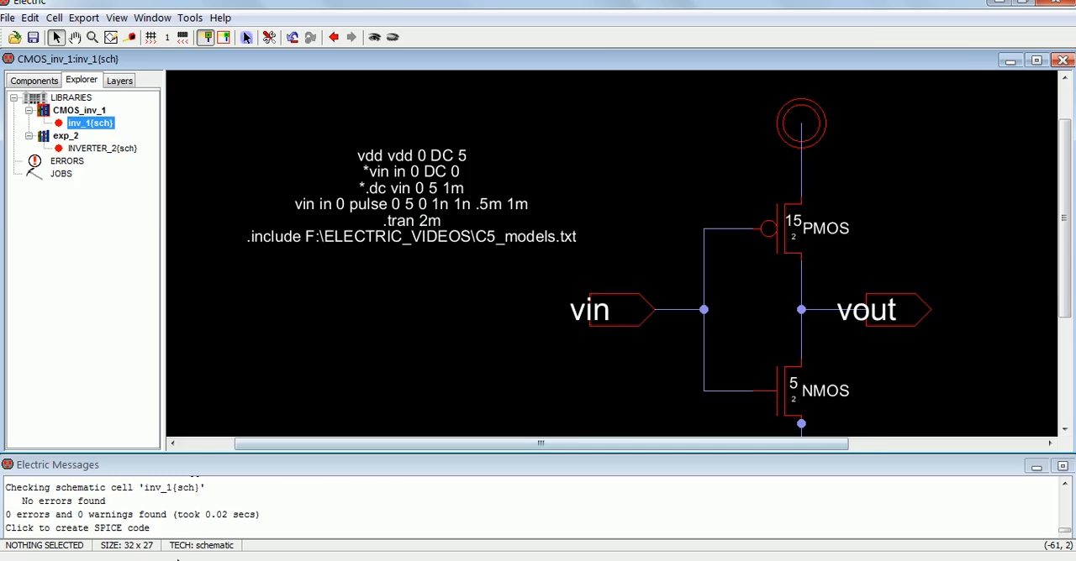
# Step: Switch to the SPICE overview page in Firefox, dismiss the color scheme prompt, read the Pulse source syntax, and return to Electric
pyautogui.click(172, 560)
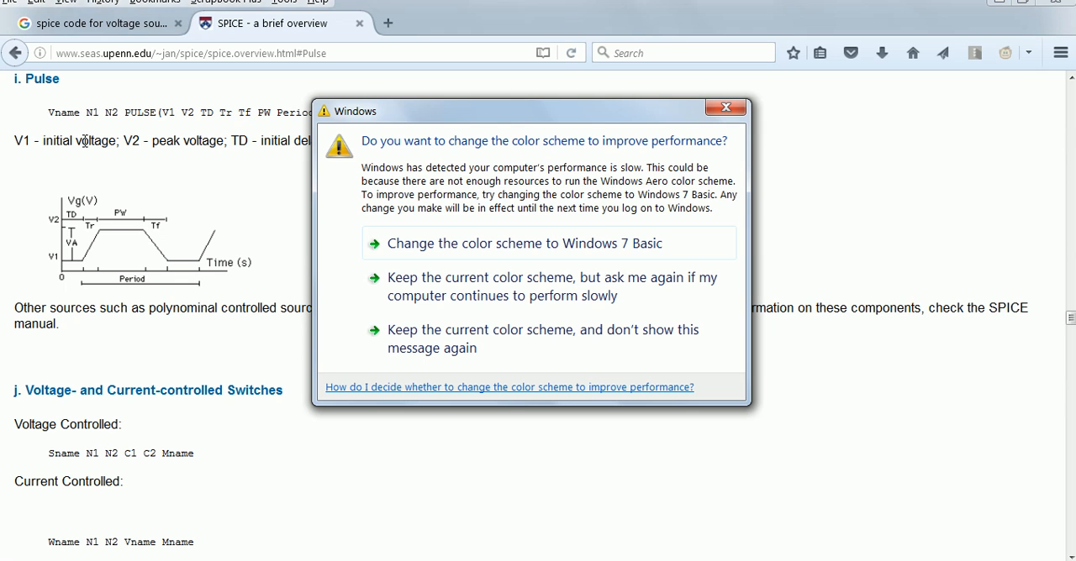
pyautogui.click(724, 109)
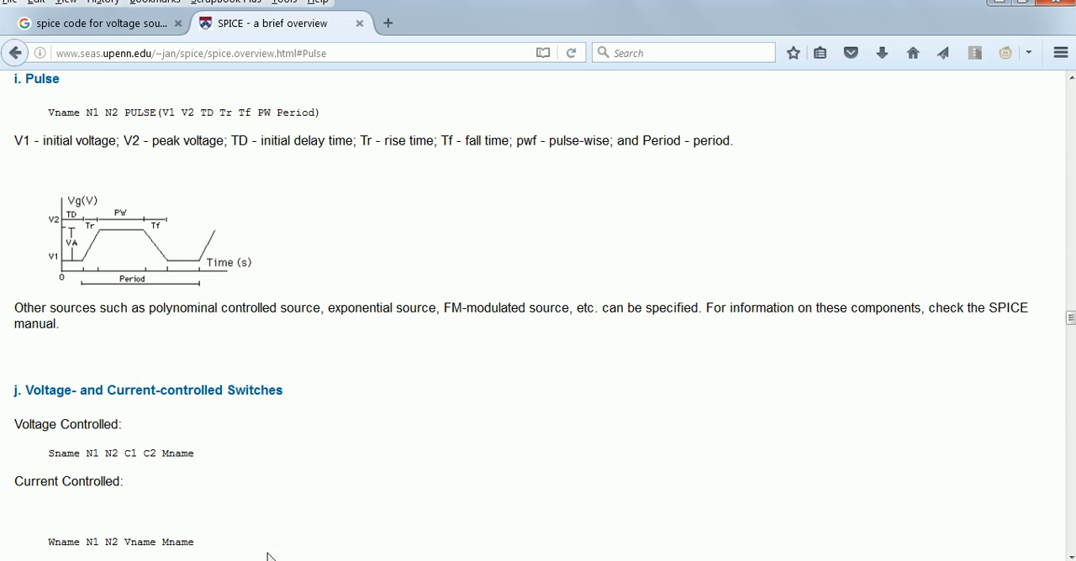
pyautogui.click(267, 558)
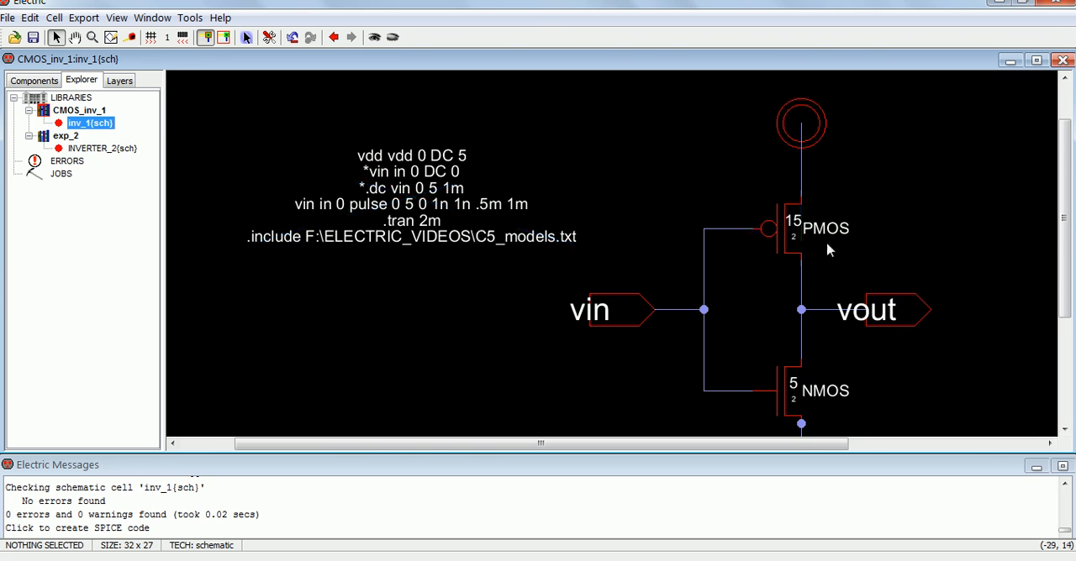
# Step: Change the node name in the SPICE code's commented vin DC source line from in to vin, matching the inverter's input export
pyautogui.moveTo(1064, 241); pyautogui.dragTo(1064, 250)
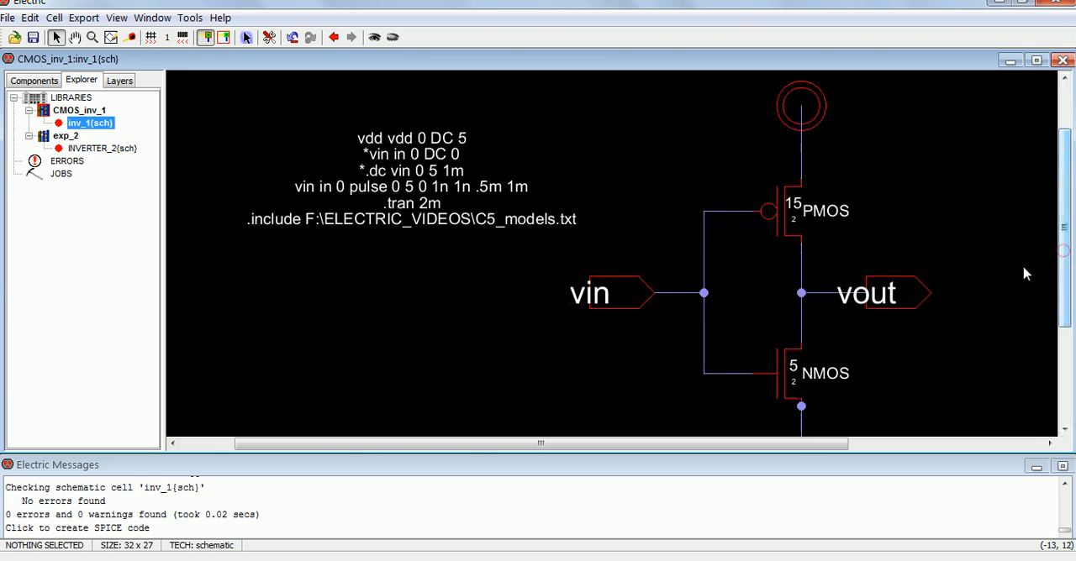
pyautogui.click(580, 296)
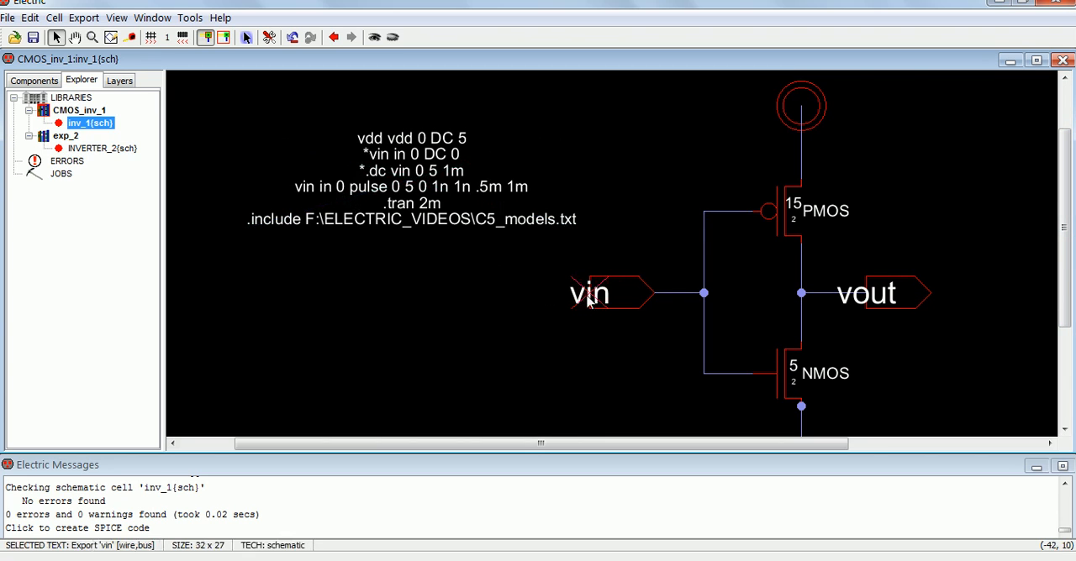
pyautogui.click(333, 192)
pyautogui.doubleClick(367, 197)
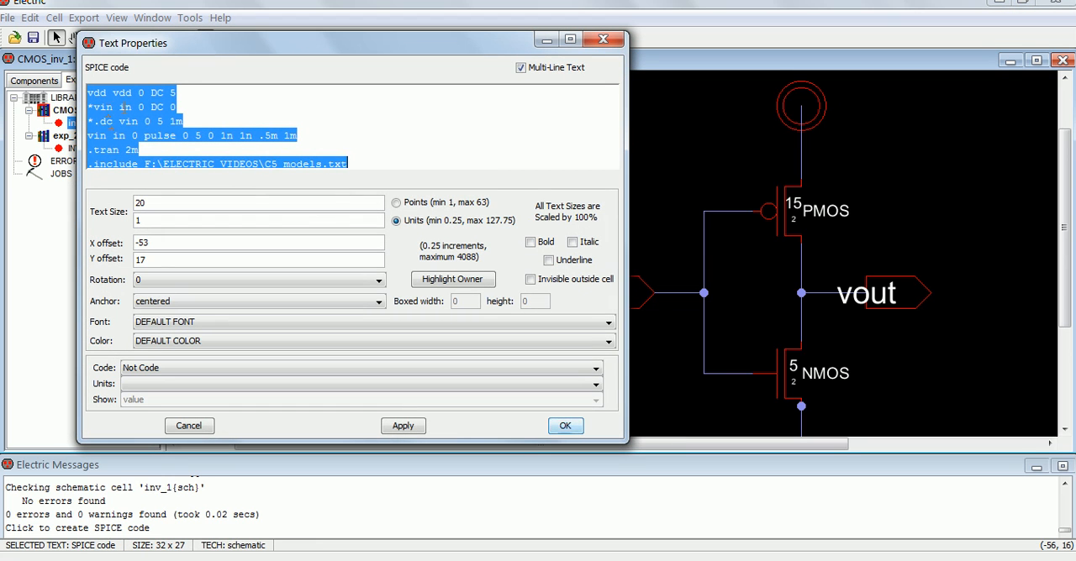
pyautogui.click(121, 107)
pyautogui.write('V')
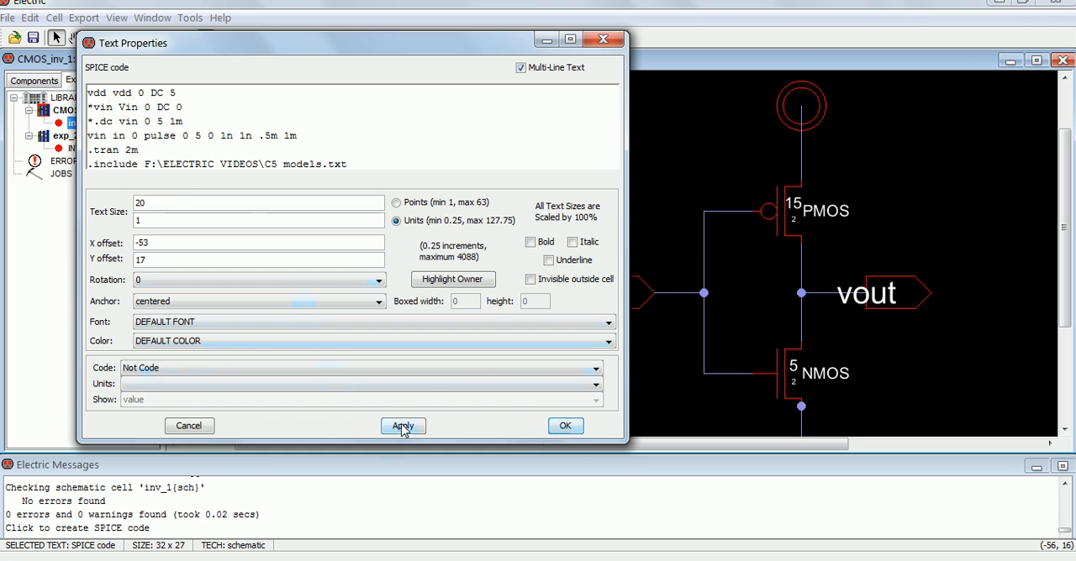
pyautogui.press('BackSpace')
pyautogui.write('v')
pyautogui.click(407, 432)
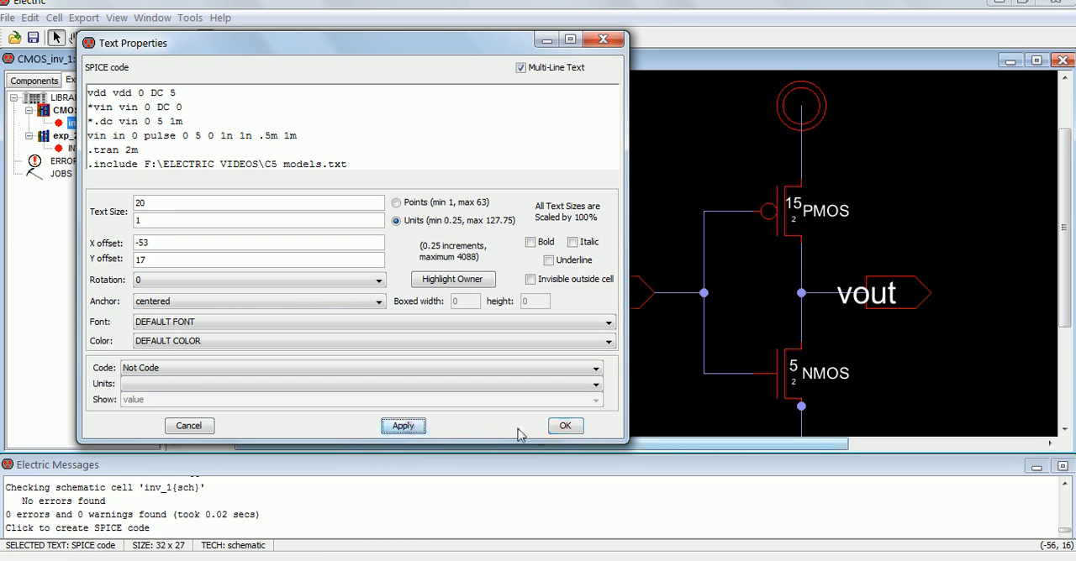
pyautogui.click(566, 426)
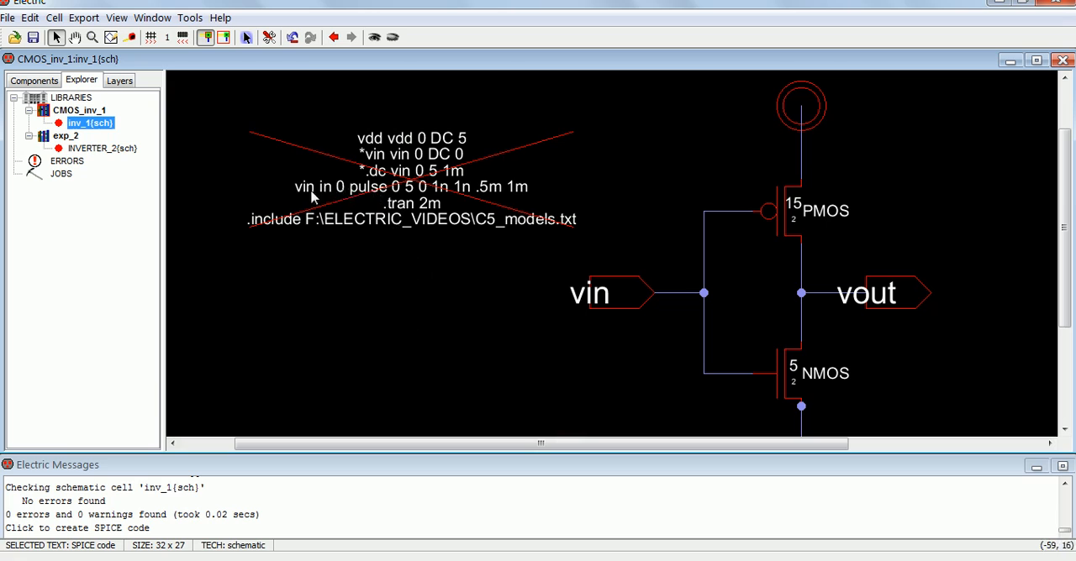
# Step: Set the pulse source's node to vin in the SPICE code so the line reads vin vin 0 pulse 0 5 0 1n 1n .5m 1m
pyautogui.doubleClick(367, 204)
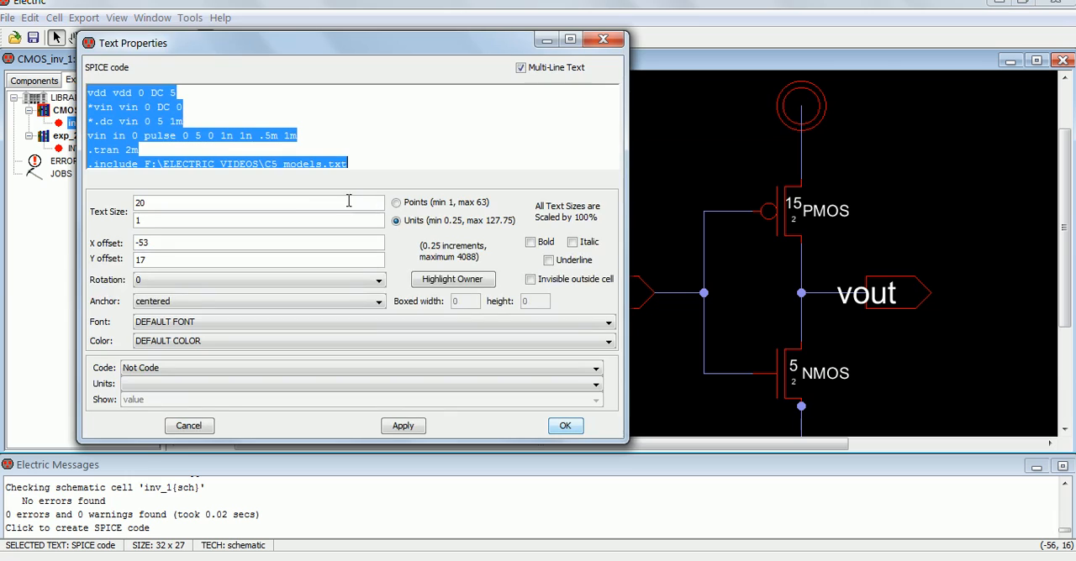
pyautogui.click(115, 136)
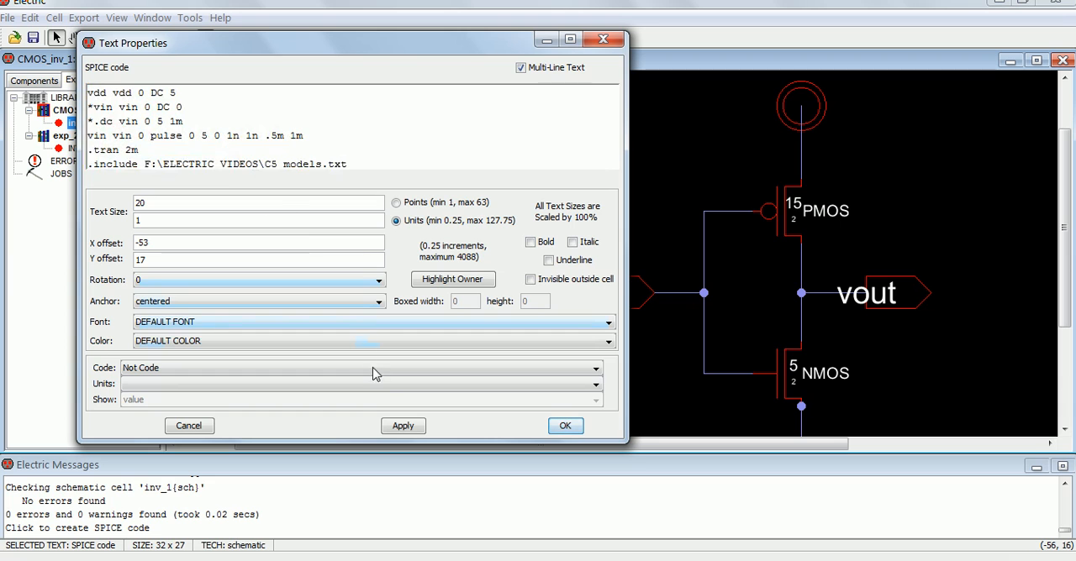
pyautogui.click(404, 426)
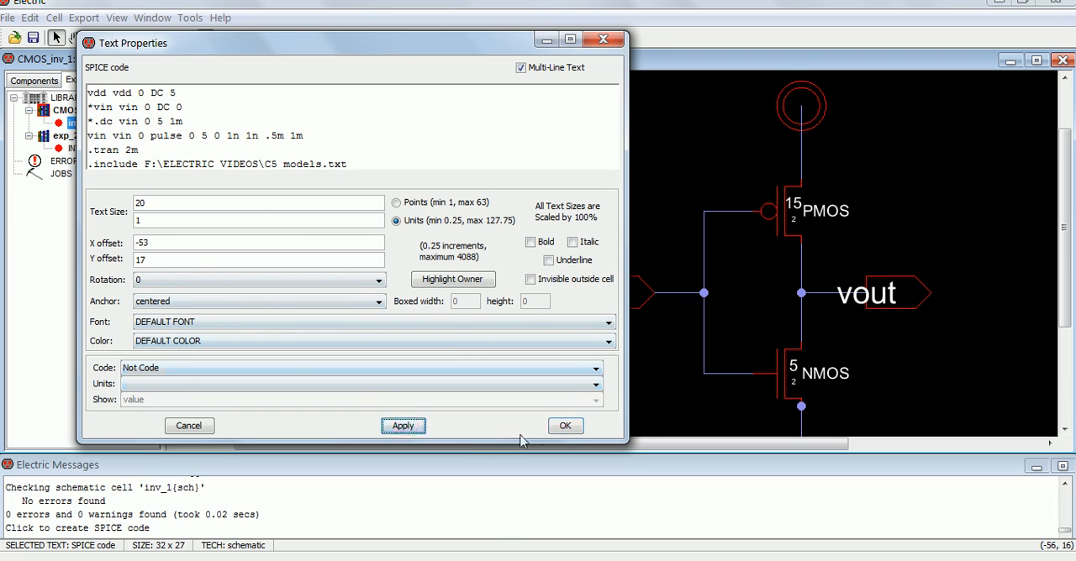
pyautogui.click(565, 426)
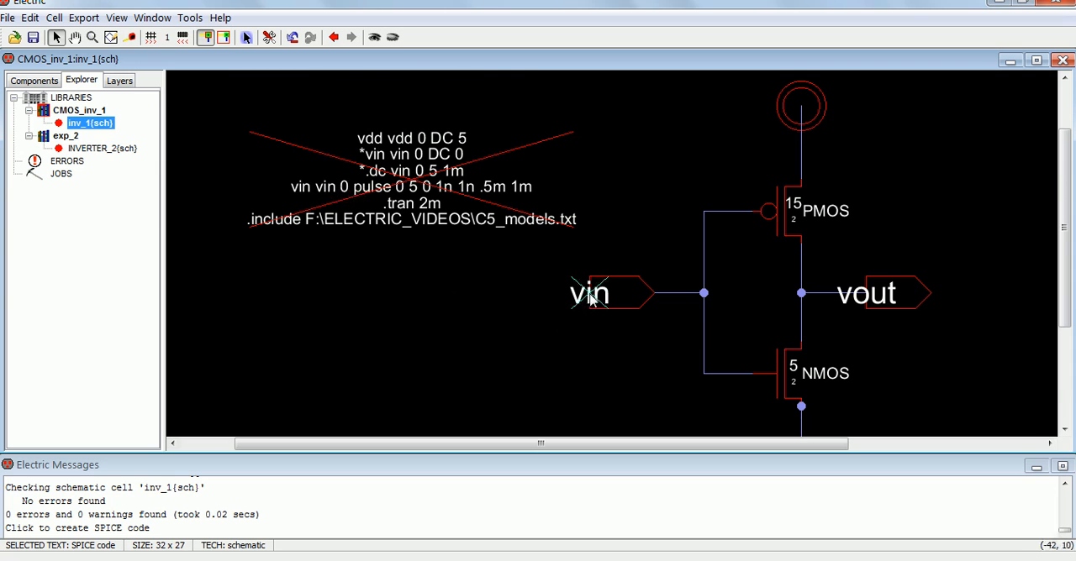
# Step: Compare the vin pulse line's parameters with the Pulse syntax and waveform on Firefox's SPICE overview page, dismissing the color scheme prompt, and return to Electric
pyautogui.scroll(-3, 589, 313)
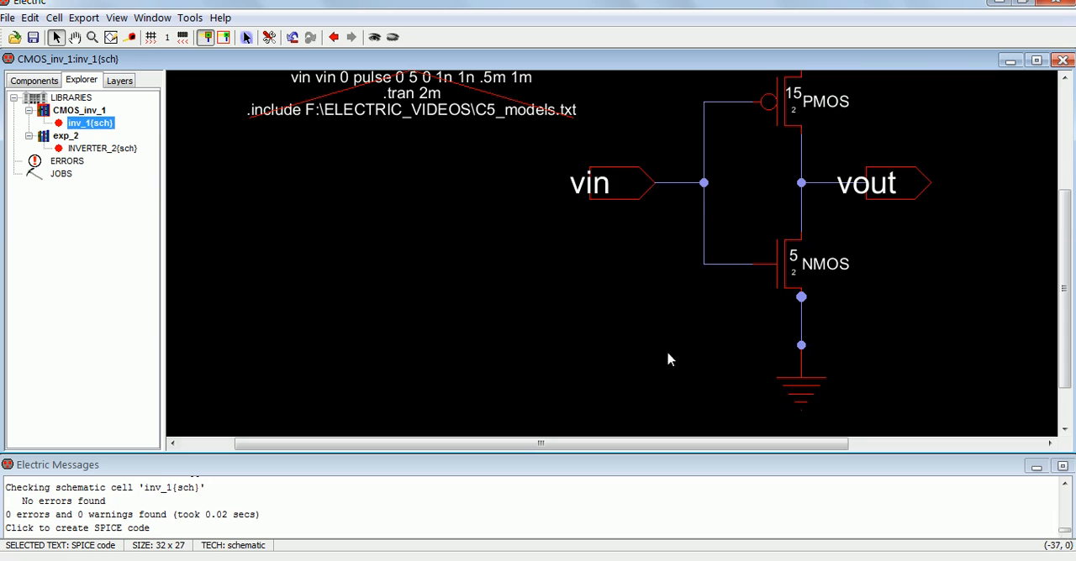
pyautogui.scroll(3, 551, 314)
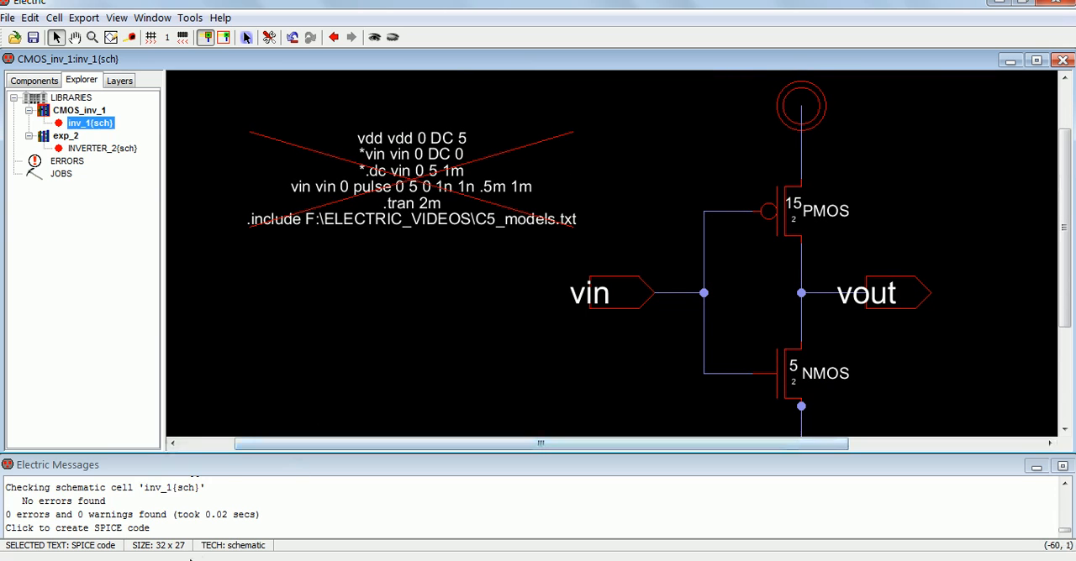
pyautogui.moveTo(192, 558)
pyautogui.click(127, 484)
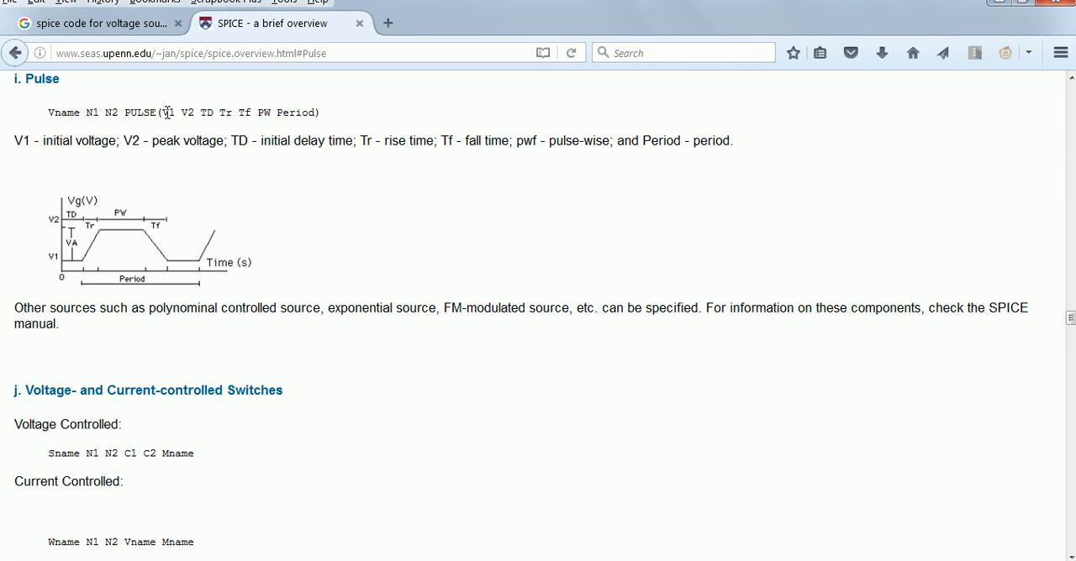
pyautogui.doubleClick(166, 112)
pyautogui.click(210, 560)
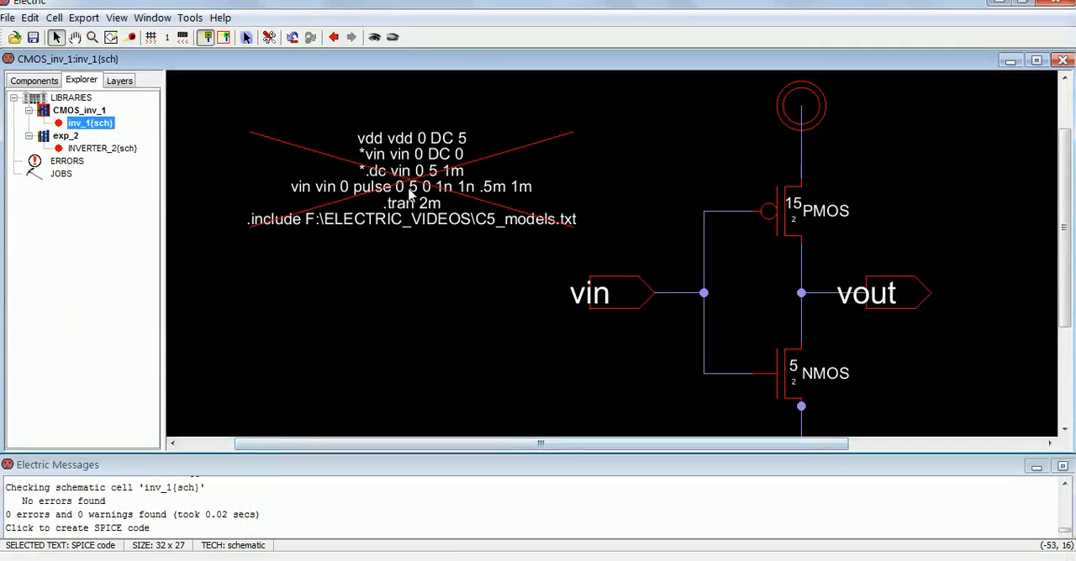
pyautogui.click(334, 557)
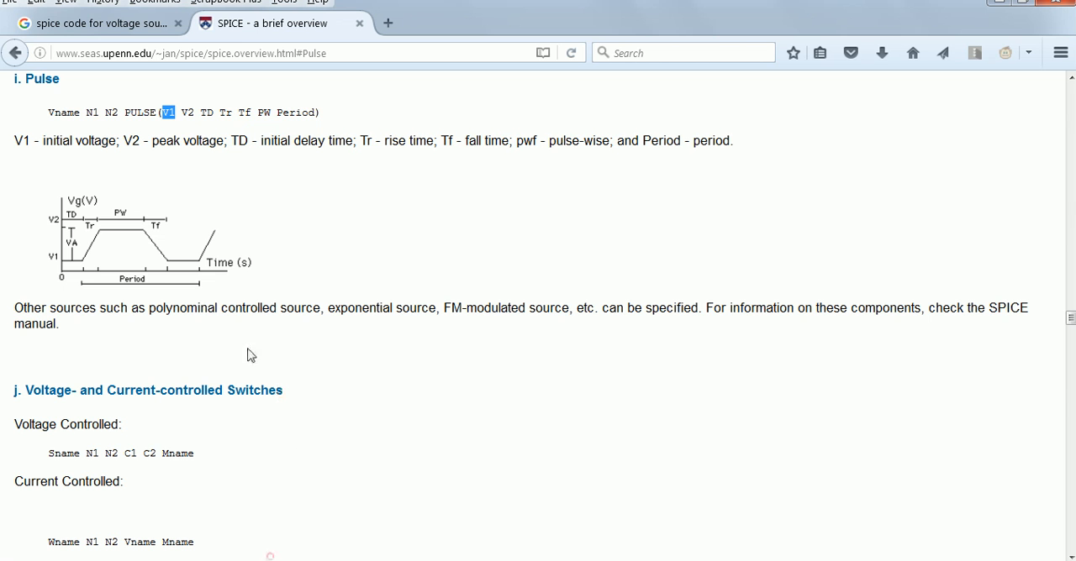
pyautogui.click(141, 556)
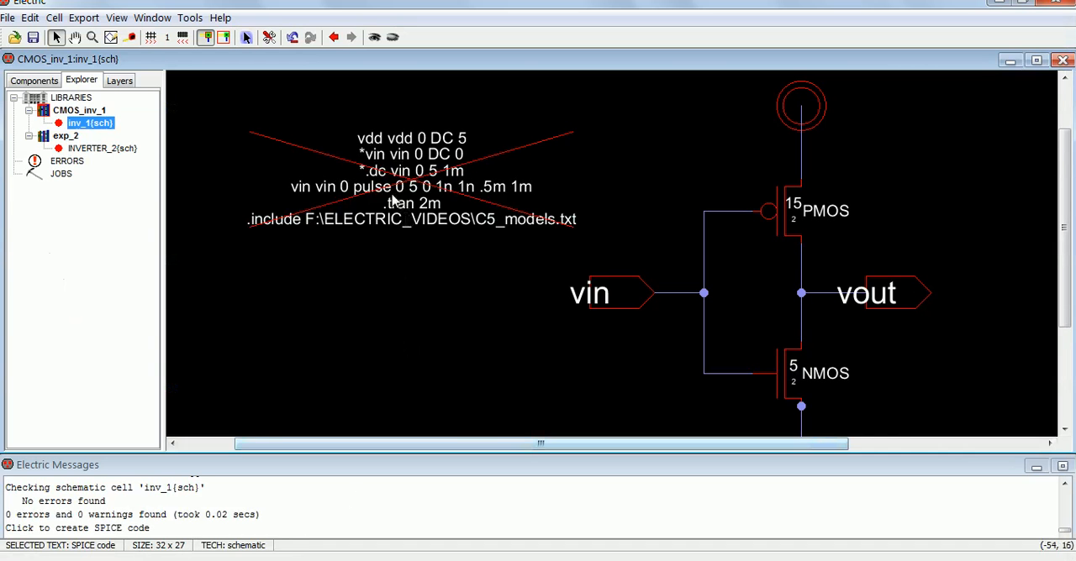
pyautogui.click(307, 542)
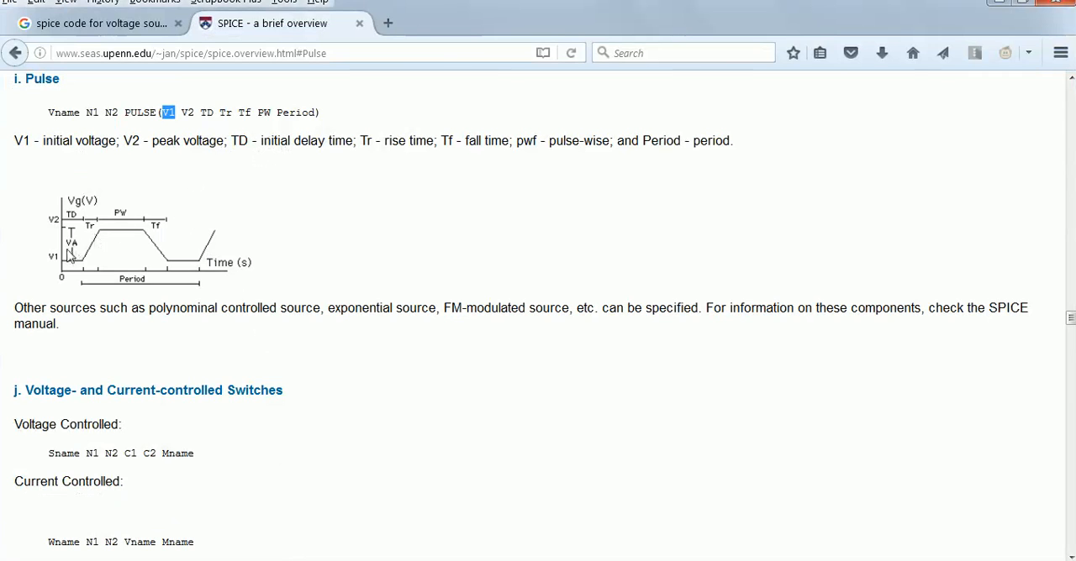
pyautogui.click(187, 558)
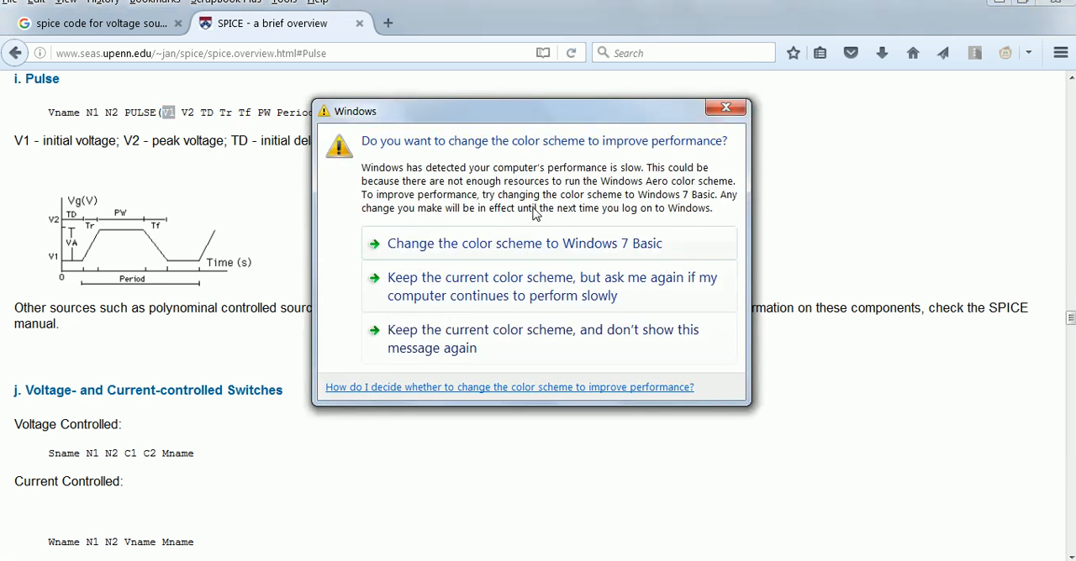
pyautogui.click(719, 110)
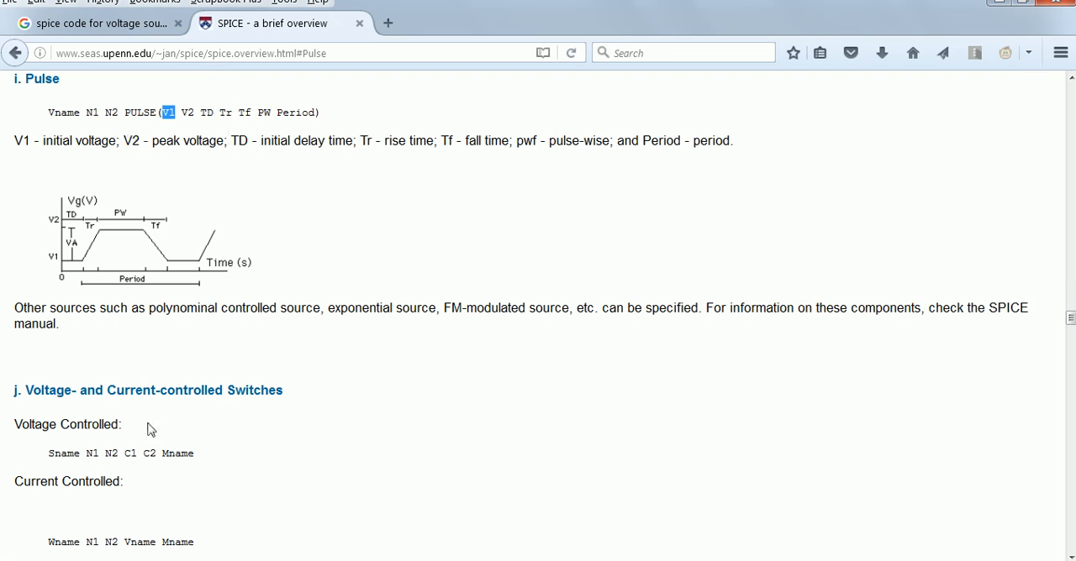
pyautogui.click(295, 550)
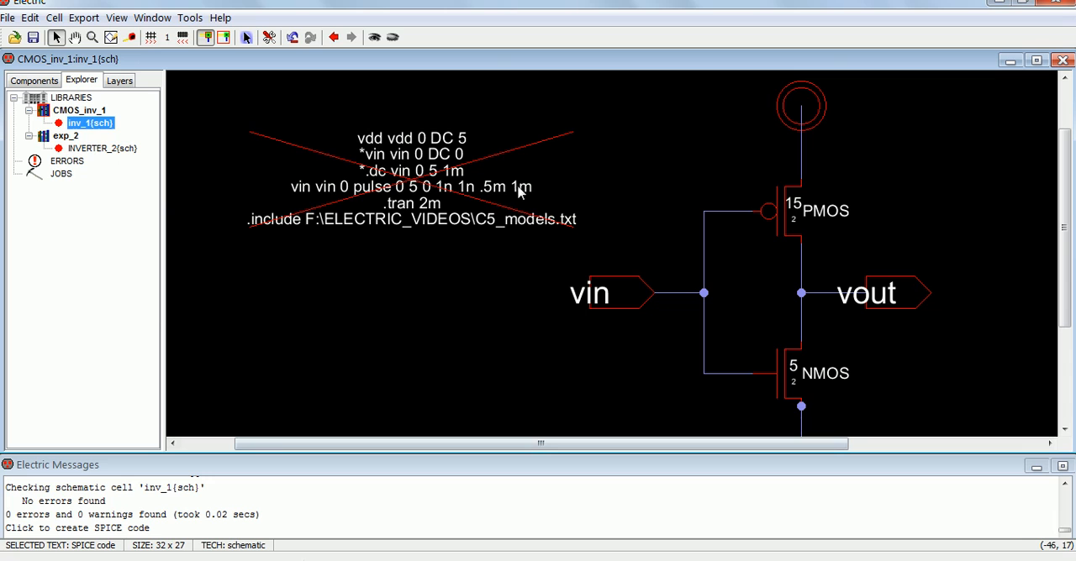
pyautogui.click(219, 559)
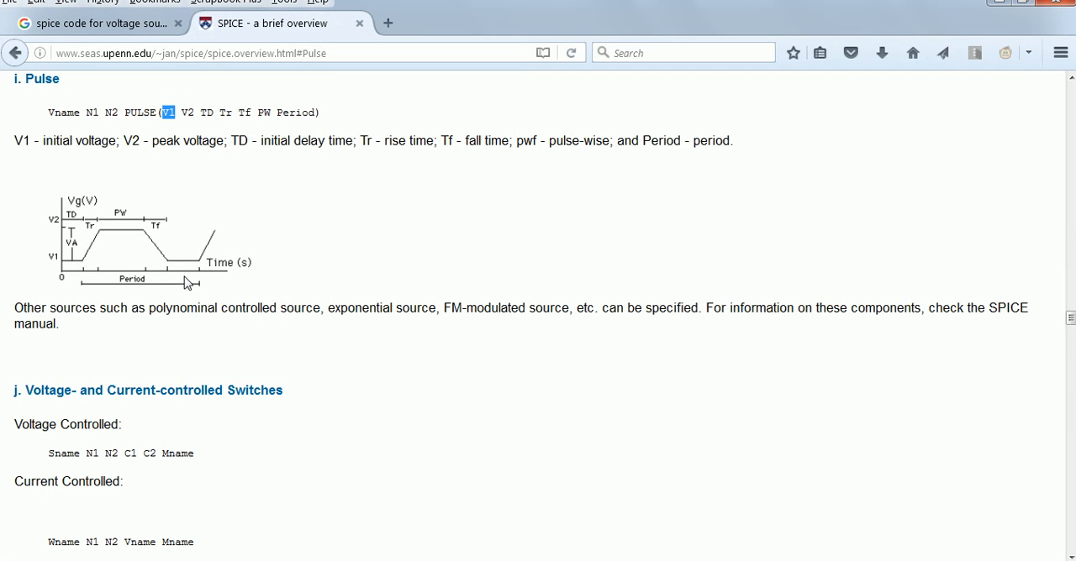
pyautogui.click(234, 557)
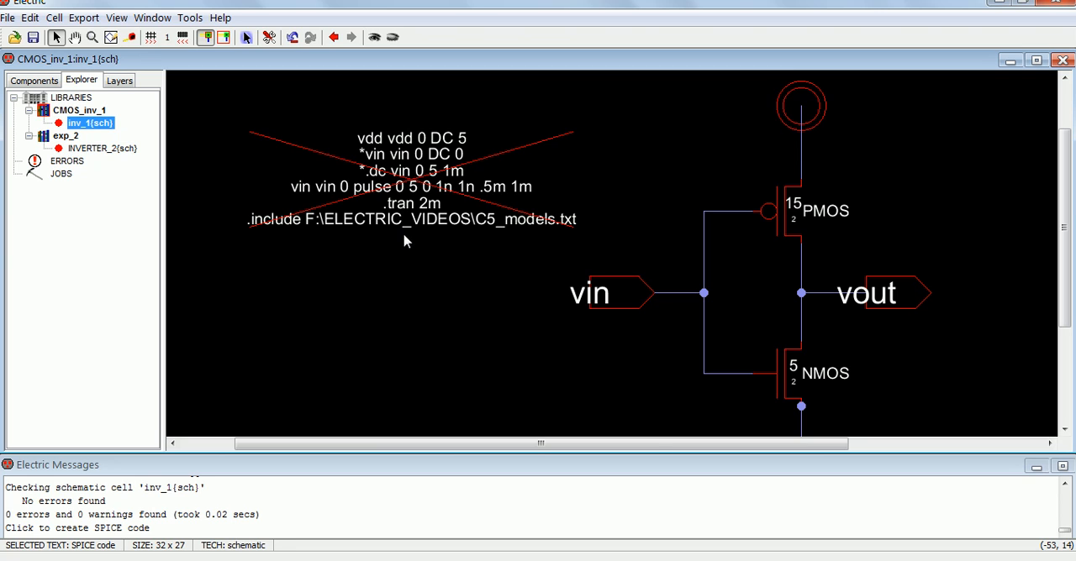
pyautogui.click(399, 274)
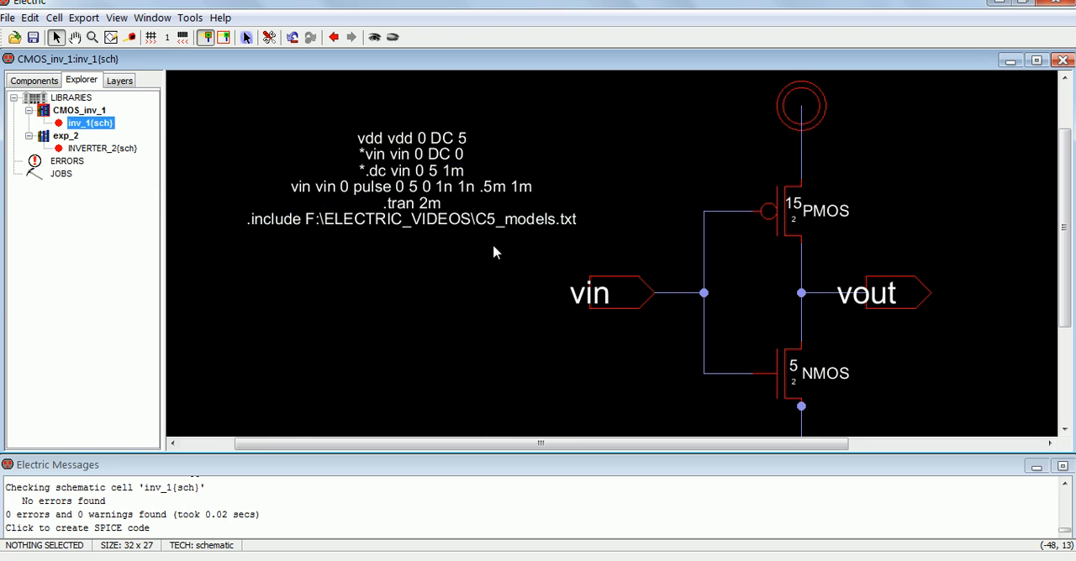
# Step: Switch to C5_models.txt in Notepad, read the note on minimum transistor length, and return to the inv_1 schematic in Electric
pyautogui.click(349, 559)
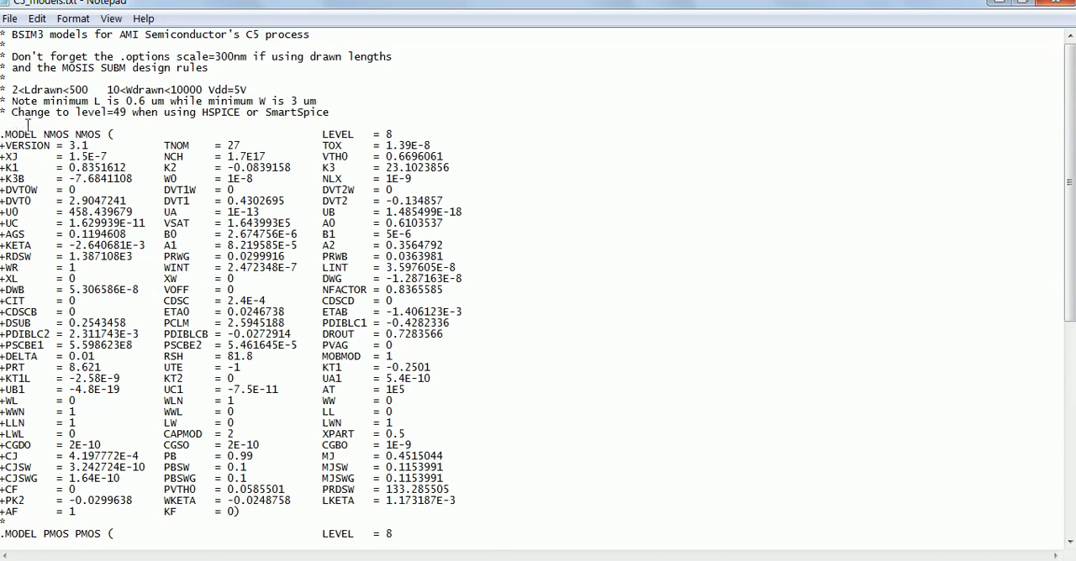
pyautogui.moveTo(110, 100); pyautogui.dragTo(165, 101)
pyautogui.click(160, 102)
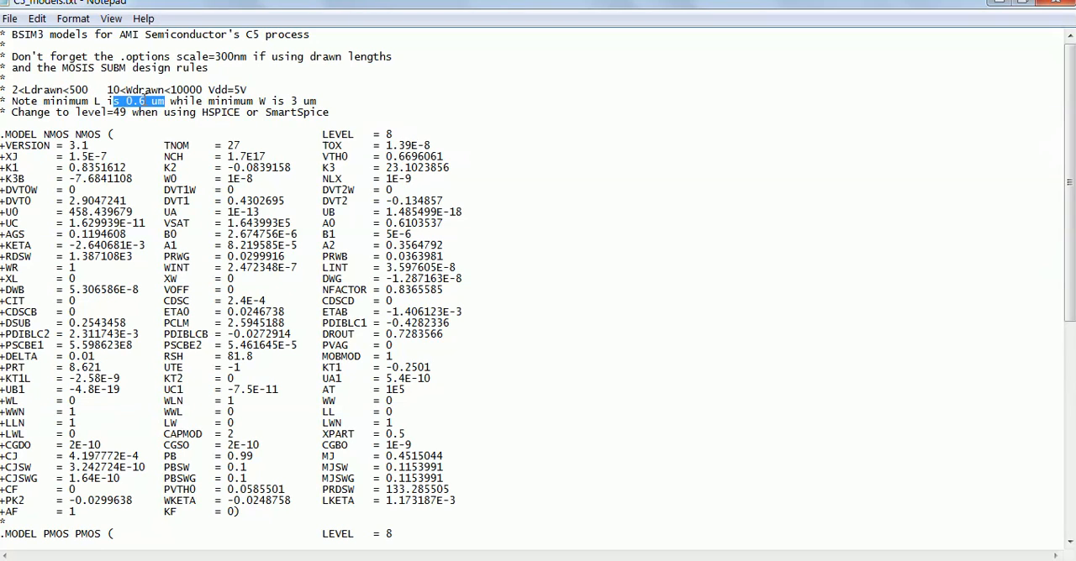
pyautogui.click(997, 7)
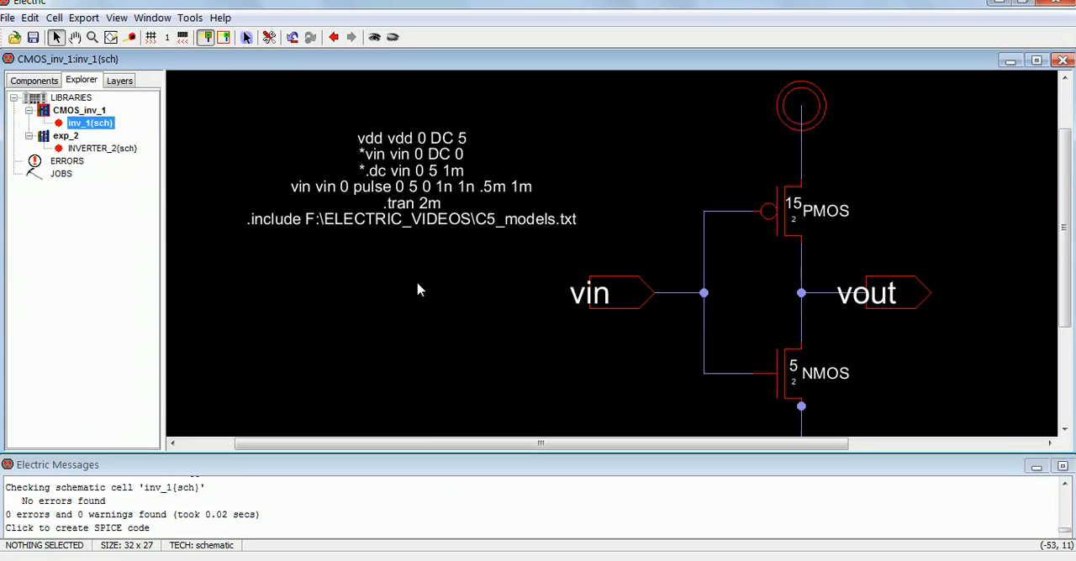
# Step: Save the CMOS_inv_1 library and run a DRC check on the inv_1 schematic
pyautogui.keyDown('ctrl'); pyautogui.scroll(-3, 418, 283); pyautogui.keyUp('ctrl')
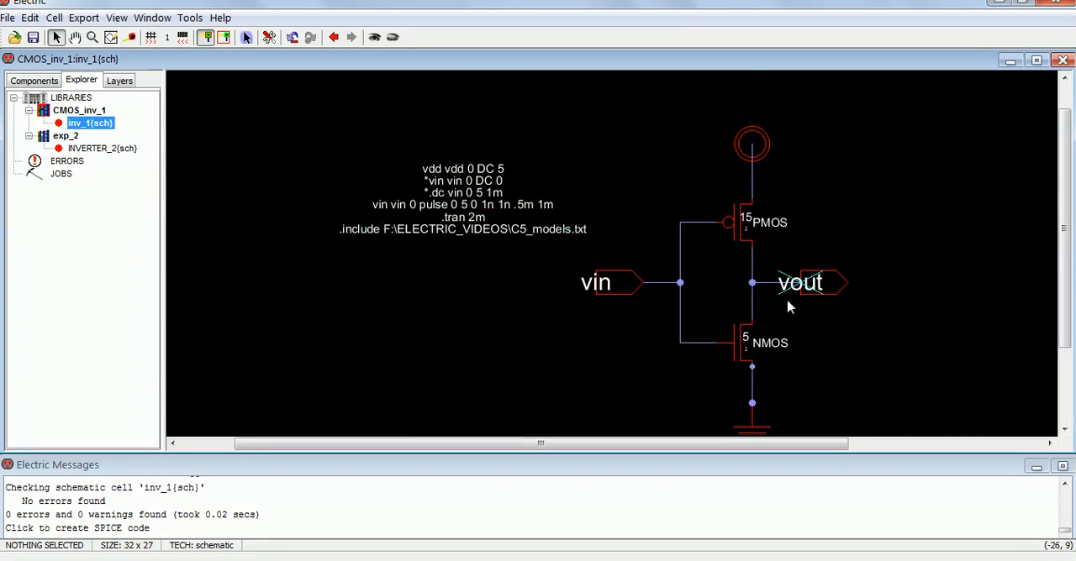
pyautogui.scroll(-2, 641, 324)
pyautogui.scroll(2, 636, 318)
pyautogui.keyDown('shift'); pyautogui.hscroll(-5, 626, 317); pyautogui.keyUp('shift')
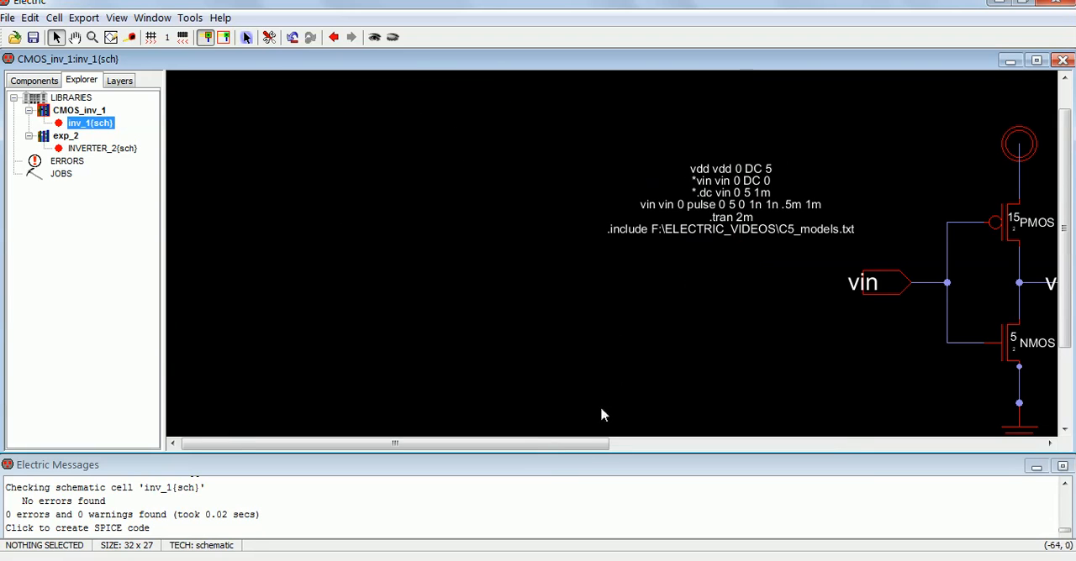
pyautogui.moveTo(581, 447); pyautogui.dragTo(792, 439)
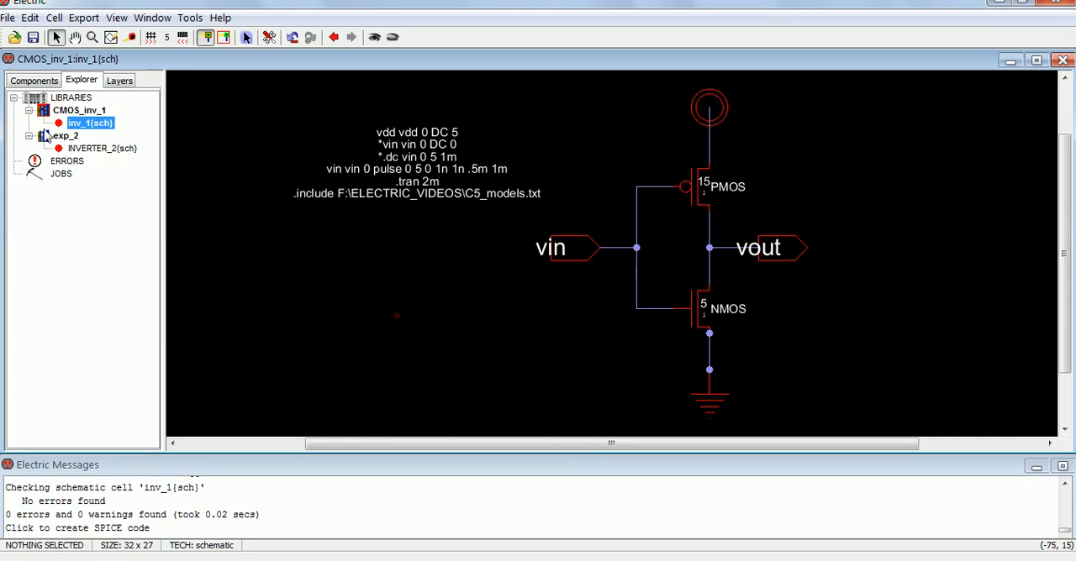
pyautogui.click(33, 37)
pyautogui.click(190, 18)
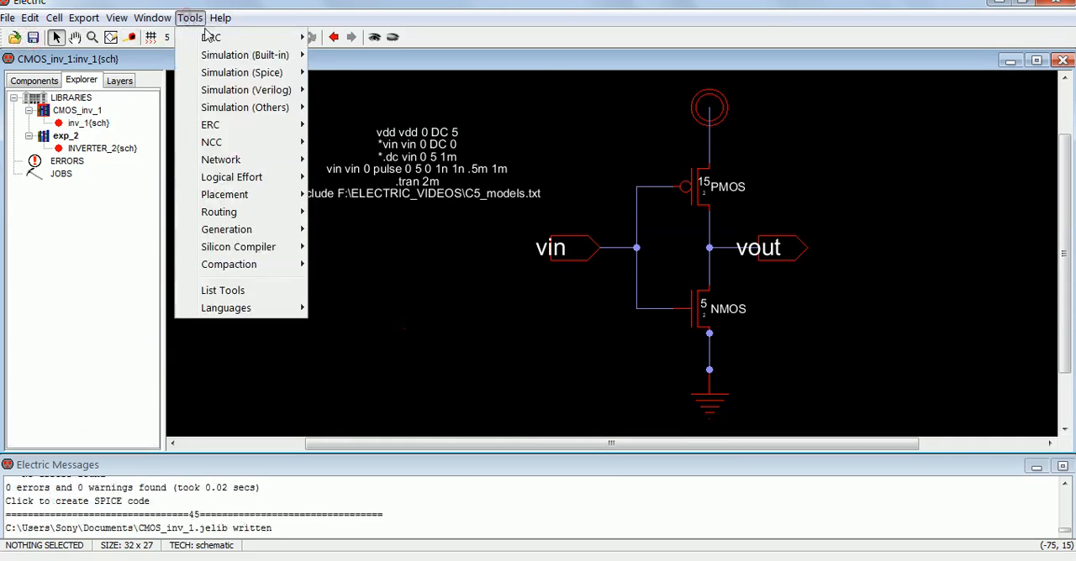
pyautogui.moveTo(280, 44)
pyautogui.click(371, 37)
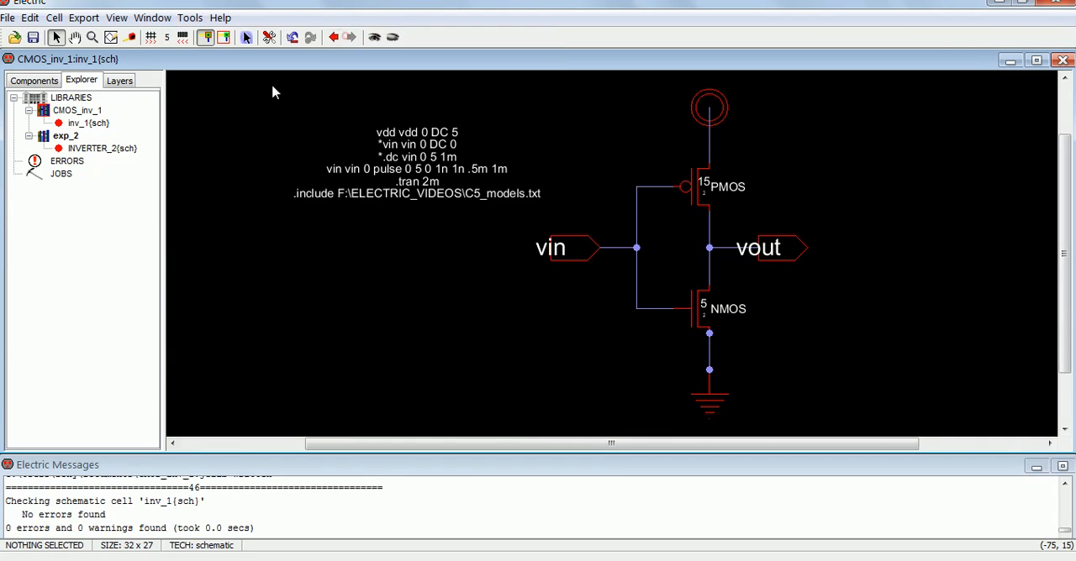
# Step: Write the Spice deck for the inv_1 schematic and open it in LTspice
pyautogui.click(190, 17)
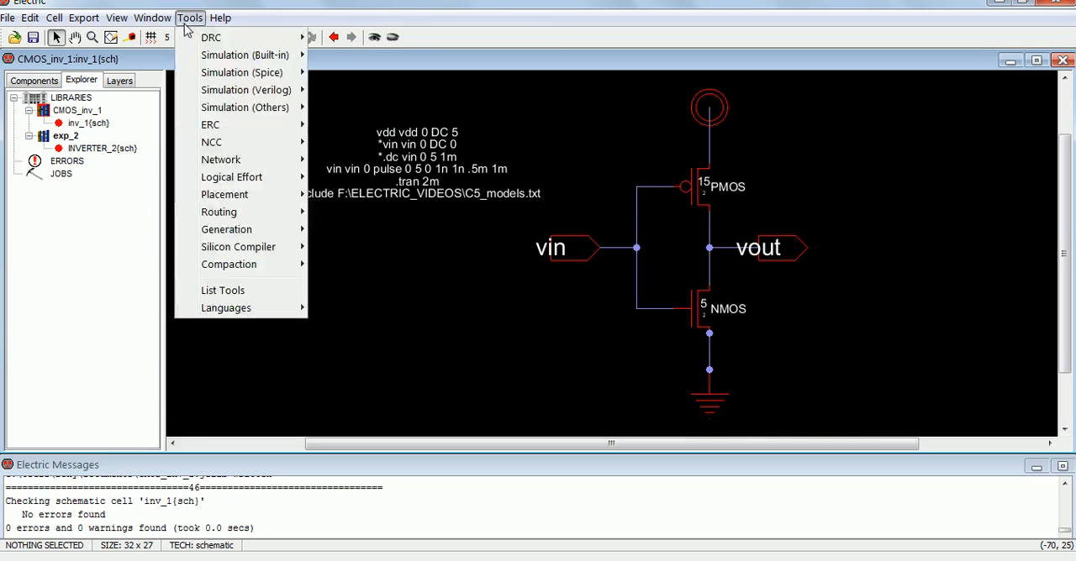
pyautogui.moveTo(201, 62)
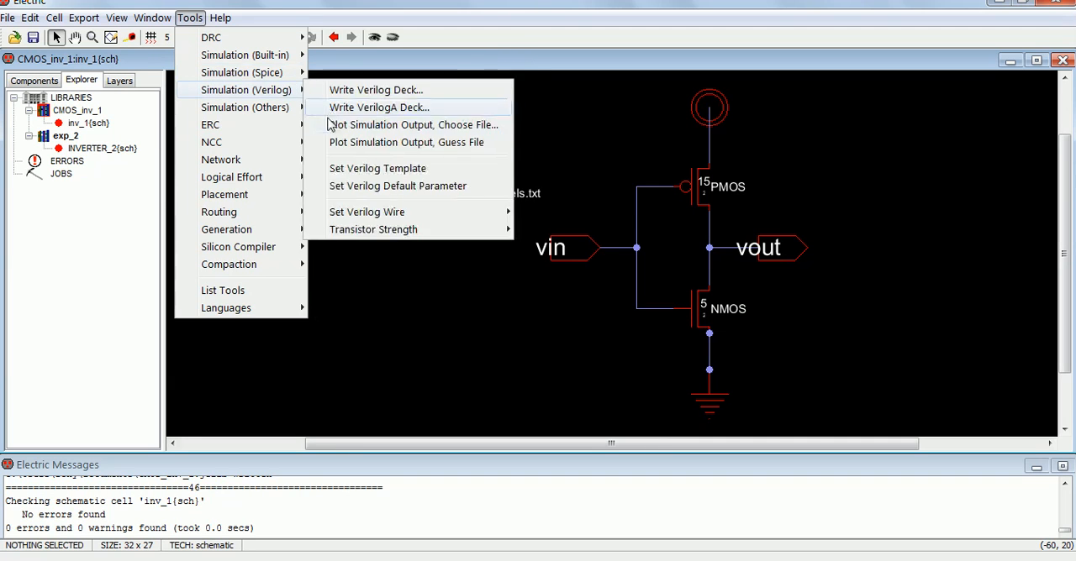
pyautogui.moveTo(283, 76)
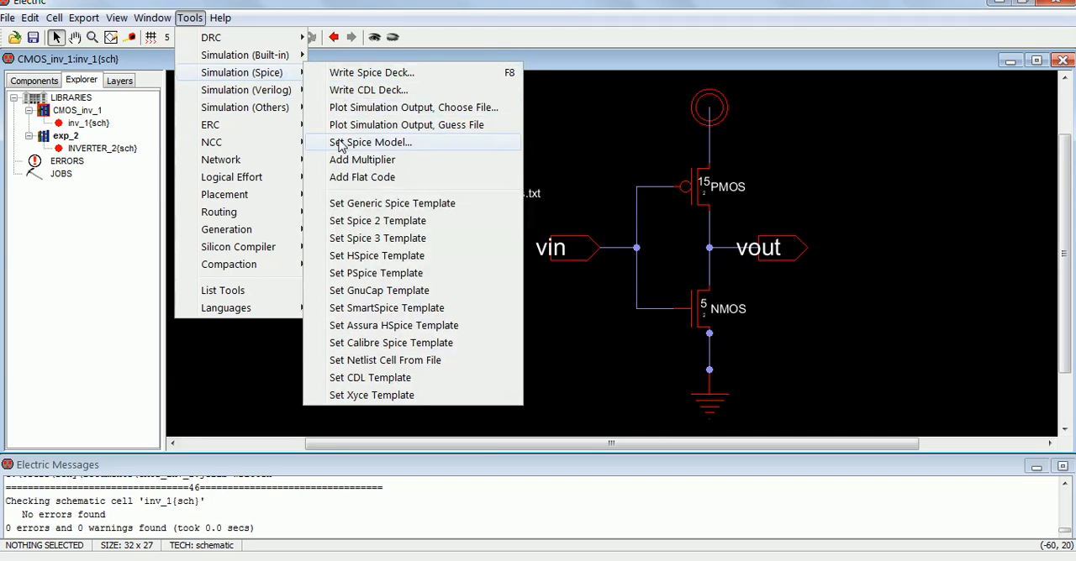
pyautogui.click(364, 75)
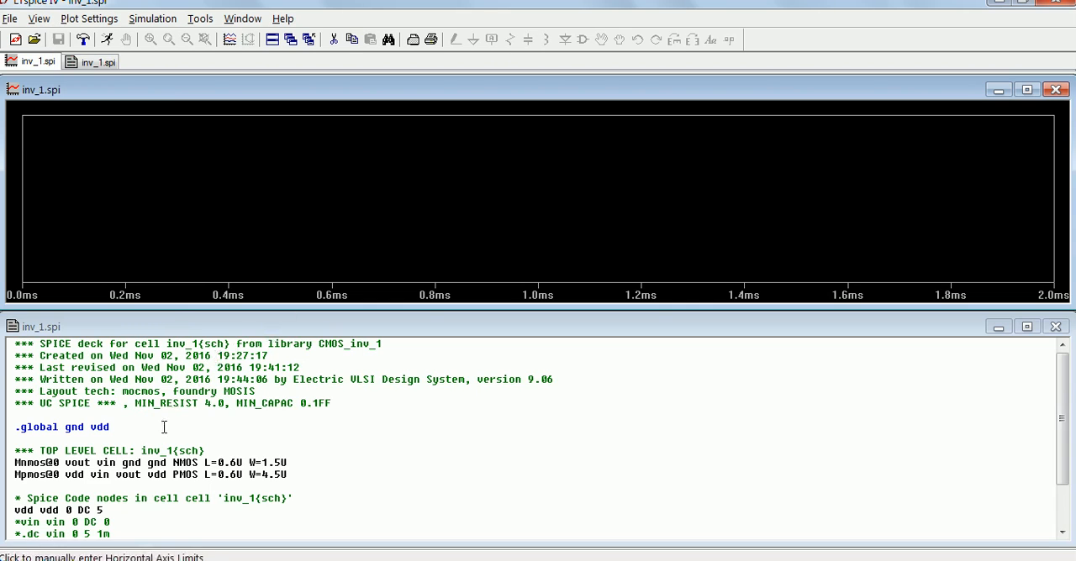
# Step: Examine the inv_1 netlist's transistor widths, supply, pulse and .tran lines, comparing the Spice code with the schematic in Electric
pyautogui.click(104, 484)
pyautogui.scroll(-1, 104, 483)
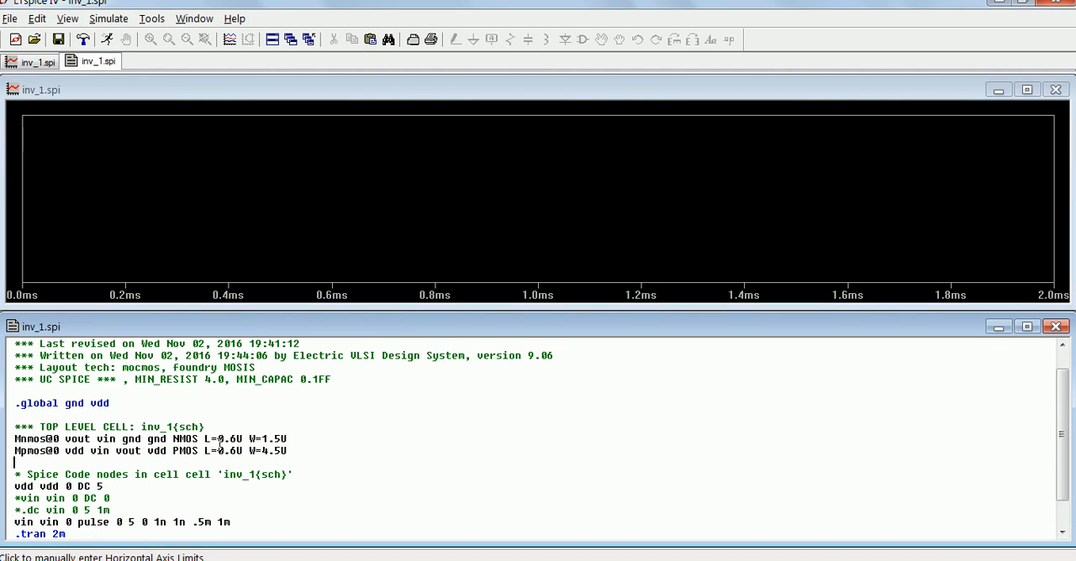
pyautogui.moveTo(225, 439); pyautogui.dragTo(288, 439)
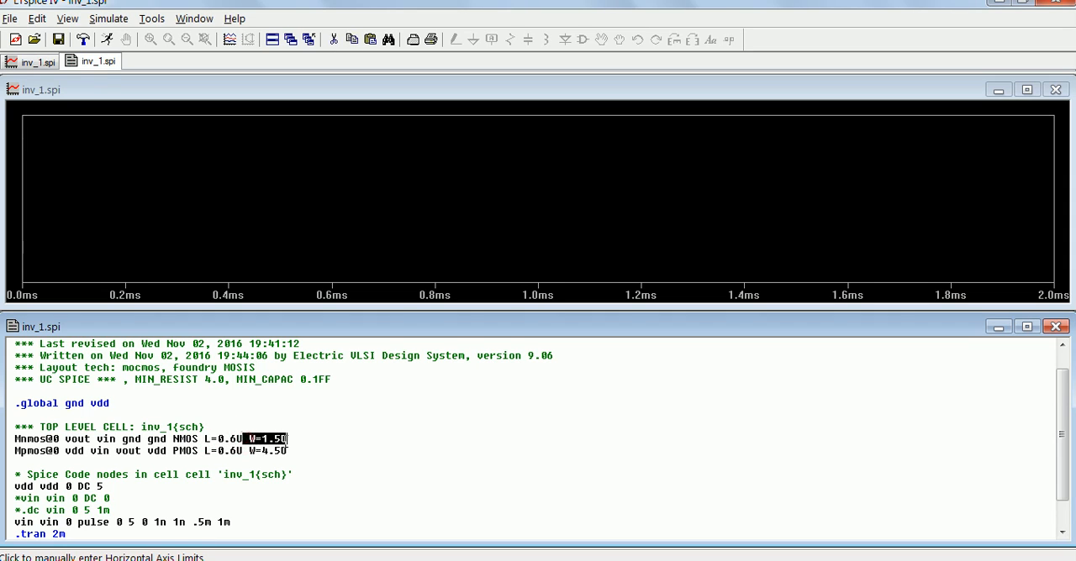
pyautogui.click(129, 492)
pyautogui.scroll(-2, 126, 488)
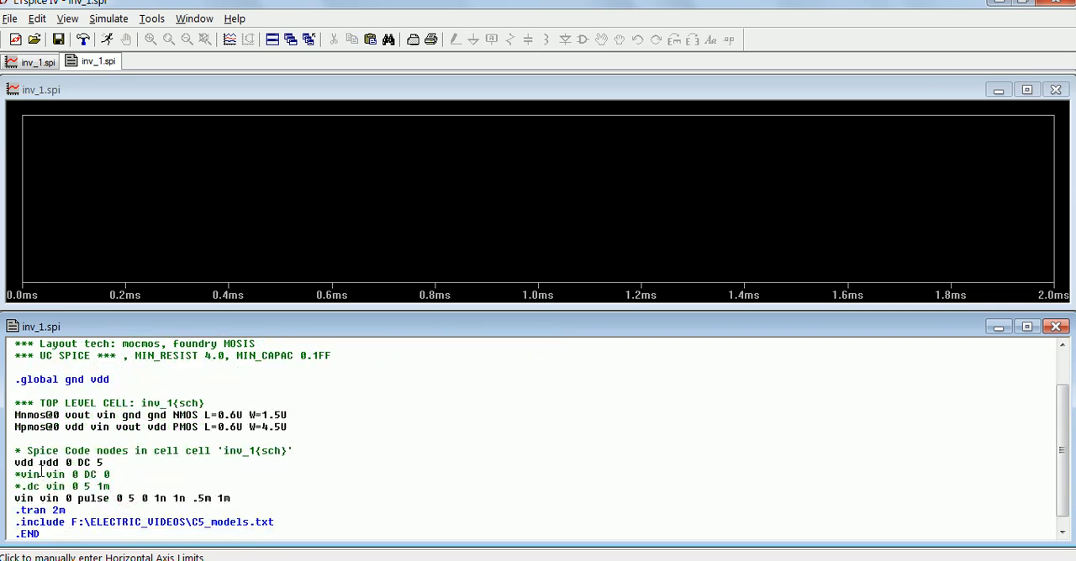
pyautogui.click(272, 557)
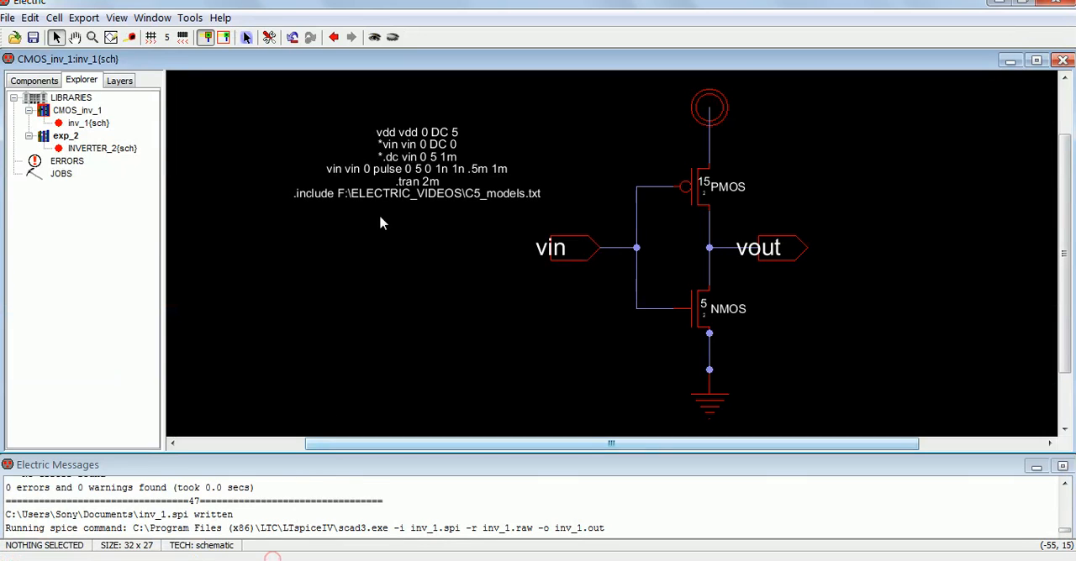
pyautogui.click(348, 554)
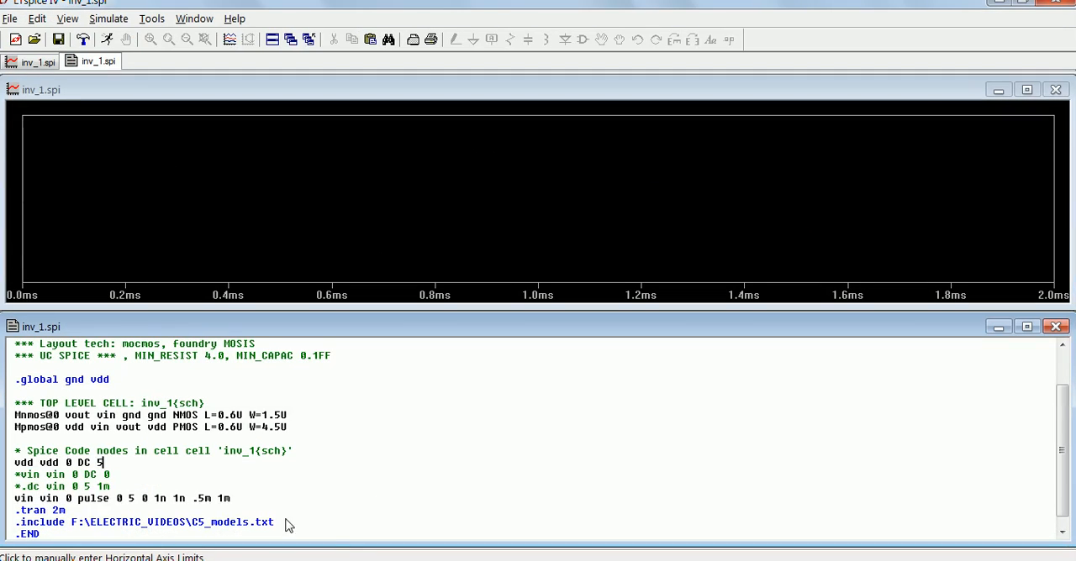
pyautogui.scroll(-1, 123, 498)
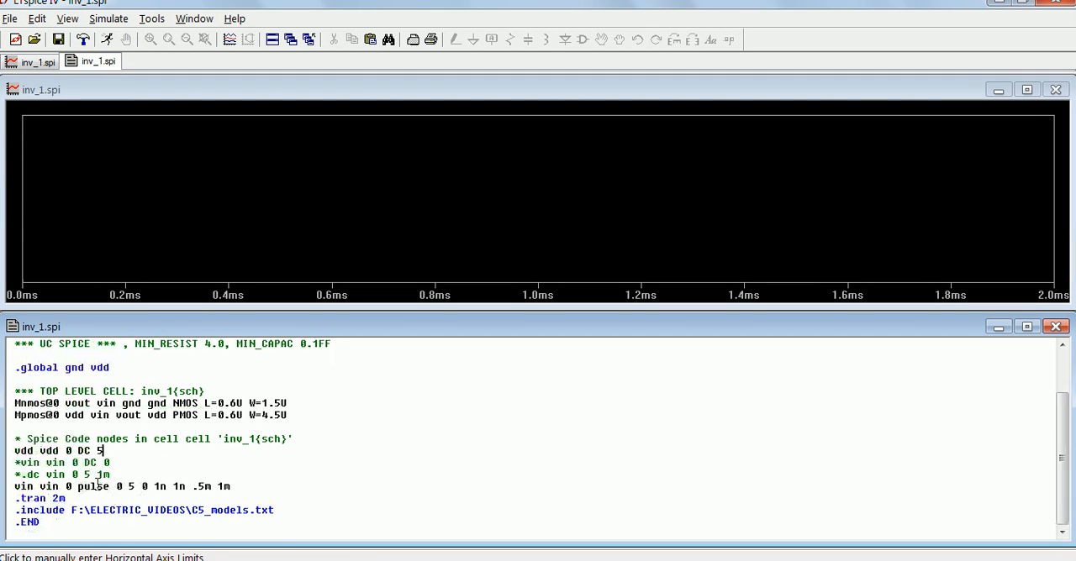
pyautogui.click(15, 474)
pyautogui.moveTo(15, 498); pyautogui.dragTo(68, 499)
pyautogui.click(86, 510)
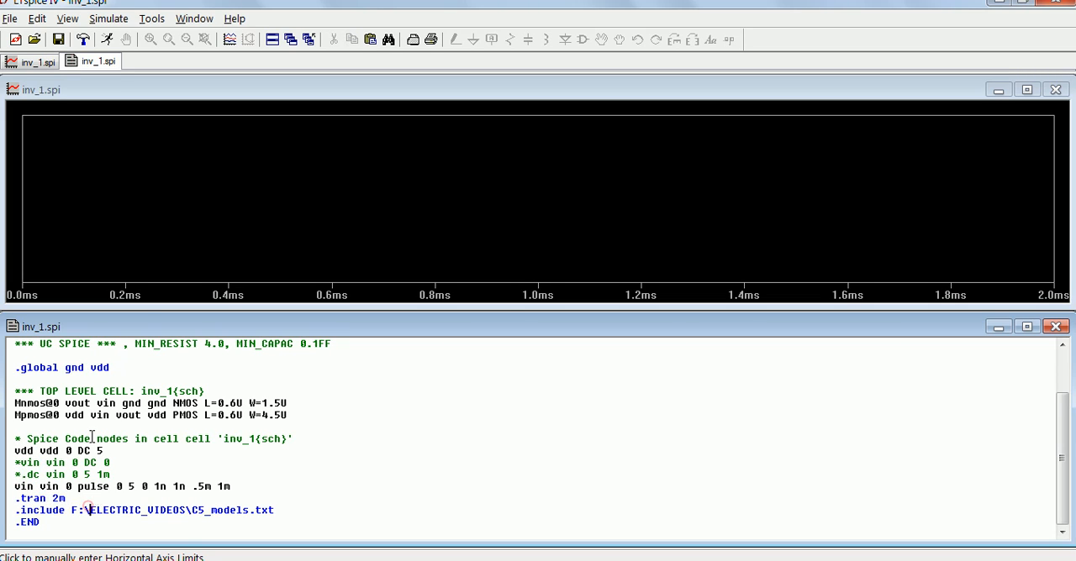
# Step: Plot the V(vin) and V(vout) waveforms together in the empty inv_1 plot window
pyautogui.click(209, 146)
pyautogui.rightClick(210, 146)
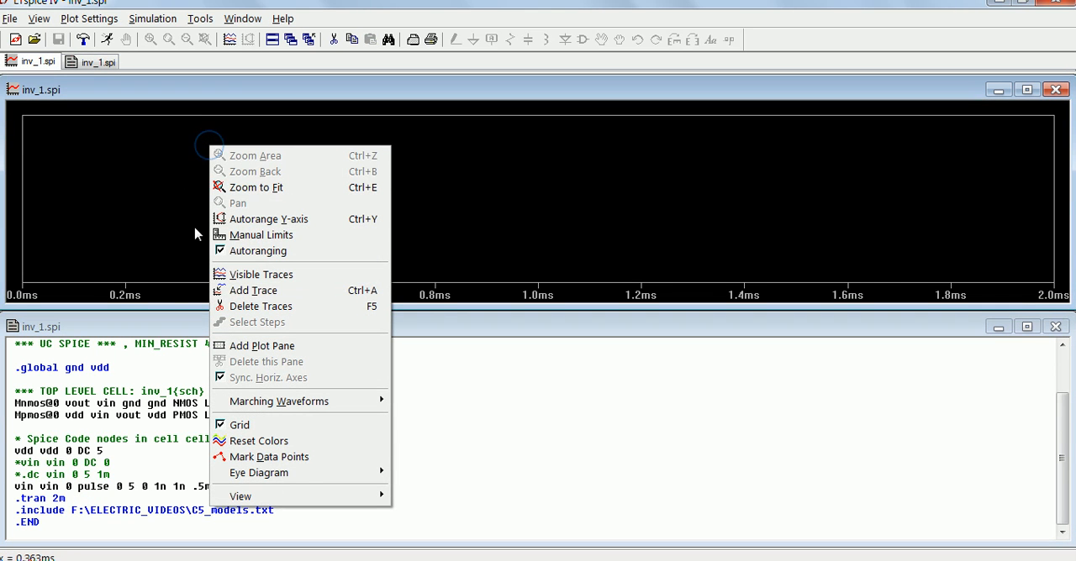
pyautogui.click(221, 275)
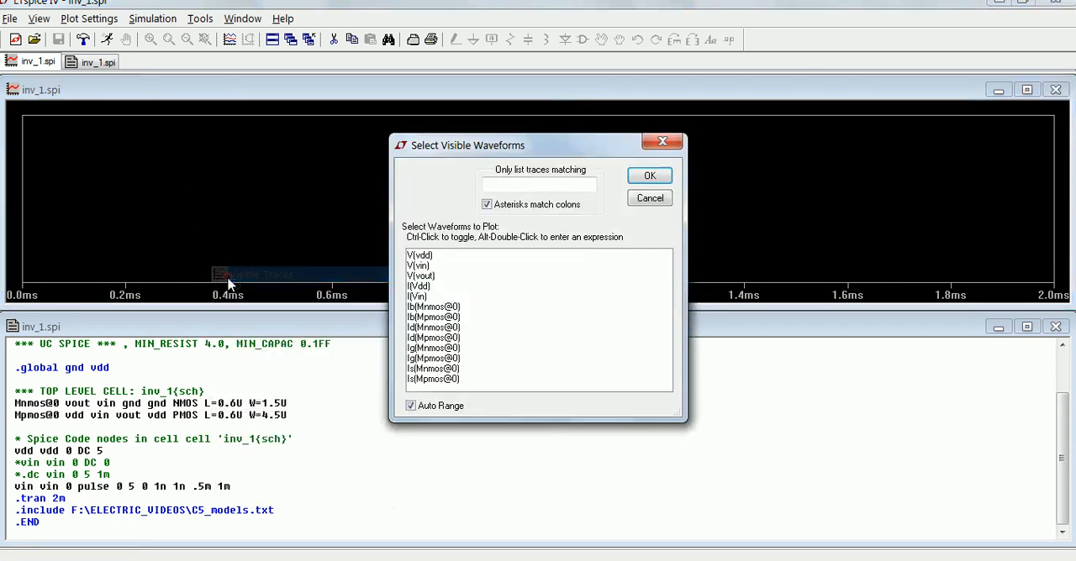
pyautogui.click(429, 266)
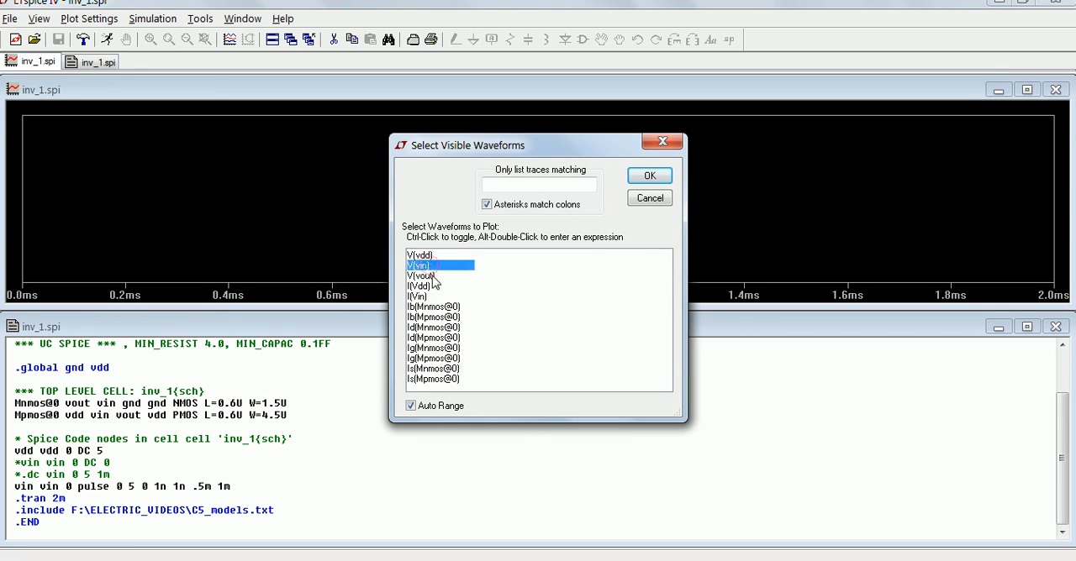
pyautogui.keyDown('ctrl'); pyautogui.click(431, 277); pyautogui.keyUp('ctrl')
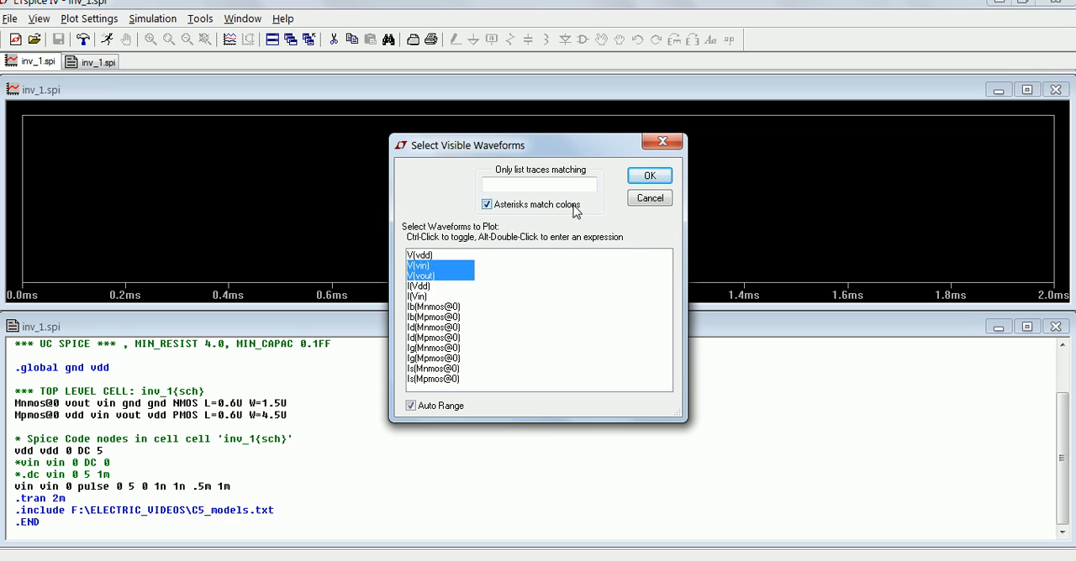
pyautogui.click(650, 176)
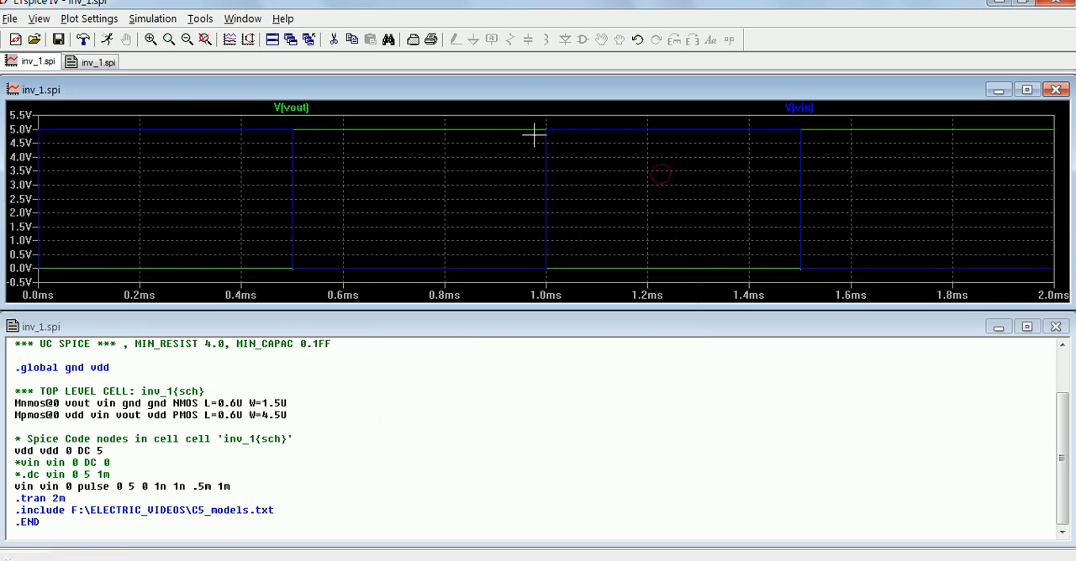
# Step: Add a second plot pane and move the V(vout) trace into it, maximizing the plot window for this and restoring it
pyautogui.doubleClick(522, 95)
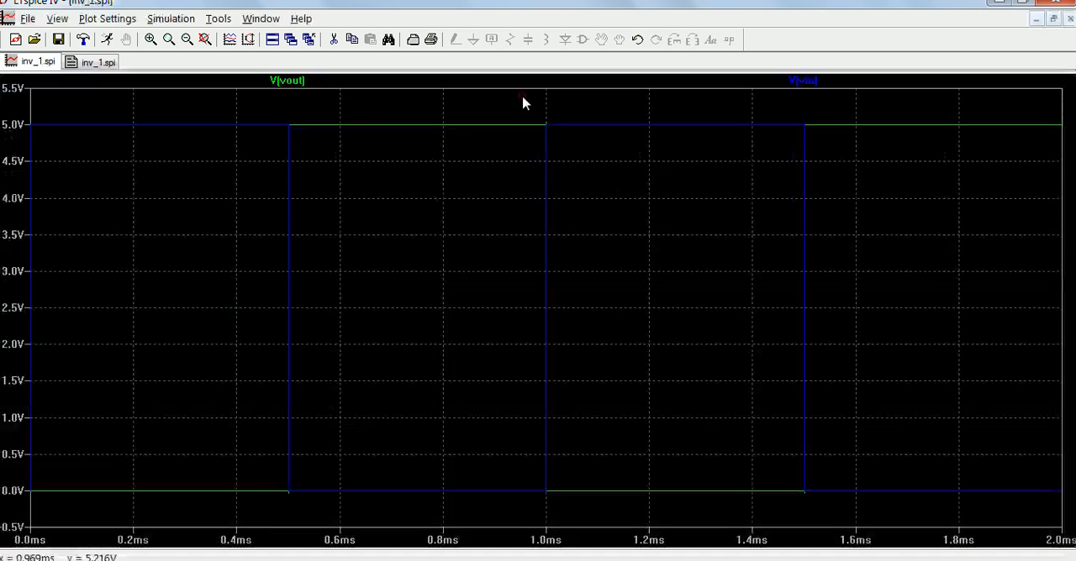
pyautogui.rightClick(464, 199)
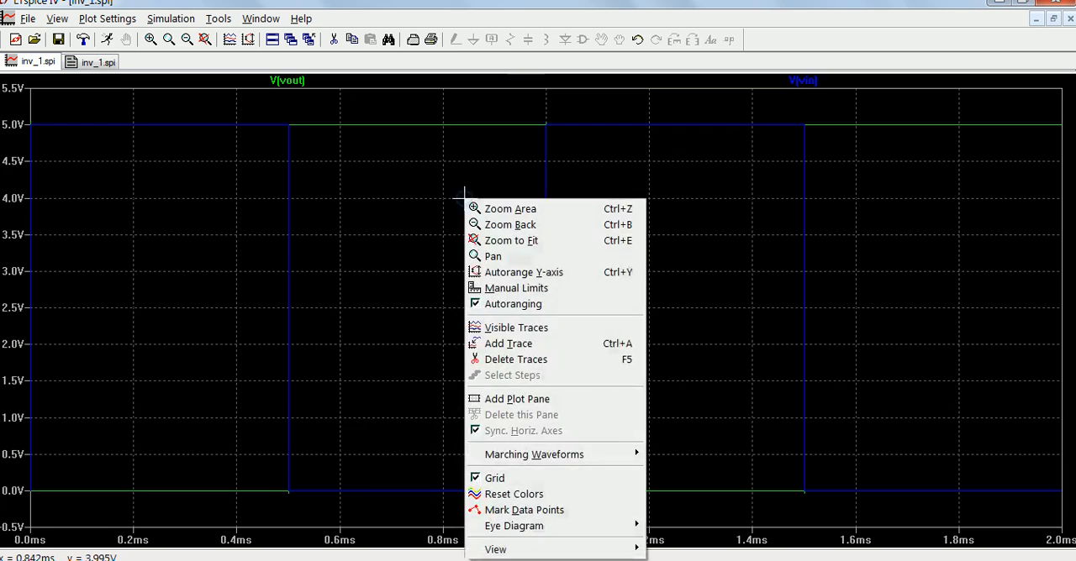
pyautogui.click(493, 400)
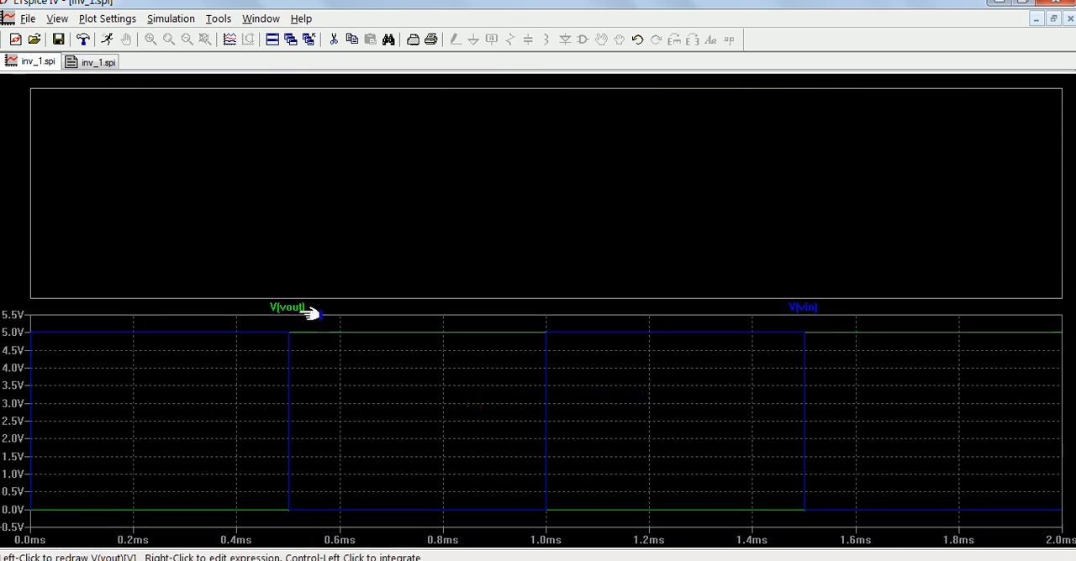
pyautogui.moveTo(312, 304); pyautogui.dragTo(376, 198)
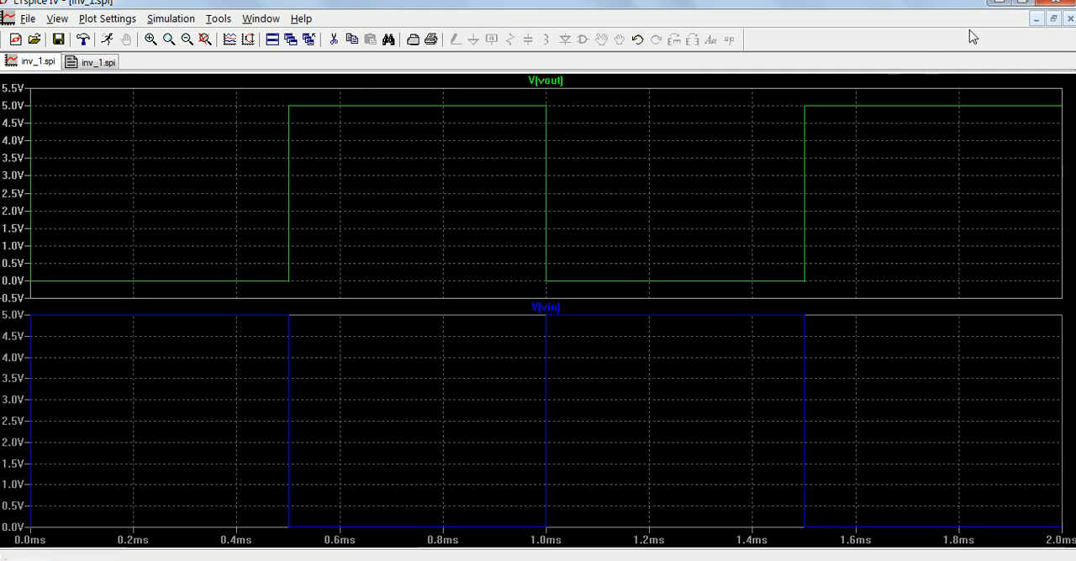
pyautogui.click(1052, 18)
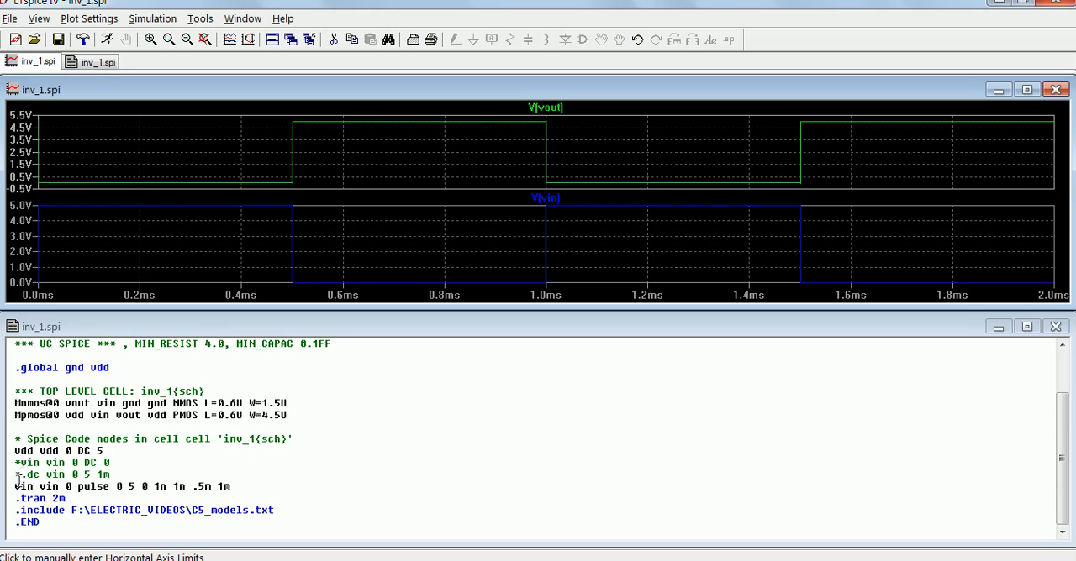
# Step: Uncomment the vin DC source and .dc vin 0 5 1m lines in the netlist, and comment out the vin pulse and .tran 2m lines
pyautogui.moveTo(15, 452); pyautogui.dragTo(105, 452)
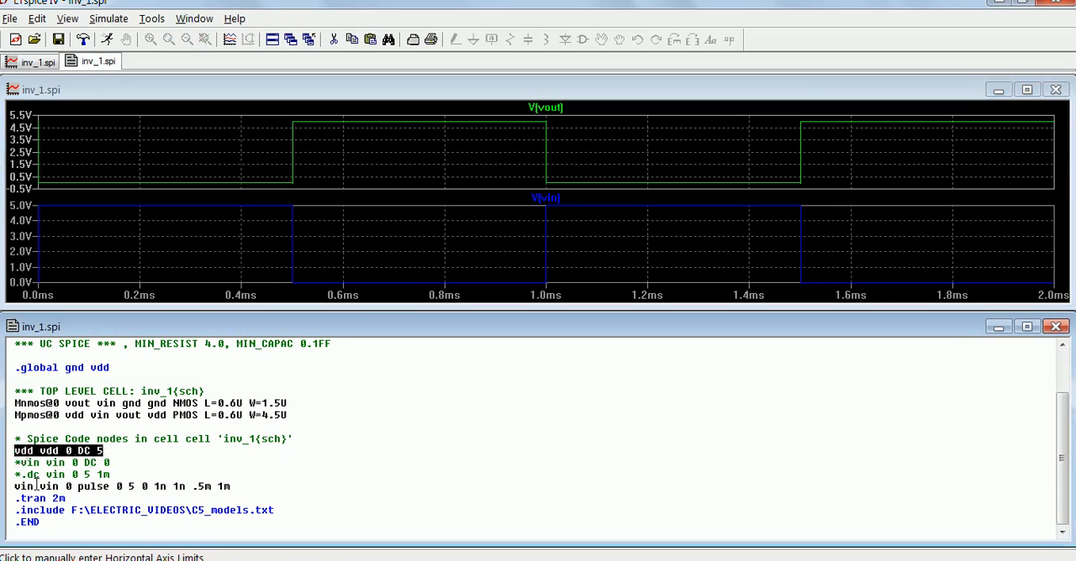
pyautogui.click(15, 463)
pyautogui.press('Delete')
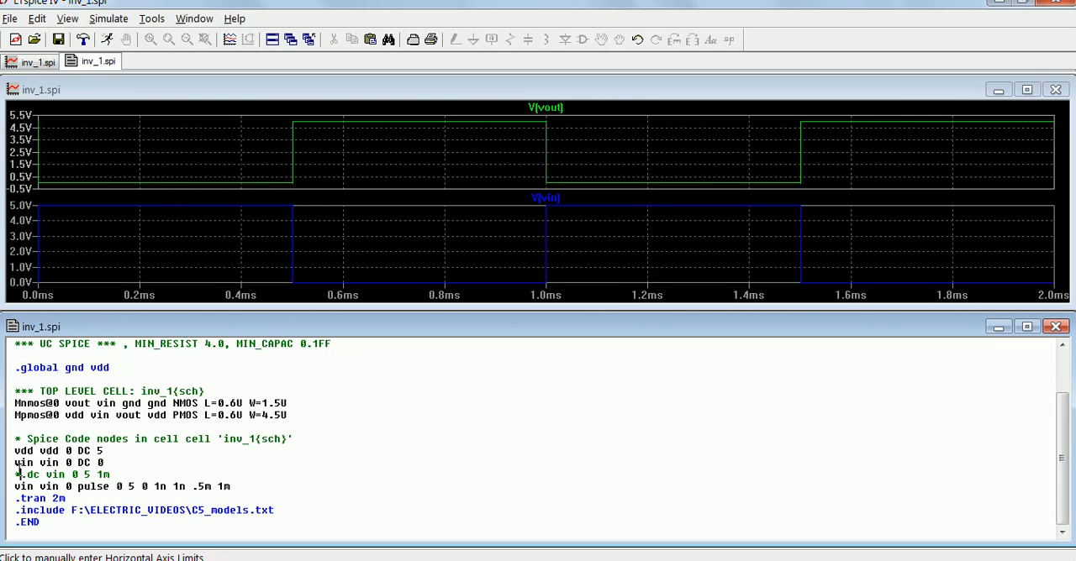
pyautogui.press('Delete')
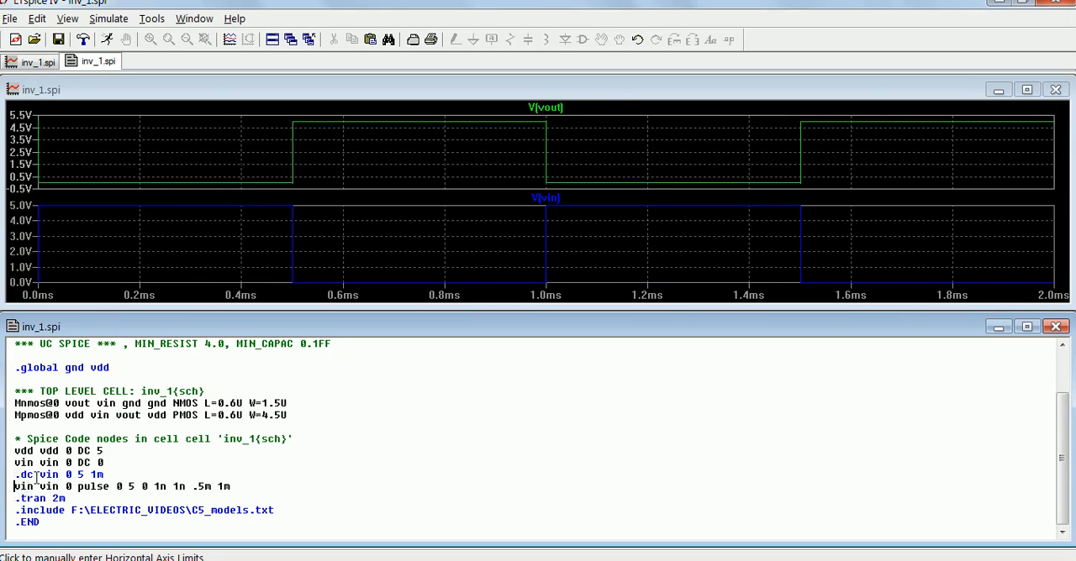
pyautogui.write('8')
pyautogui.press('BackSpace')
pyautogui.write('*')
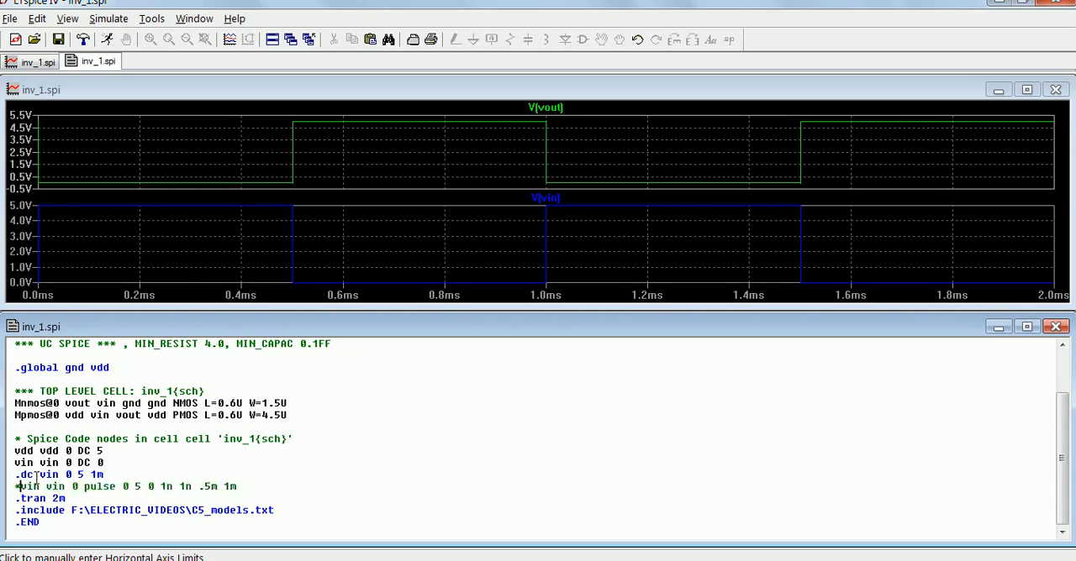
pyautogui.click(14, 501)
pyautogui.write('*')
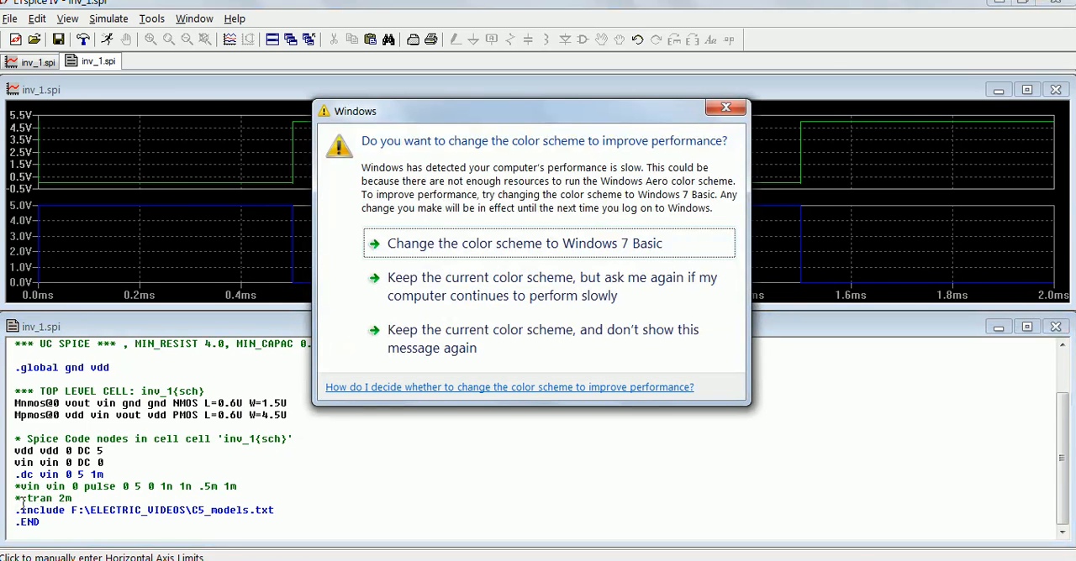
pyautogui.click(726, 111)
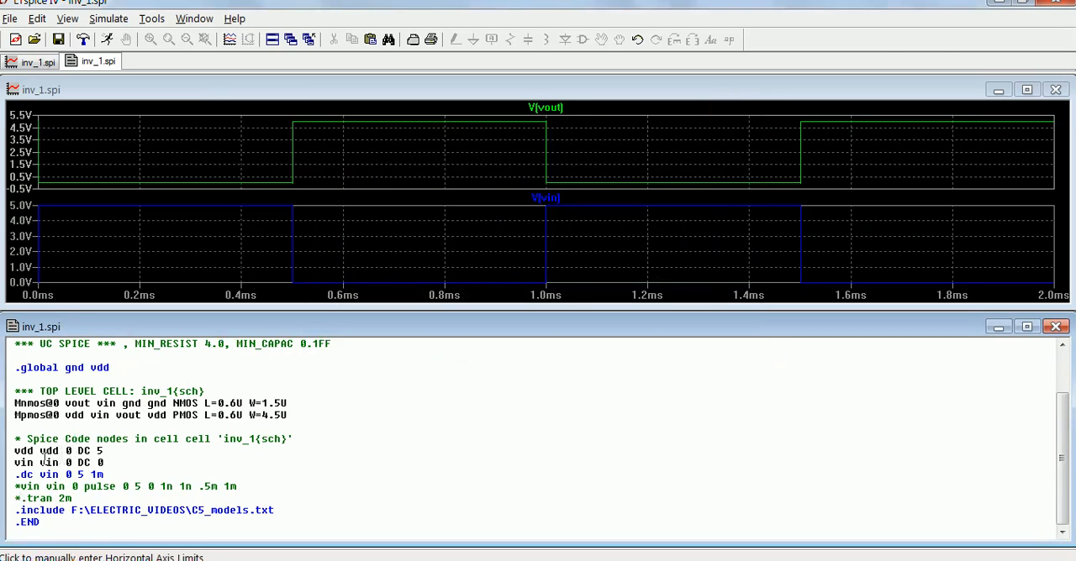
# Step: Set the vin source's DC value to 5 in the netlist and run the DC sweep simulation
pyautogui.moveTo(14, 461); pyautogui.dragTo(34, 462)
pyautogui.click(77, 462)
pyautogui.doubleClick(25, 463)
pyautogui.click(99, 461)
pyautogui.doubleClick(47, 475)
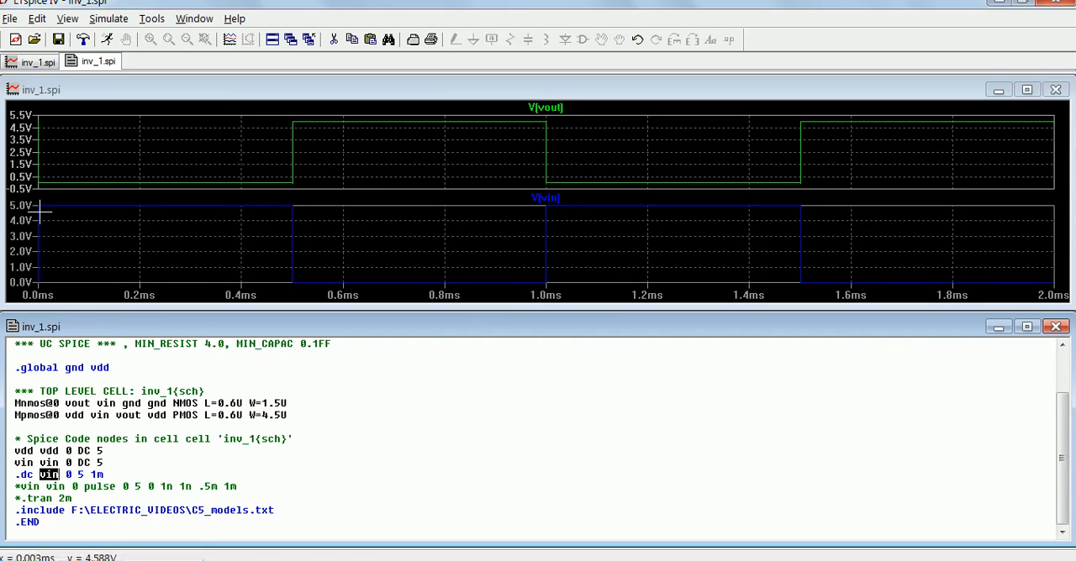
pyautogui.click(107, 40)
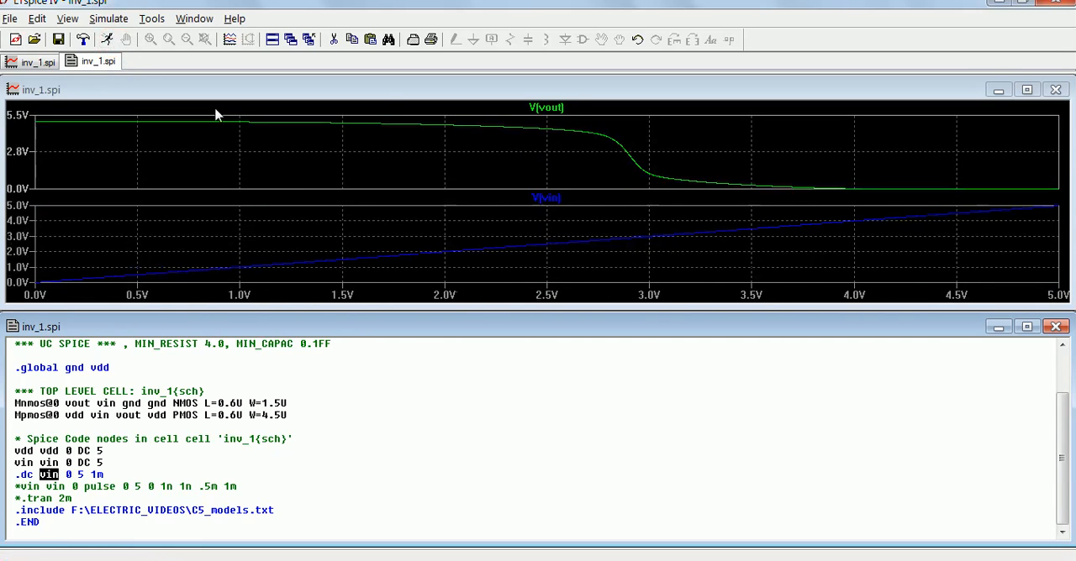
# Step: Overlay V(vin) on V(vout) in a single maximized plot pane, deleting the emptied pane, and switch to the inv_1 schematic in Electric
pyautogui.doubleClick(385, 89)
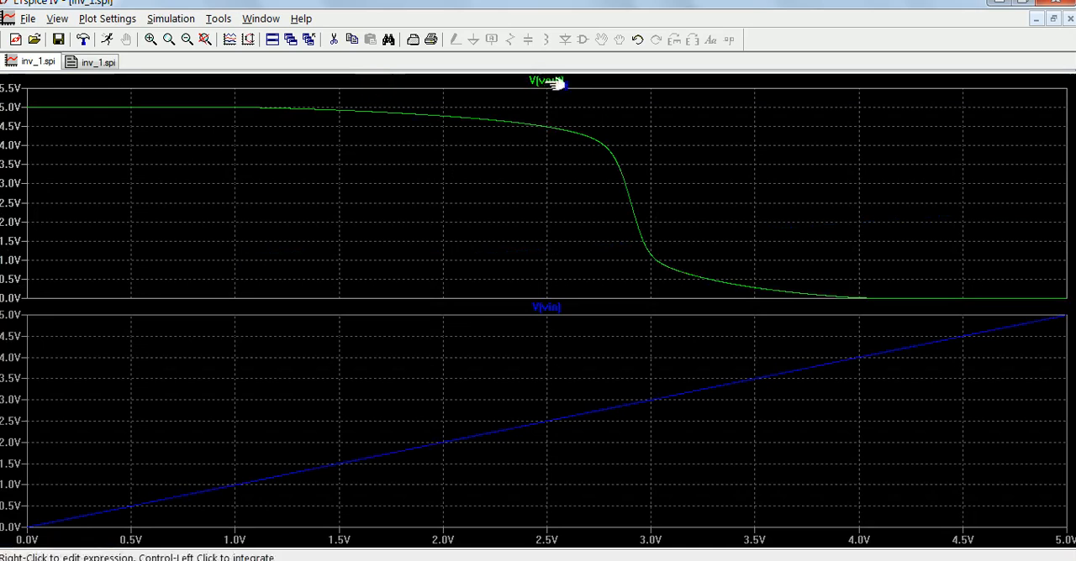
pyautogui.moveTo(551, 312)
pyautogui.mouseDown()
pyautogui.moveTo(524, 233)
pyautogui.moveTo(532, 215)
pyautogui.mouseUp()
pyautogui.rightClick(466, 412)
pyautogui.click(398, 458)
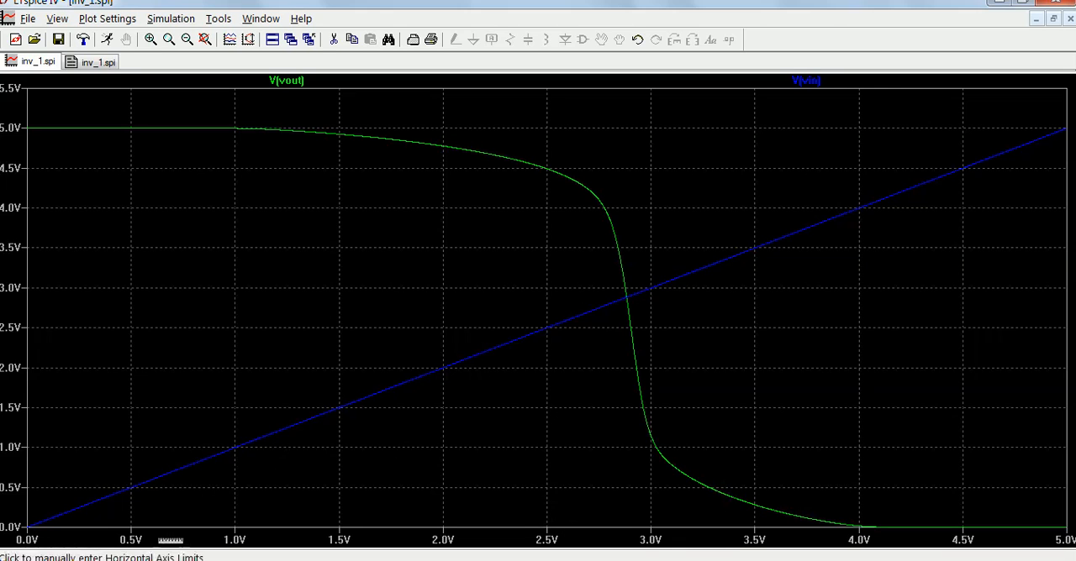
pyautogui.moveTo(154, 558)
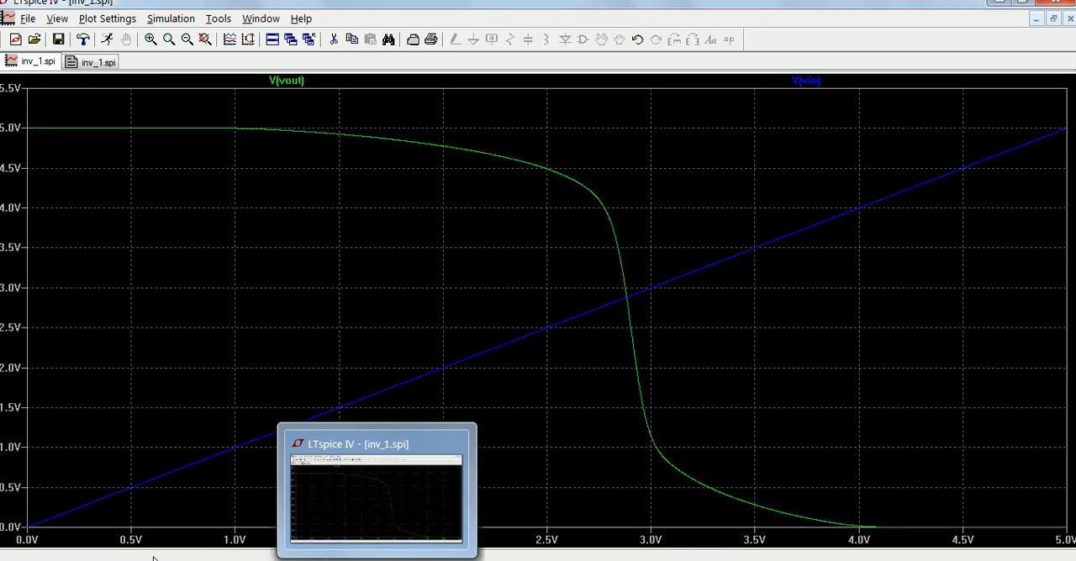
pyautogui.click(269, 555)
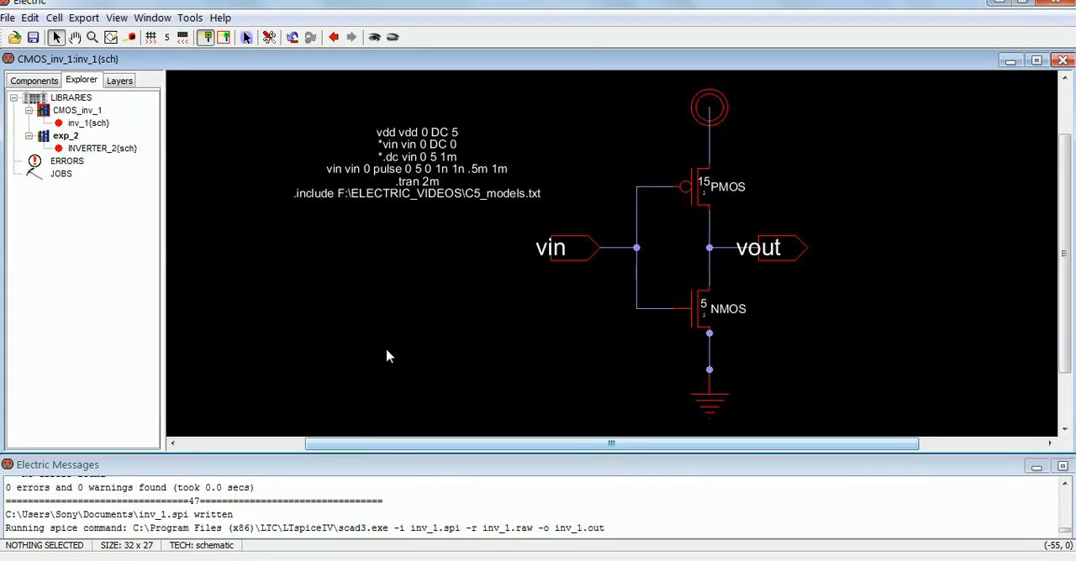